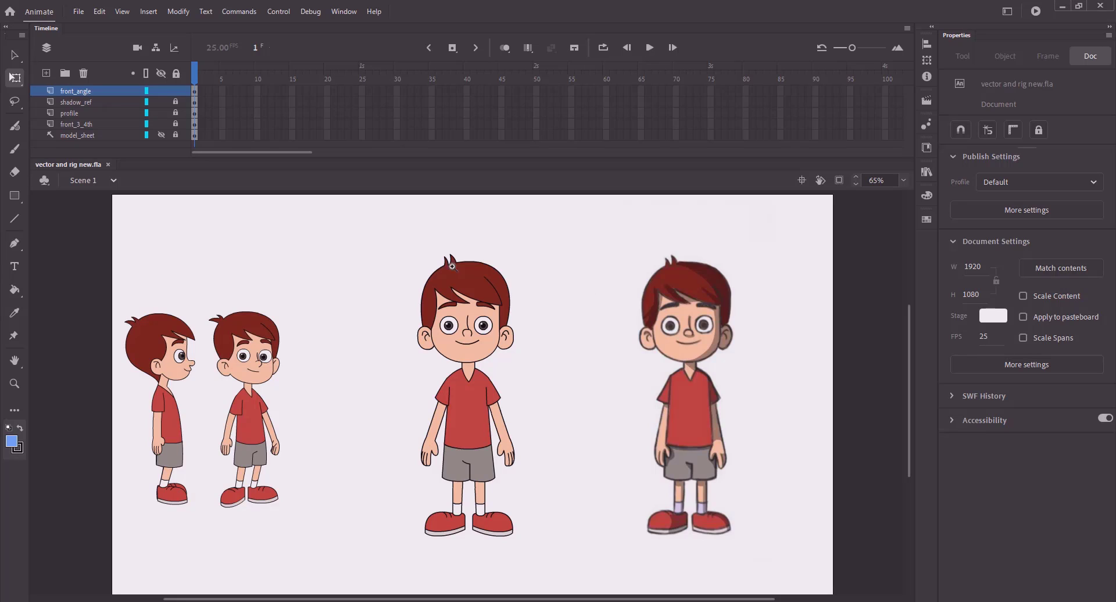
# - Zoom in on the two boys' heads and sample the reference's dark red hair as the fill colour
pyautogui.press('z')
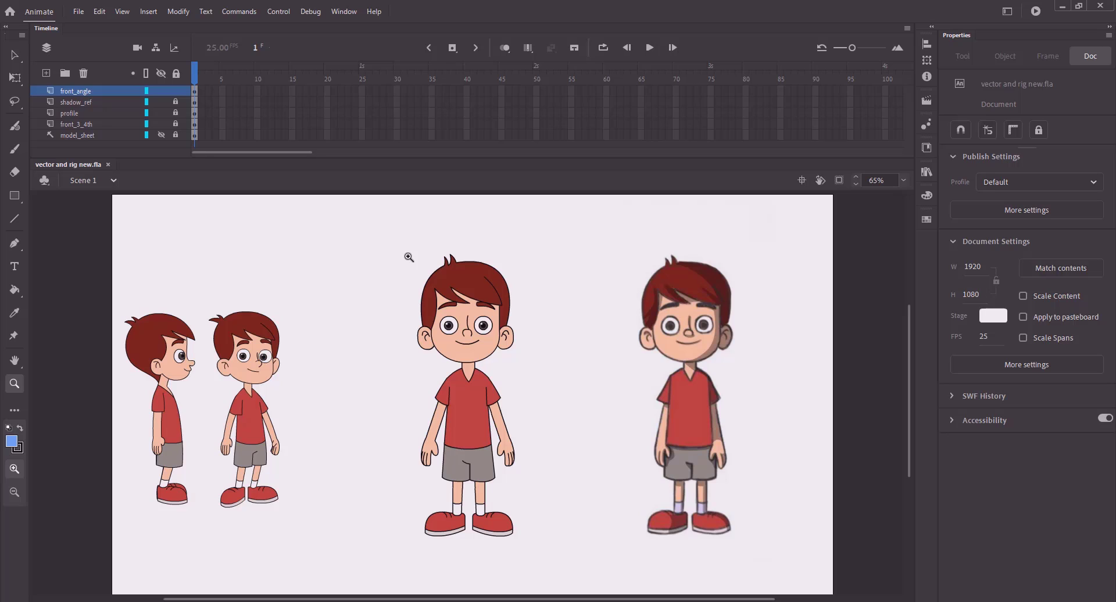
pyautogui.moveTo(380, 239); pyautogui.dragTo(801, 412)
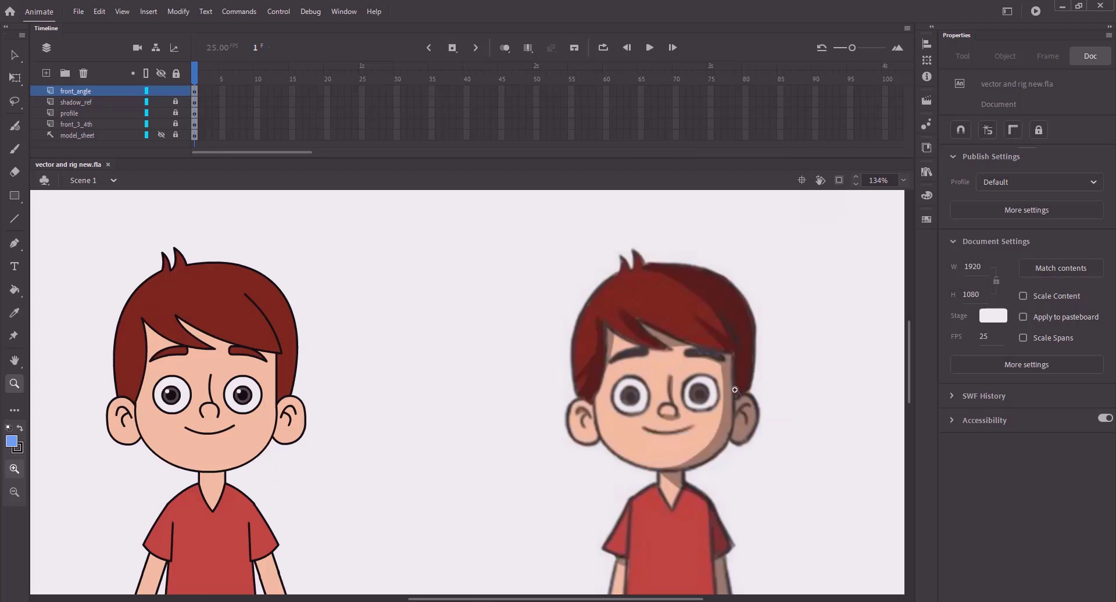
pyautogui.moveTo(480, 337); pyautogui.dragTo(553, 337)
pyautogui.press('k')
pyautogui.click(958, 166)
pyautogui.click(818, 322)
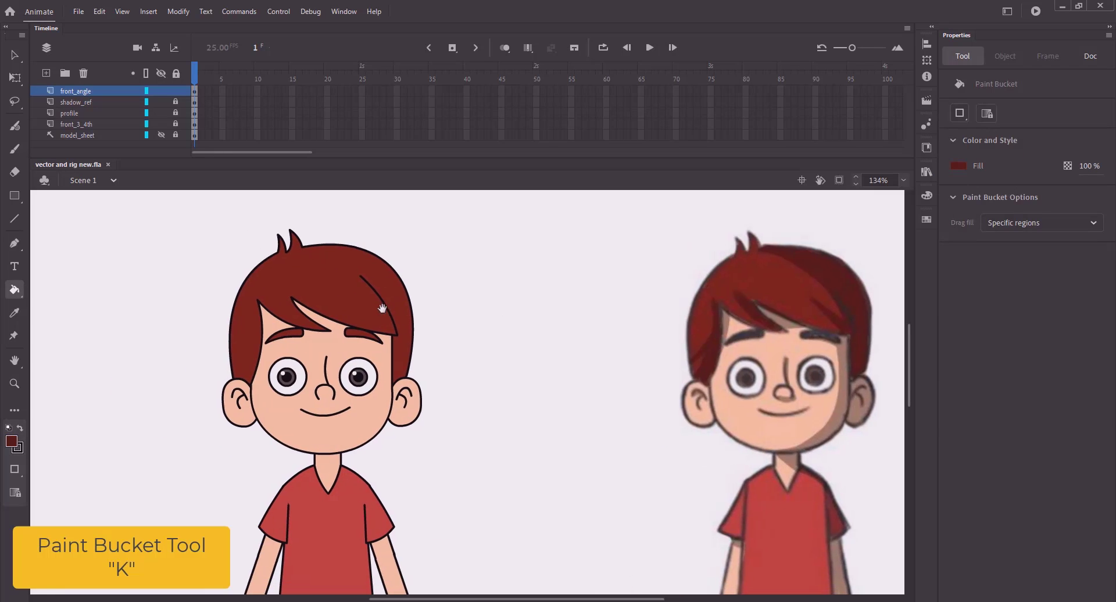
# - Drill into front angle > head and open the back hair symbol for editing
pyautogui.press('v')
pyautogui.click(355, 316)
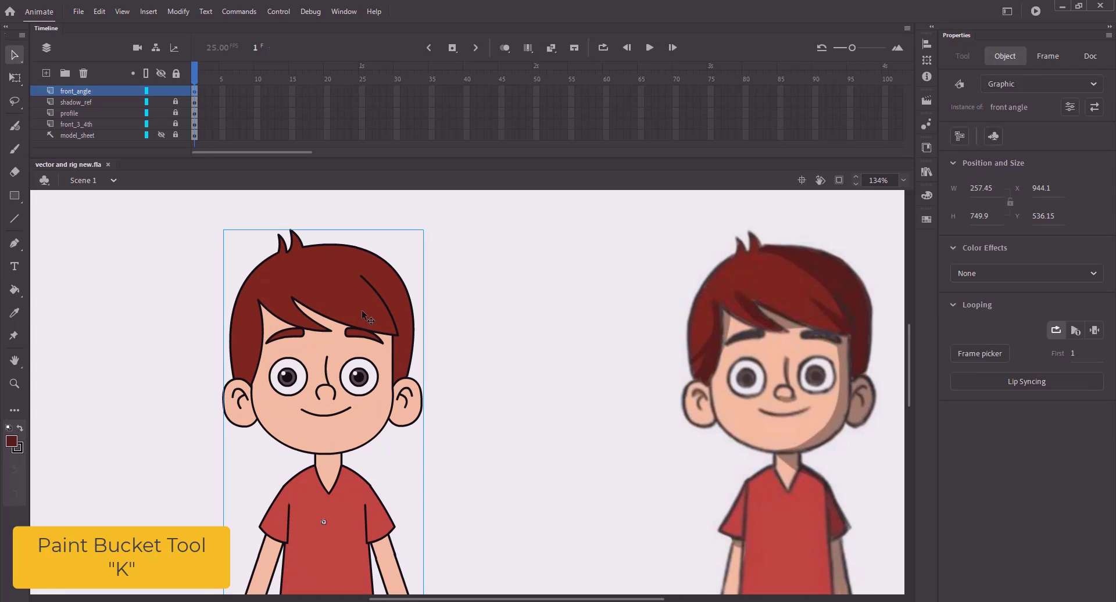
pyautogui.doubleClick(362, 311)
pyautogui.doubleClick(358, 312)
pyautogui.doubleClick(357, 307)
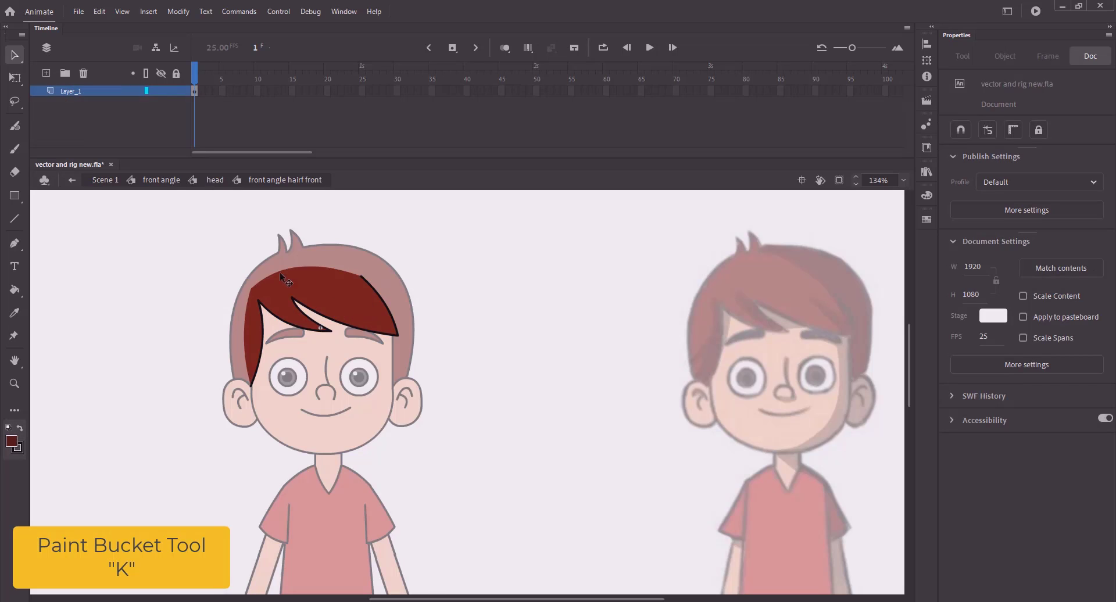
pyautogui.doubleClick(135, 191)
pyautogui.click(337, 250)
pyautogui.doubleClick(333, 253)
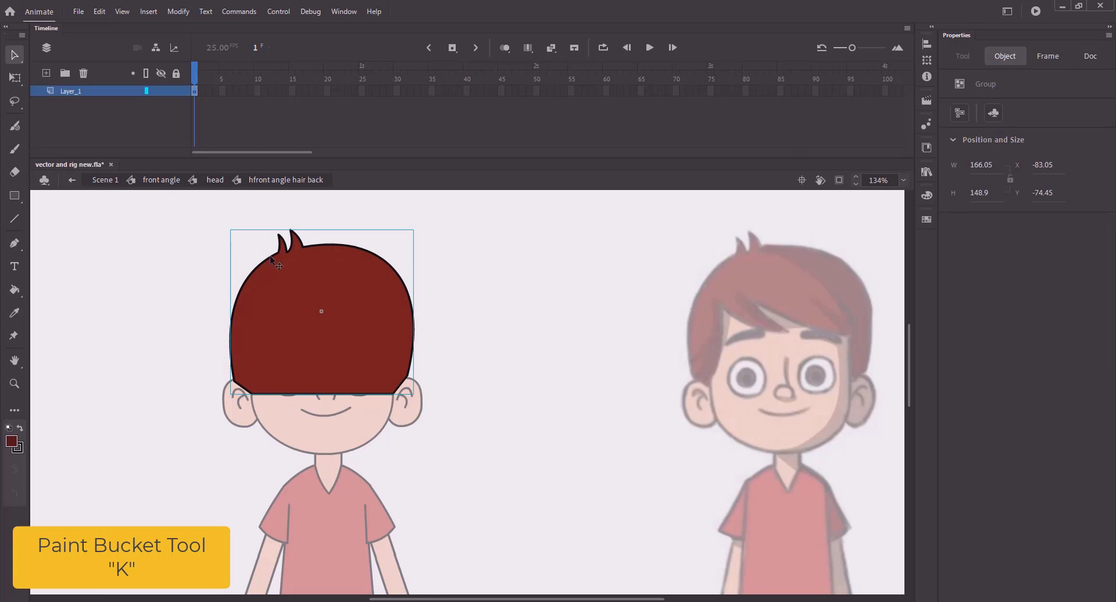
pyautogui.click(215, 180)
pyautogui.doubleClick(379, 303)
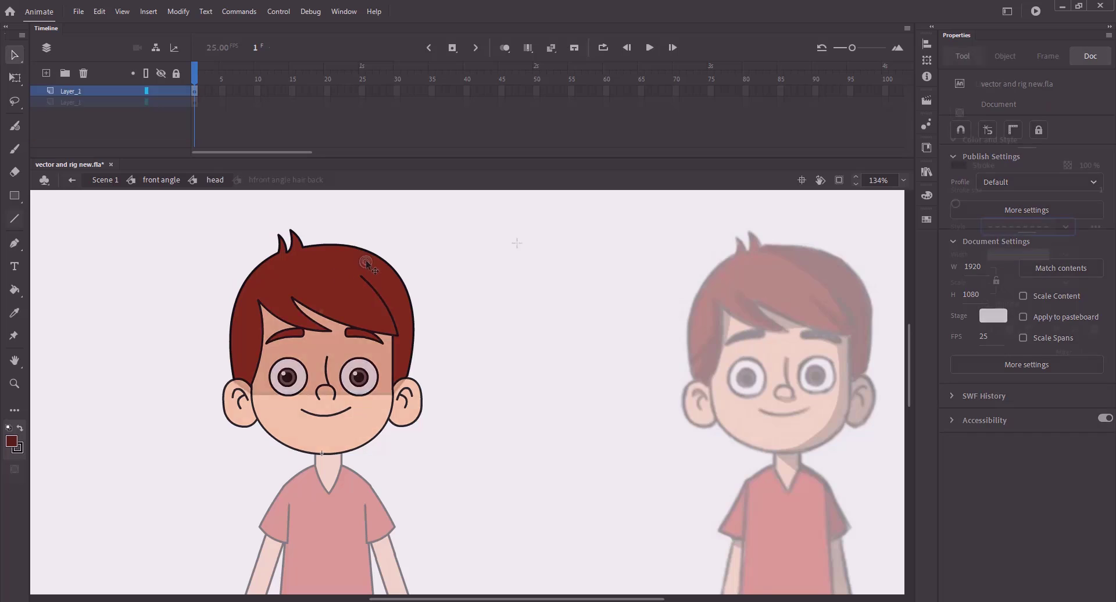
# - With snapping on, attach the dashed line's ends to the tufts and the back hair's edge
pyautogui.moveTo(332, 263); pyautogui.dragTo(307, 256)
pyautogui.click(960, 130)
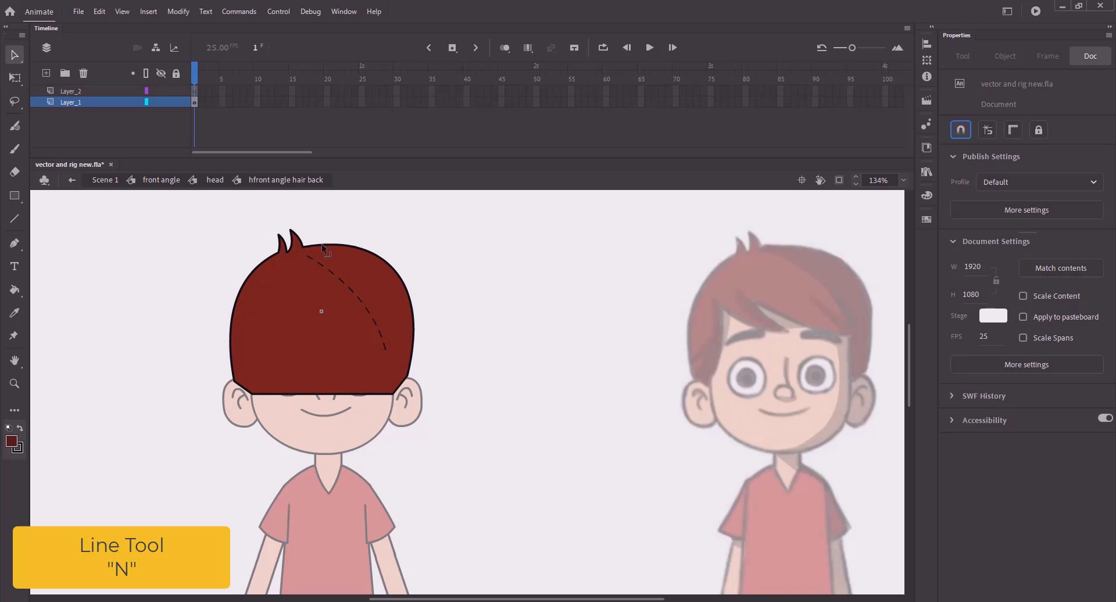
pyautogui.click(147, 103)
pyautogui.moveTo(387, 354)
pyautogui.mouseDown()
pyautogui.moveTo(408, 340)
pyautogui.moveTo(386, 304)
pyautogui.moveTo(464, 364)
pyautogui.mouseUp()
pyautogui.click(147, 102)
# - Draw a short dashed line toward the hair outline and straighten the dashed curve
pyautogui.press('z')
pyautogui.press('n')
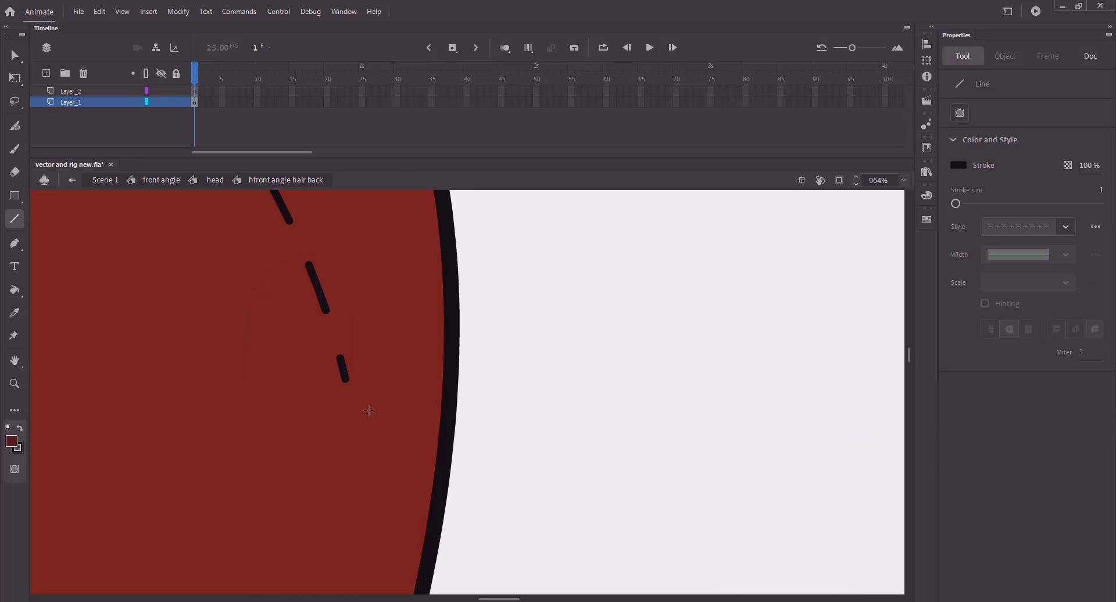
pyautogui.moveTo(350, 401)
pyautogui.mouseDown()
pyautogui.moveTo(446, 460)
pyautogui.moveTo(458, 457)
pyautogui.moveTo(389, 501)
pyautogui.moveTo(437, 475)
pyautogui.mouseUp()
pyautogui.press('v')
pyautogui.click(358, 423)
pyautogui.click(1045, 493)
# - Delete the extra right-hand dashed segment, leaving the curve across the hair
pyautogui.click(556, 393)
pyautogui.click(411, 455)
pyautogui.press('Delete')
pyautogui.click(570, 488)
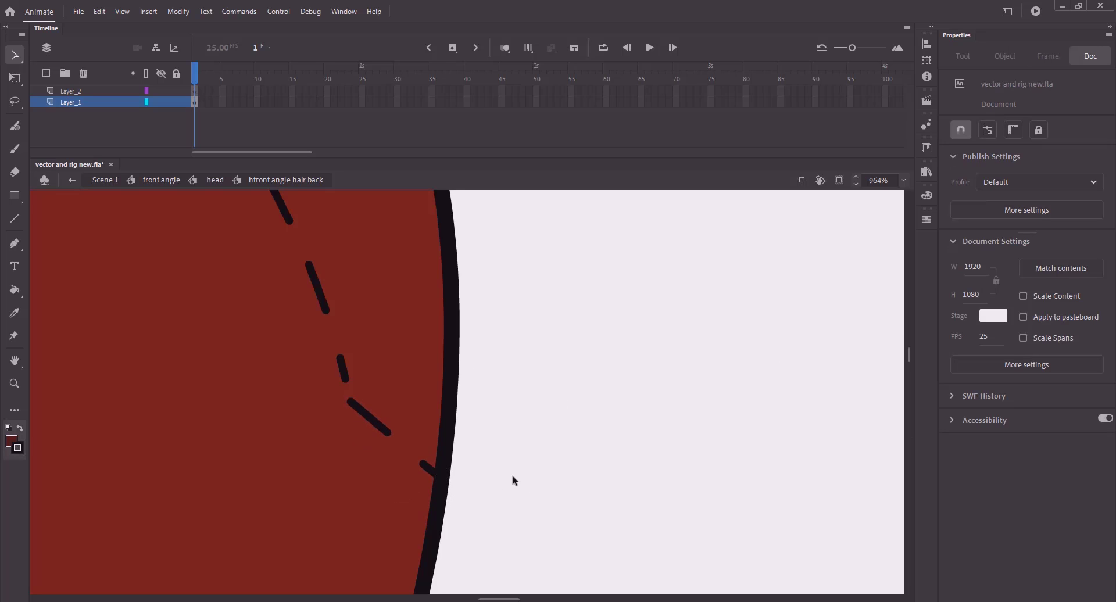
pyautogui.hotkey('ctrl', '-')
# - Change both dashed dividing strokes to hairline style
pyautogui.press('k')
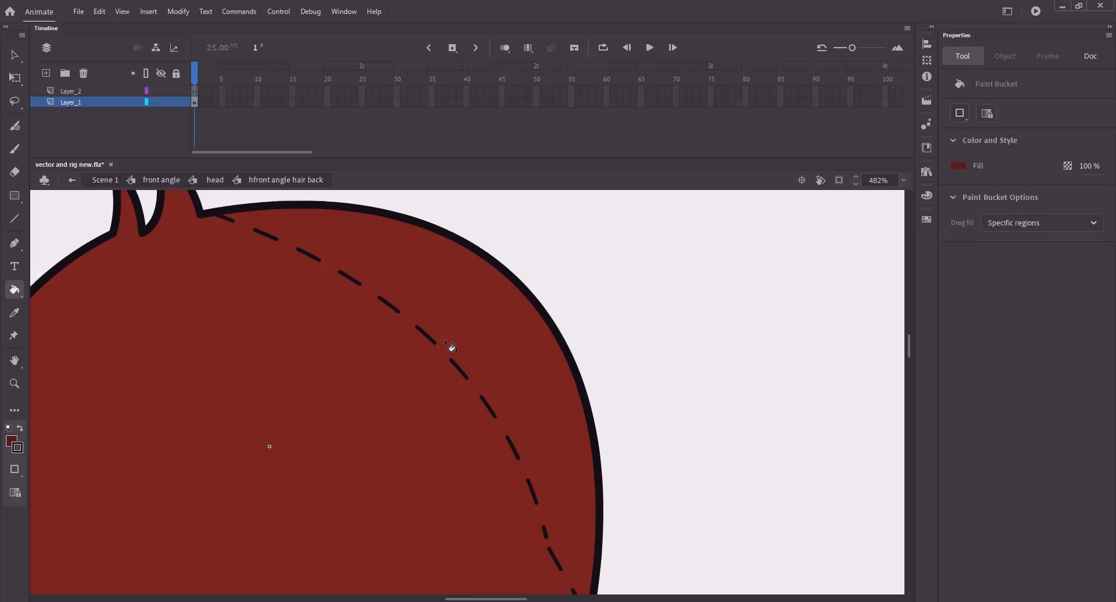
pyautogui.press('v')
pyautogui.click(489, 408)
pyautogui.click(1018, 312)
pyautogui.click(995, 332)
pyautogui.moveTo(568, 580)
pyautogui.mouseDown()
pyautogui.moveTo(566, 440)
pyautogui.moveTo(586, 439)
pyautogui.mouseUp()
pyautogui.click(551, 418)
pyautogui.click(1004, 310)
pyautogui.click(995, 333)
pyautogui.click(657, 427)
# - Join the stroke to the arc and fill the back hair's right region a darker red
pyautogui.moveTo(547, 408); pyautogui.dragTo(543, 398)
pyautogui.press('k')
pyautogui.click(559, 353)
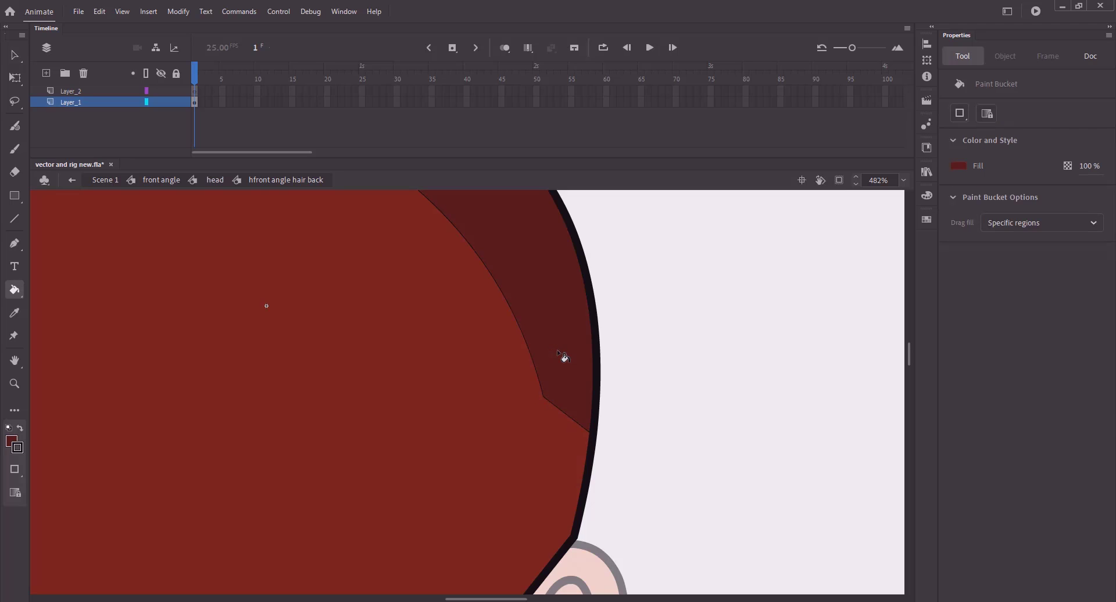
pyautogui.hotkey('ctrl', '-')
# - Pull the shadow curve's upper end toward the hair corner
pyautogui.press('v')
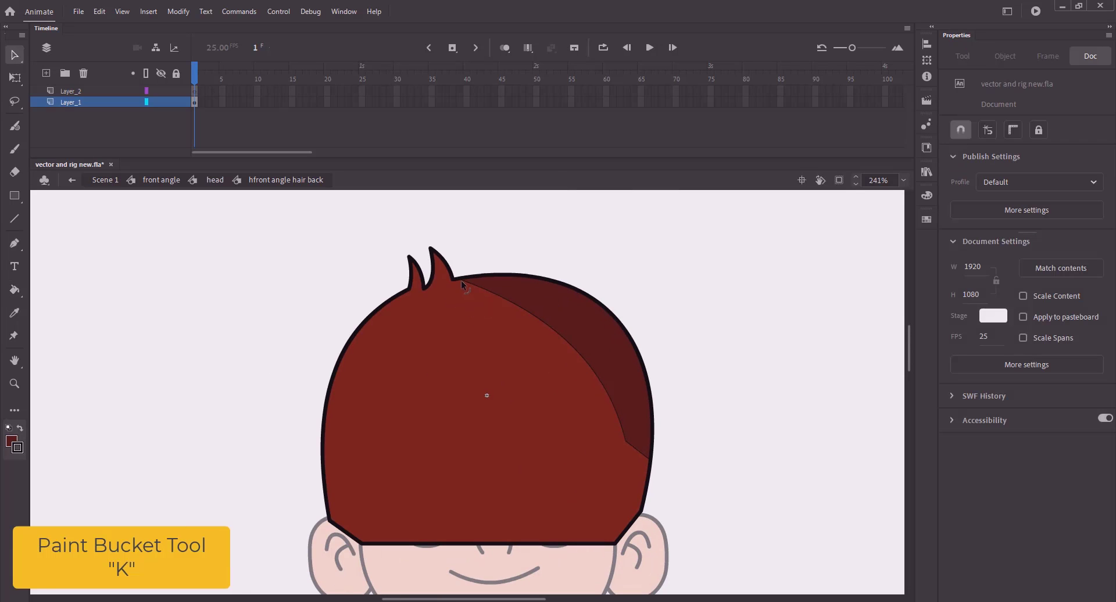
pyautogui.click(461, 278)
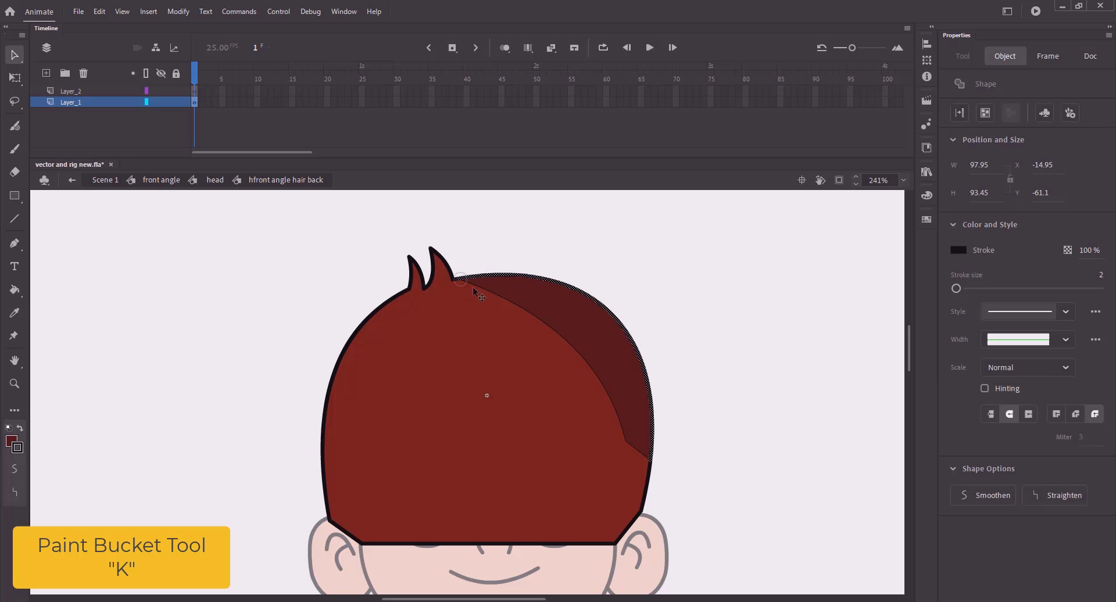
pyautogui.click(462, 270)
pyautogui.moveTo(461, 279); pyautogui.dragTo(454, 281)
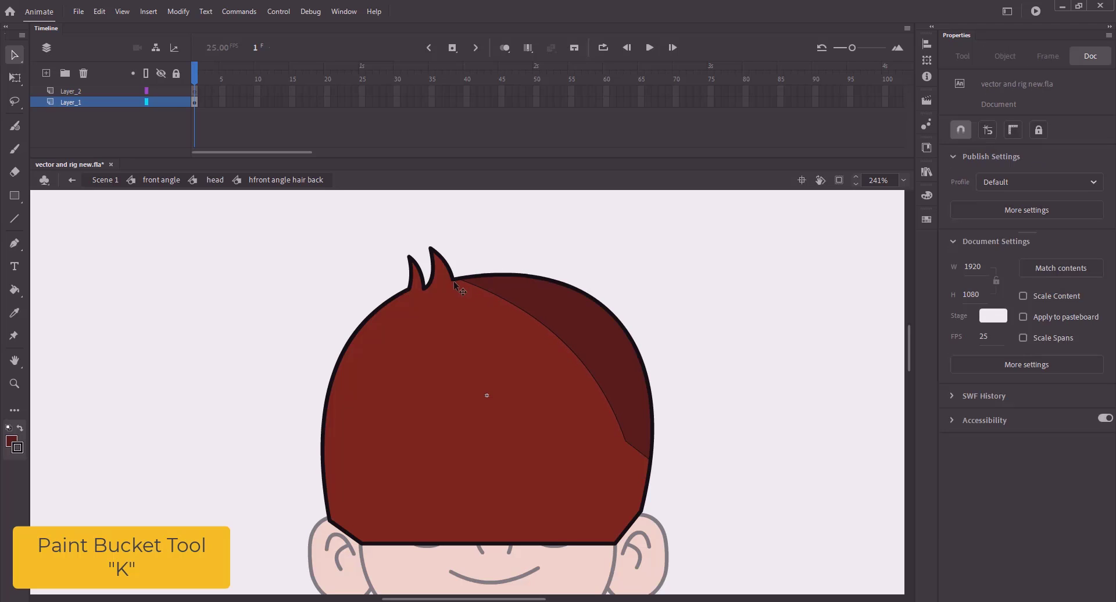
pyautogui.click(146, 101)
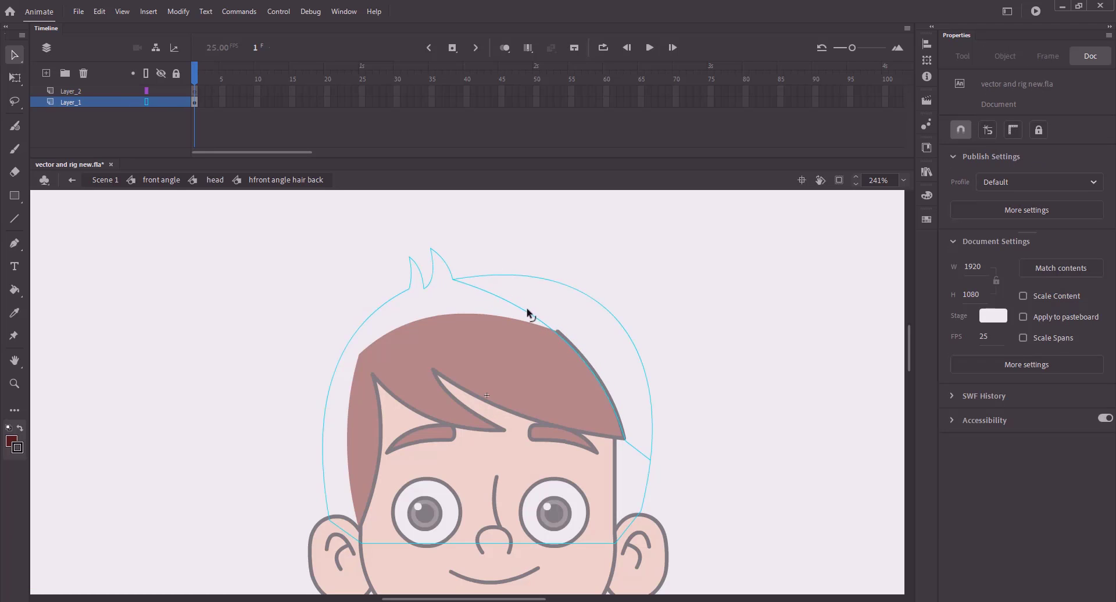
pyautogui.click(147, 102)
# - Delete the shadow's dividing stroke and save the file
pyautogui.click(583, 361)
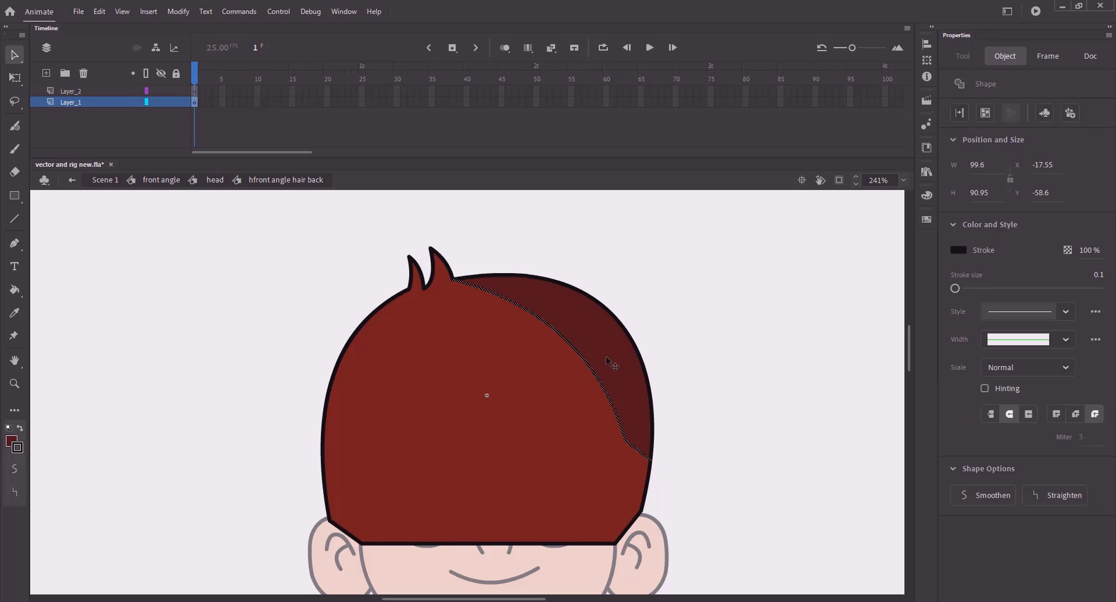
pyautogui.press('Delete')
pyautogui.hotkey('ctrl', '-')
pyautogui.hotkey('ctrl', 's')
pyautogui.moveTo(595, 376); pyautogui.dragTo(522, 366)
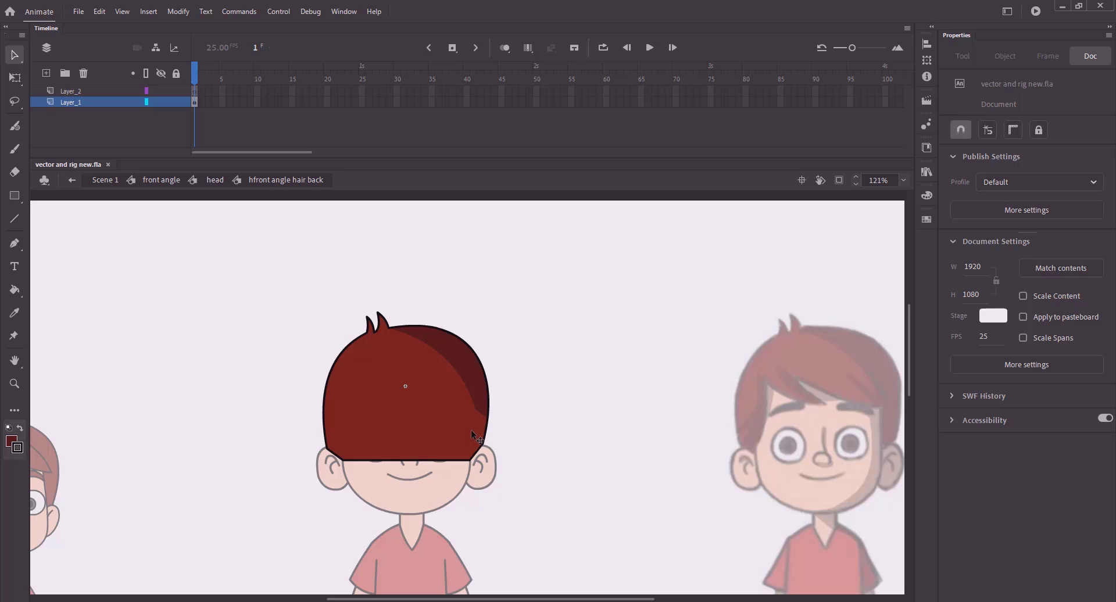
# - Draw a thin trial line down from the shadow's corner, then delete it
pyautogui.press('n')
pyautogui.moveTo(475, 409); pyautogui.dragTo(467, 463)
pyautogui.press('v')
pyautogui.press('k')
pyautogui.press('v')
pyautogui.click(473, 432)
pyautogui.press('Delete')
# - Re-enter the back hair and nudge the shadow boundary slightly right
pyautogui.click(215, 180)
pyautogui.click(195, 314)
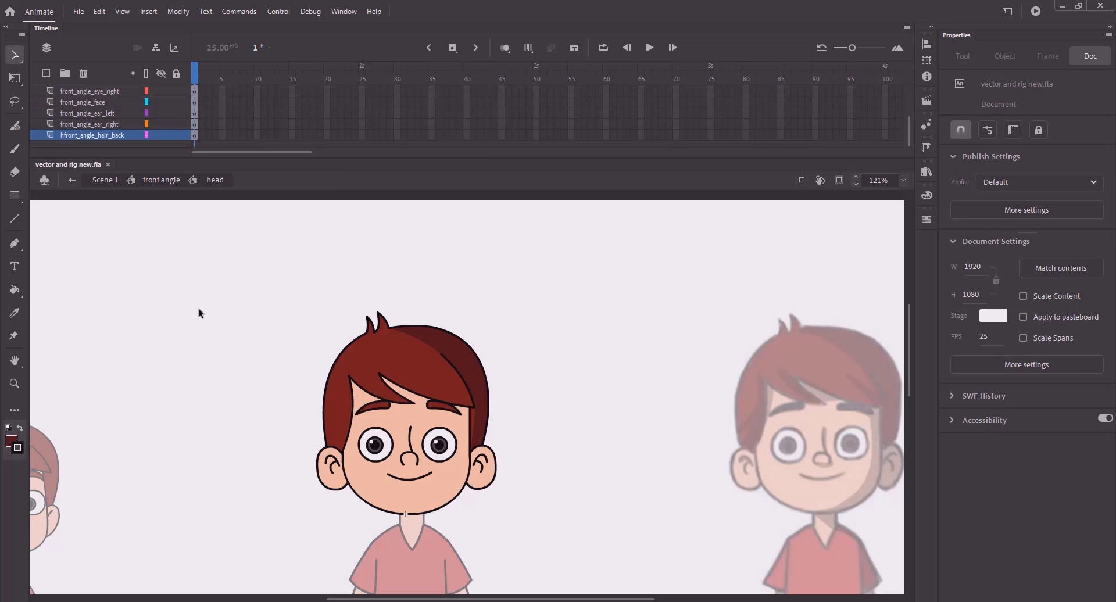
pyautogui.doubleClick(477, 398)
pyautogui.moveTo(456, 410); pyautogui.dragTo(462, 405)
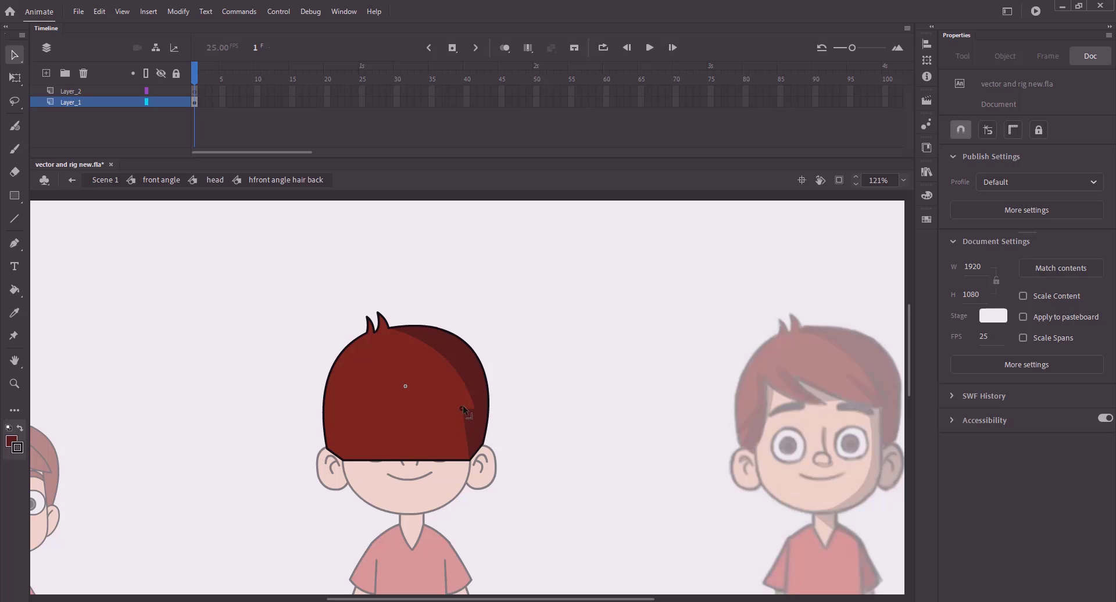
pyautogui.doubleClick(235, 301)
pyautogui.click(213, 274)
# - Snap a line to the fringe tip's corner and bend it into a zigzag with two corners
pyautogui.doubleClick(433, 372)
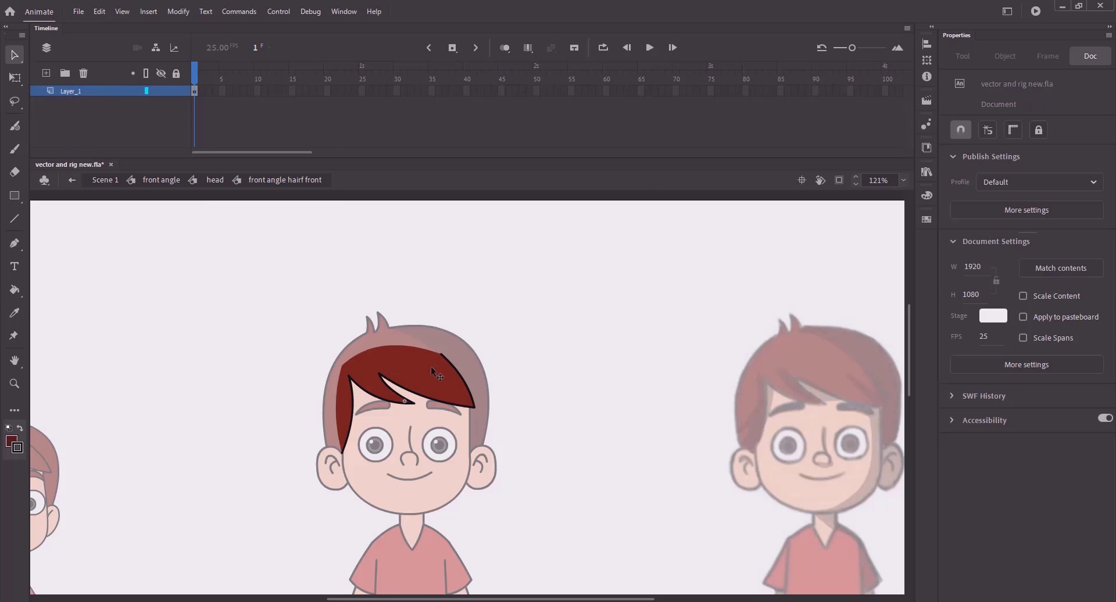
pyautogui.click(215, 181)
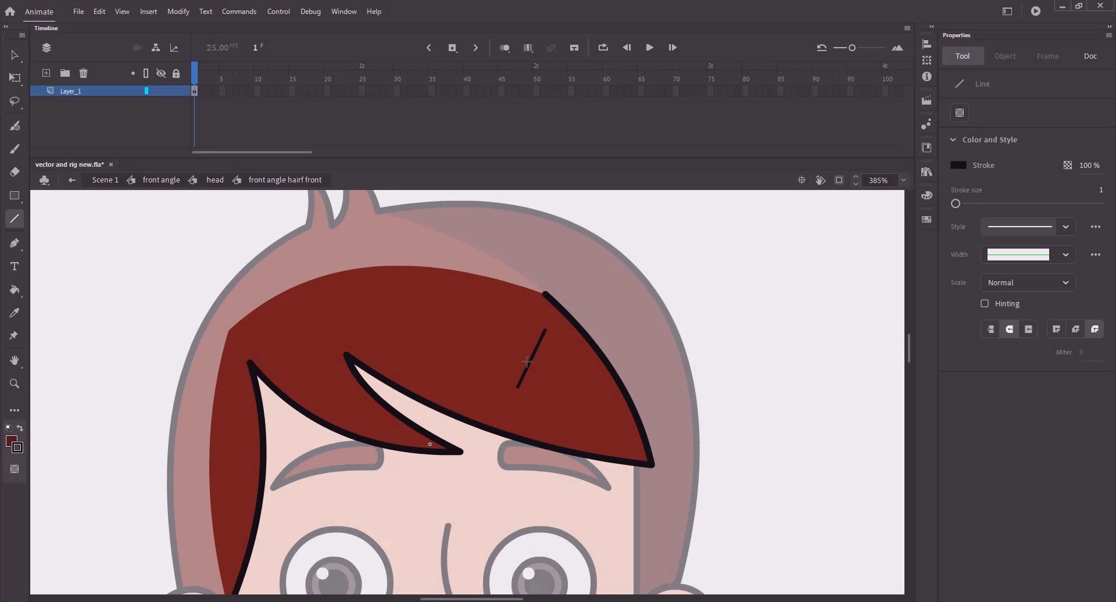
pyautogui.press('v')
pyautogui.moveTo(545, 328); pyautogui.dragTo(545, 295)
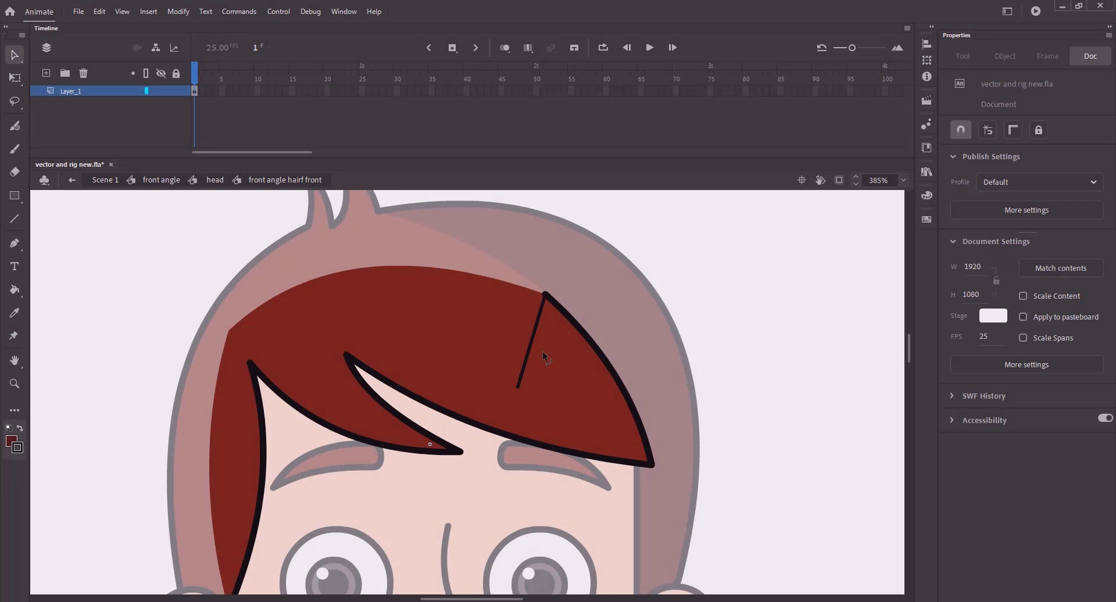
pyautogui.moveTo(531, 347)
pyautogui.keyDown('alt'); pyautogui.mouseDown()
pyautogui.moveTo(611, 414)
pyautogui.moveTo(539, 351)
pyautogui.mouseUp(); pyautogui.keyUp('alt')
pyautogui.moveTo(518, 387); pyautogui.dragTo(579, 431)
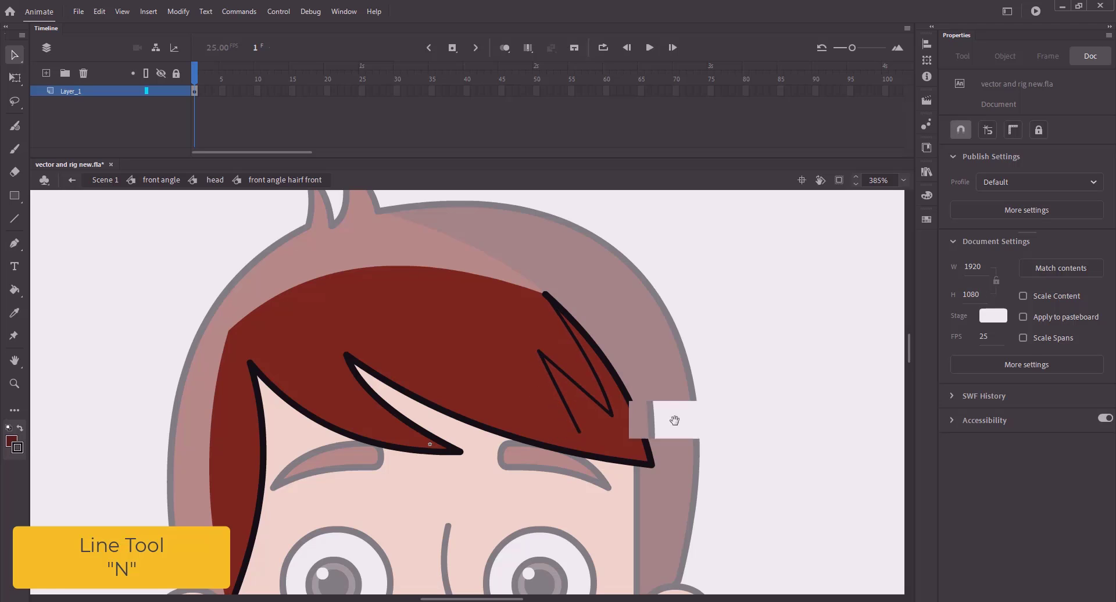
pyautogui.moveTo(674, 420); pyautogui.dragTo(377, 366)
# - Join the zigzag's free end to the fringe outline and reshape its lower end
pyautogui.hotkey('ctrl', '-')
pyautogui.moveTo(694, 393); pyautogui.dragTo(838, 370)
pyautogui.moveTo(519, 361); pyautogui.dragTo(534, 374)
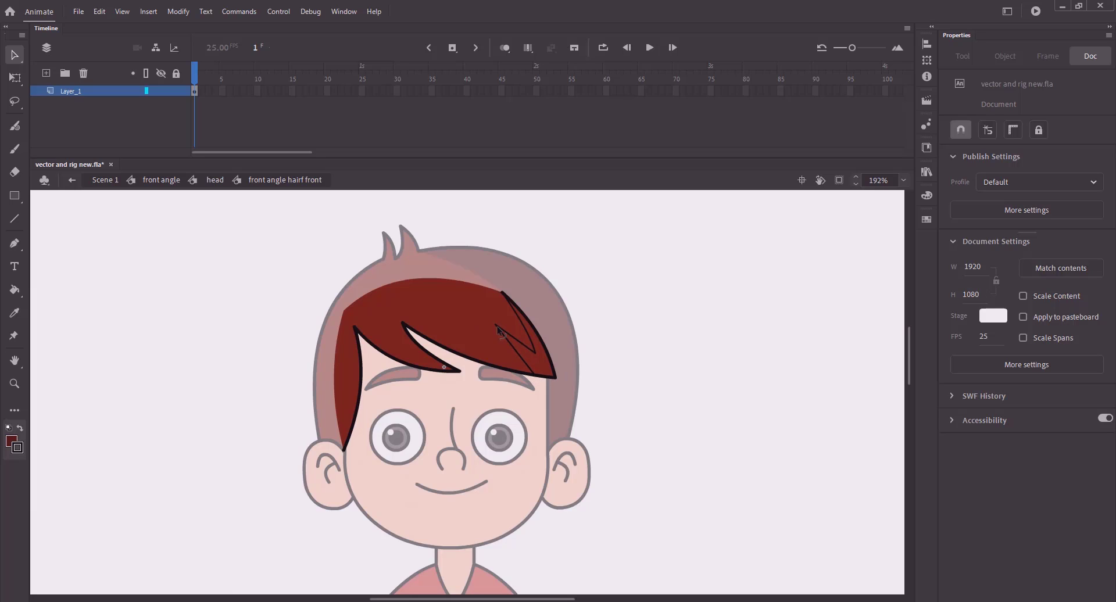
pyautogui.moveTo(498, 330); pyautogui.dragTo(519, 361)
# - Fill the fringe tip shadow darker red, delete the zigzag guide lines, and save
pyautogui.press('k')
pyautogui.click(542, 363)
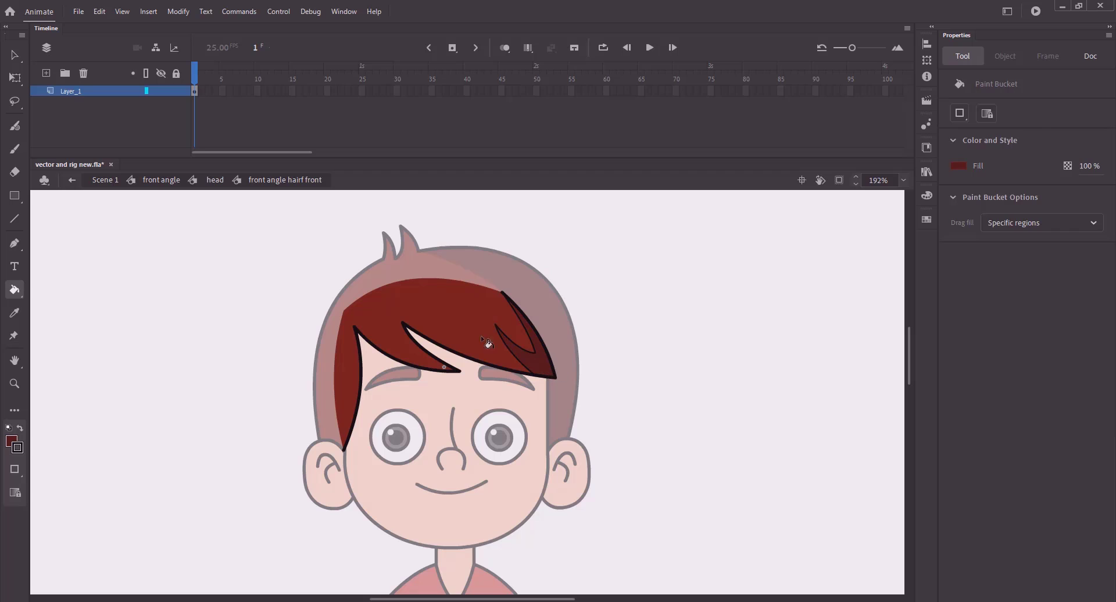
pyautogui.press('v')
pyautogui.doubleClick(519, 346)
pyautogui.press('Delete')
pyautogui.hotkey('ctrl', 's')
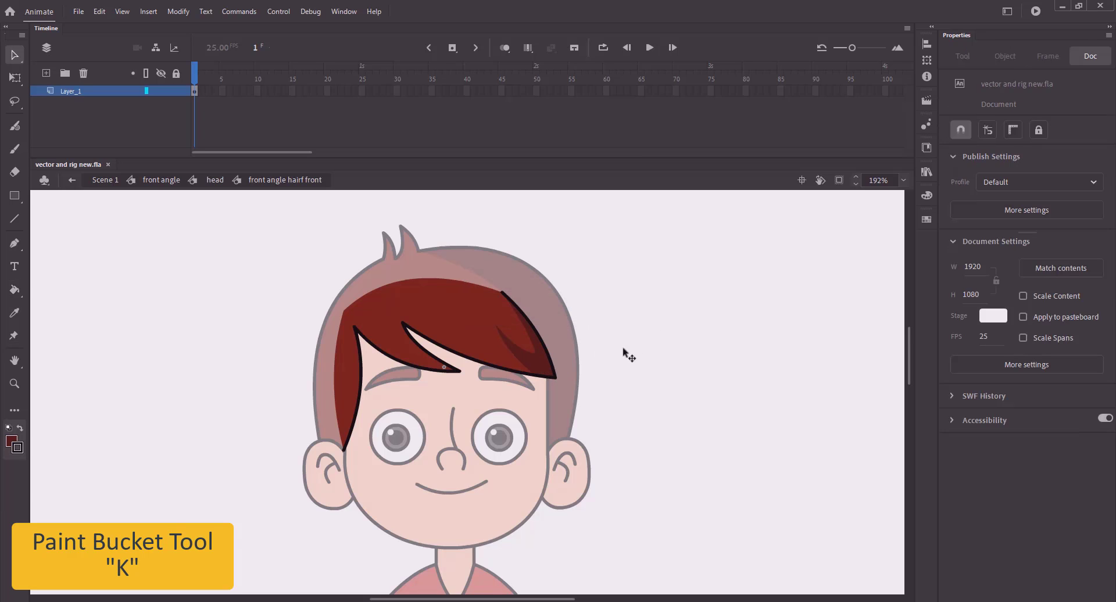
# - Bulge the tip shadow's upper edge upward and save again
pyautogui.moveTo(534, 337); pyautogui.dragTo(359, 356)
pyautogui.press('space')
pyautogui.moveTo(573, 372); pyautogui.dragTo(774, 325)
pyautogui.hotkey('ctrl', 's')
pyautogui.press('space')
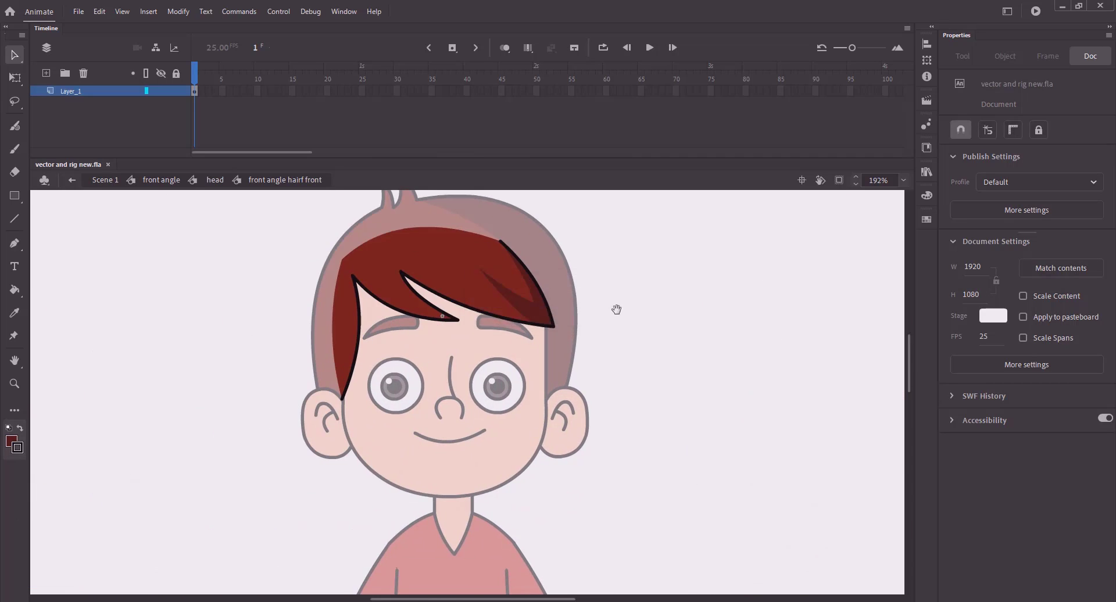
pyautogui.moveTo(618, 312); pyautogui.dragTo(752, 366)
# - Draw a short stroke at the fringe's upper edge, checking against the reference hair
pyautogui.press('n')
pyautogui.moveTo(502, 308)
pyautogui.mouseDown()
pyautogui.moveTo(475, 300)
pyautogui.moveTo(537, 357)
pyautogui.mouseUp()
pyautogui.press('v')
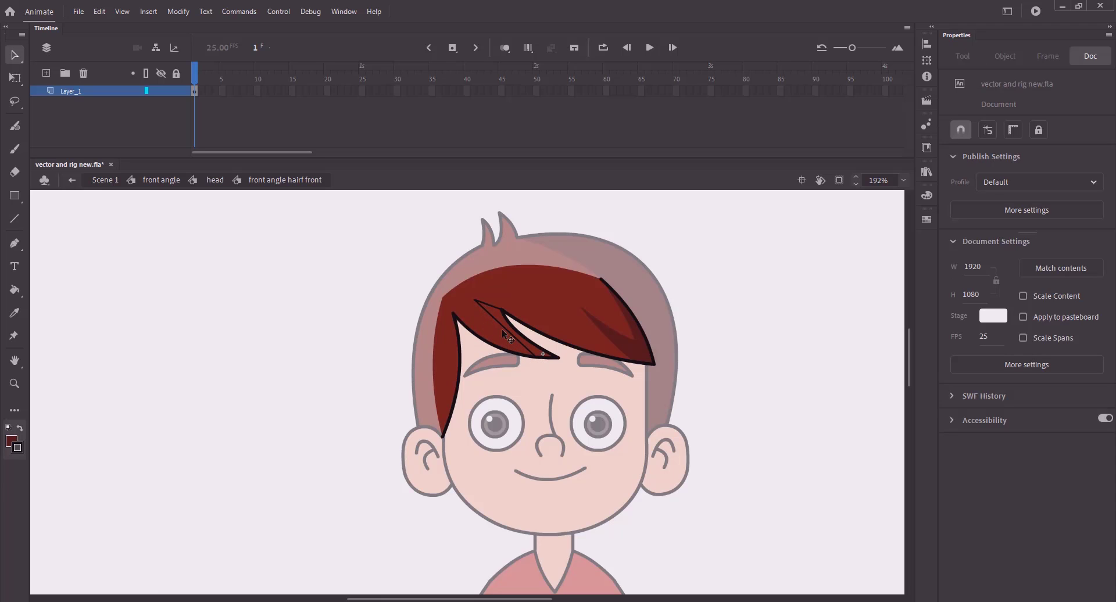
pyautogui.click(501, 328)
pyautogui.hotkey('ctrl', 'z')
pyautogui.press('space')
pyautogui.moveTo(727, 360); pyautogui.dragTo(747, 379)
pyautogui.moveTo(635, 361)
pyautogui.mouseDown()
pyautogui.moveTo(318, 333)
pyautogui.moveTo(275, 315)
pyautogui.moveTo(555, 367)
pyautogui.moveTo(638, 369)
pyautogui.mouseUp()
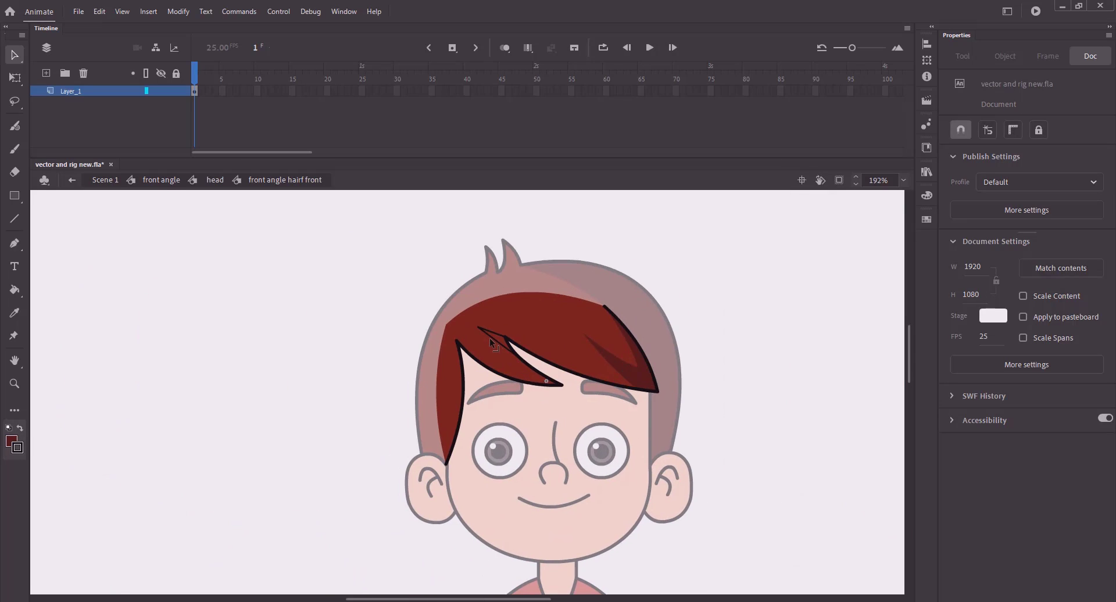
# - Delete the diagonal segment and extend the inner stroke down to the fringe tip, reshaping its top corner
pyautogui.click(498, 370)
pyautogui.press('Delete')
pyautogui.moveTo(498, 358); pyautogui.dragTo(560, 385)
pyautogui.moveTo(671, 386)
pyautogui.mouseDown()
pyautogui.moveTo(342, 308)
pyautogui.moveTo(631, 373)
pyautogui.mouseUp()
pyautogui.moveTo(449, 320); pyautogui.dragTo(444, 310)
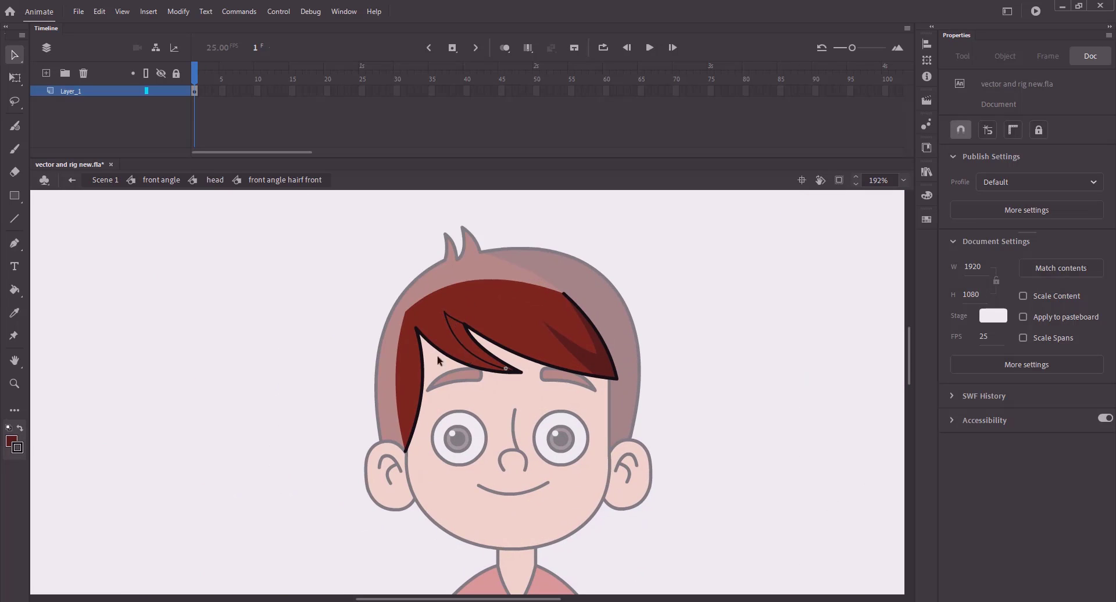
# - Check the inner hair stroke and save the file
pyautogui.click(465, 341)
pyautogui.click(442, 336)
pyautogui.click(464, 347)
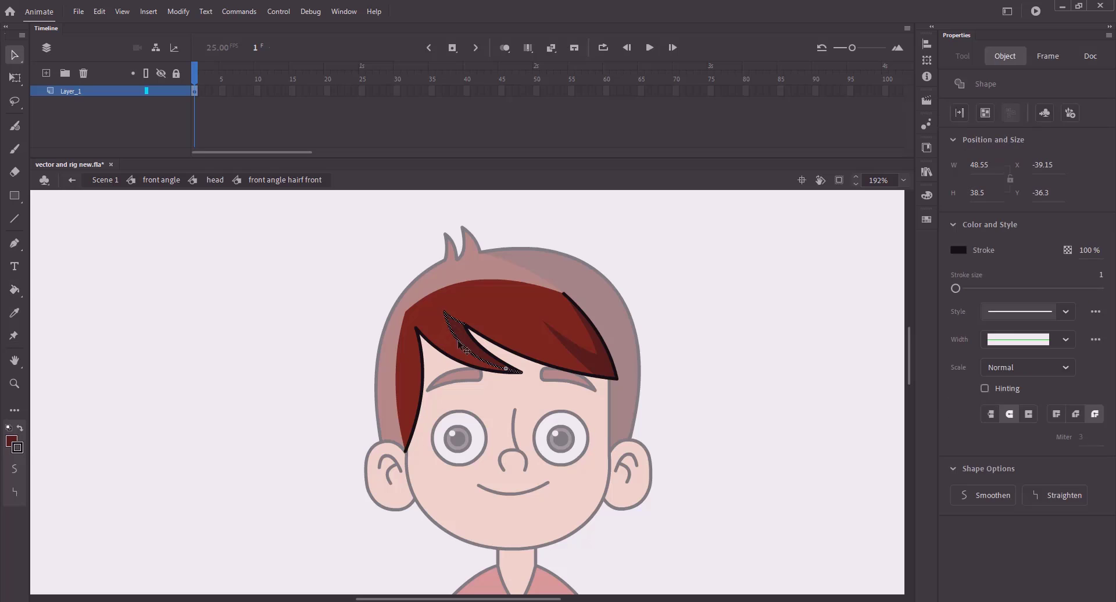
pyautogui.click(304, 351)
pyautogui.hotkey('ctrl', 's')
pyautogui.moveTo(406, 303)
pyautogui.mouseDown()
pyautogui.moveTo(119, 281)
pyautogui.moveTo(539, 293)
pyautogui.moveTo(529, 372)
pyautogui.moveTo(539, 362)
pyautogui.mouseUp()
# - Try a short line beside the left hair lock, undoing the misplaced attempts
pyautogui.press('n')
pyautogui.press('v')
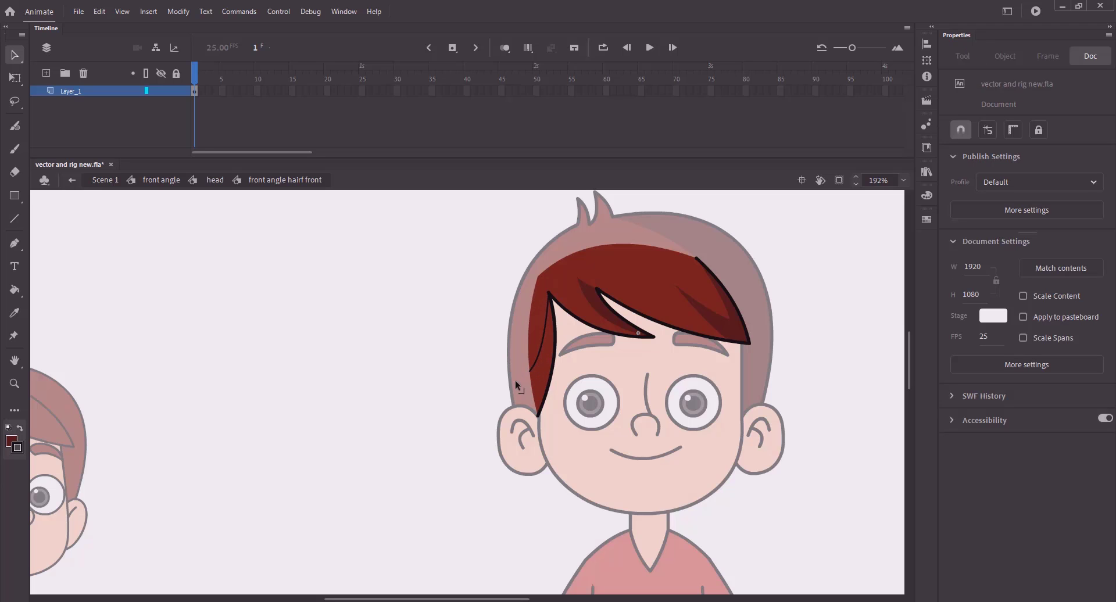
pyautogui.moveTo(629, 340); pyautogui.dragTo(445, 336)
pyautogui.hotkey('ctrl', 'z')
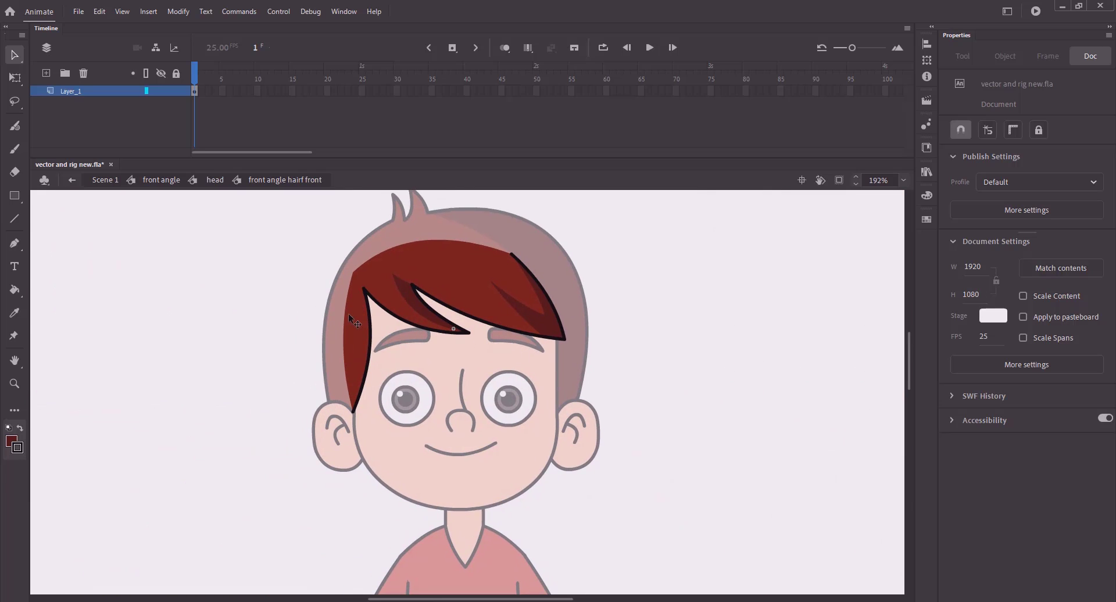
pyautogui.press('n')
pyautogui.moveTo(332, 310); pyautogui.dragTo(282, 336)
pyautogui.press('v')
pyautogui.moveTo(332, 310)
pyautogui.mouseDown()
pyautogui.moveTo(366, 290)
pyautogui.moveTo(346, 319)
pyautogui.moveTo(359, 337)
pyautogui.moveTo(364, 287)
pyautogui.mouseUp()
pyautogui.hotkey('ctrl', 'z')
pyautogui.hotkey('ctrl', 'z')
# - Draw a new helper line running down the left hair strand
pyautogui.press('n')
pyautogui.press('v')
pyautogui.moveTo(357, 343); pyautogui.dragTo(467, 374)
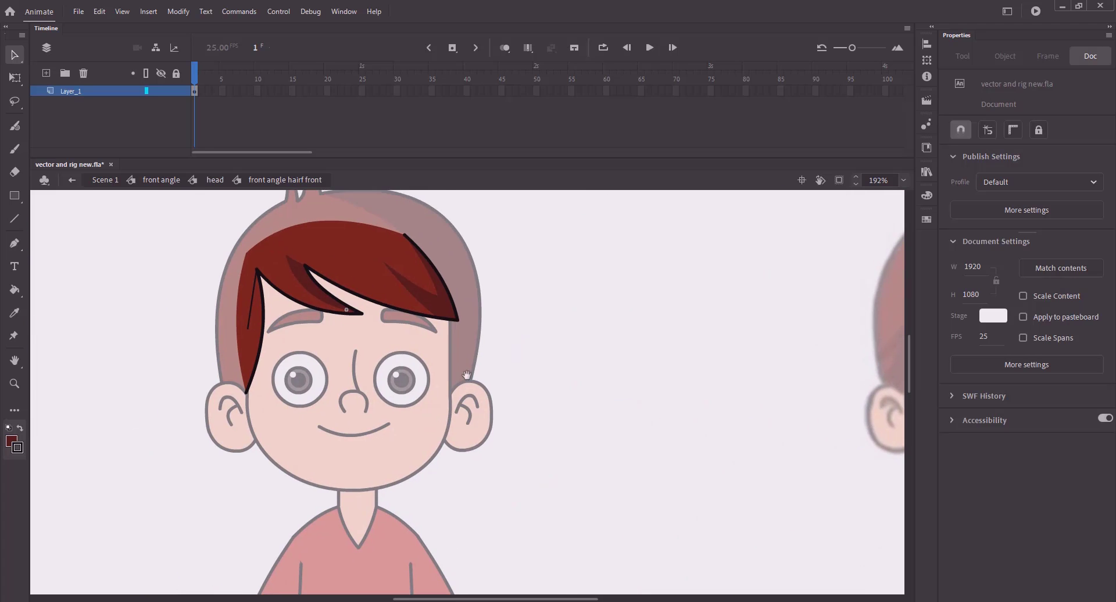
pyautogui.moveTo(243, 340)
pyautogui.mouseDown()
pyautogui.moveTo(238, 388)
pyautogui.moveTo(239, 368)
pyautogui.mouseUp()
# - Fill the left strand a darker shade, delete the helper line, and save
pyautogui.press('k')
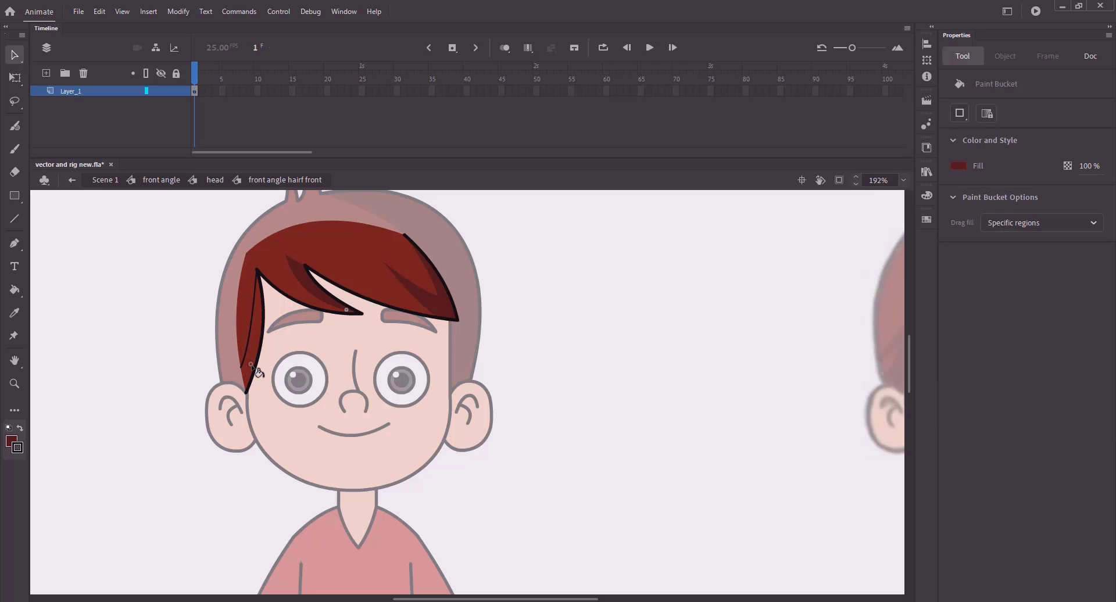
pyautogui.click(244, 352)
pyautogui.press('v')
pyautogui.click(246, 354)
pyautogui.press('Delete')
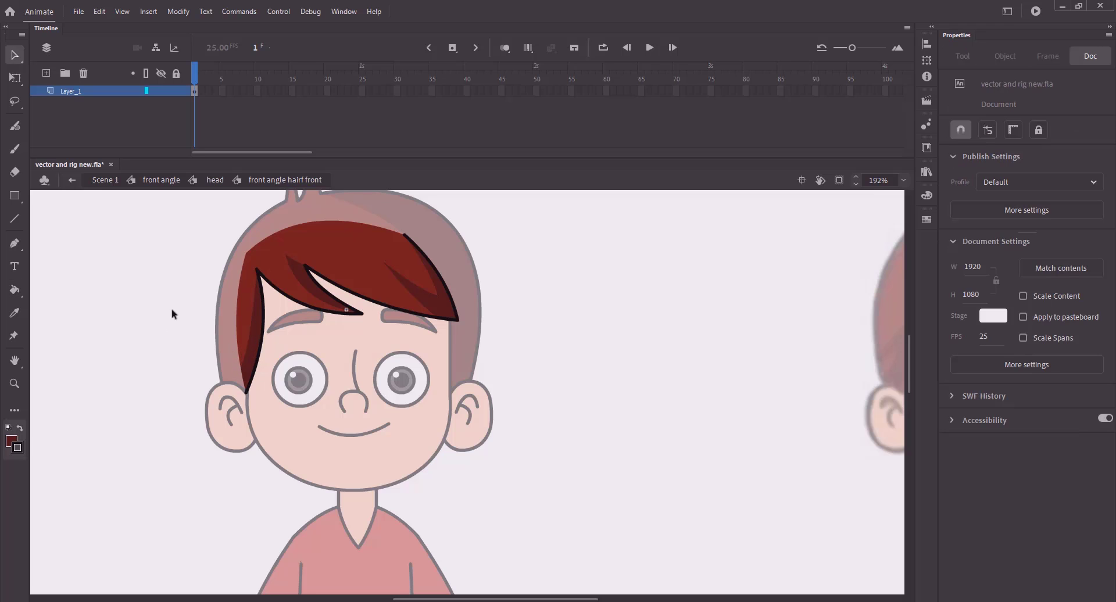
pyautogui.hotkey('ctrl', 's')
pyautogui.moveTo(234, 252); pyautogui.dragTo(173, 249)
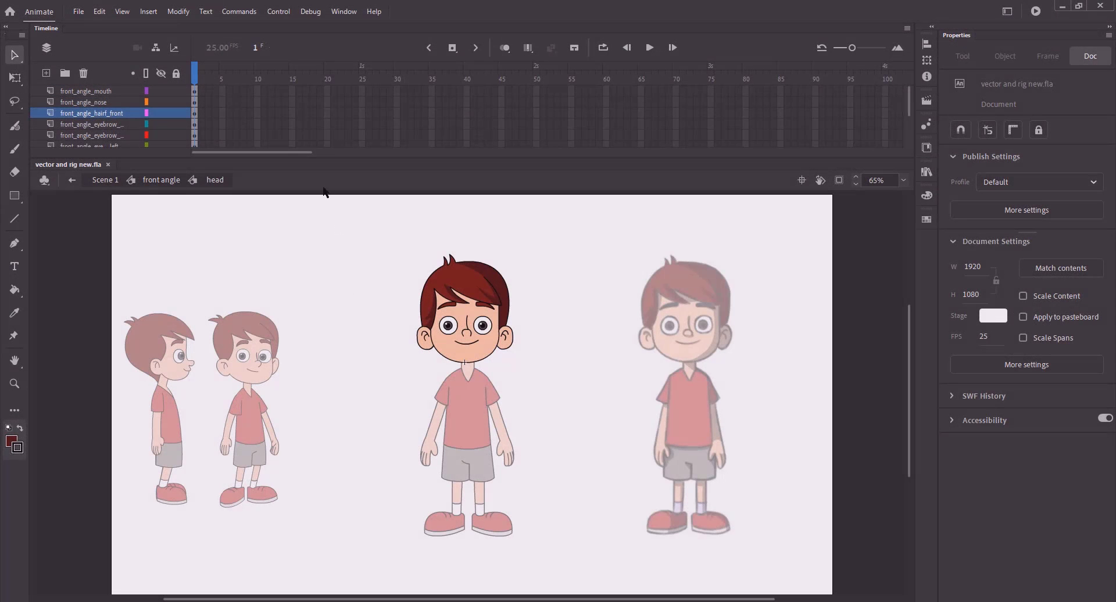
# - Return to Scene 1 and choose the skin tone as the Paint Bucket fill colour
pyautogui.click(106, 181)
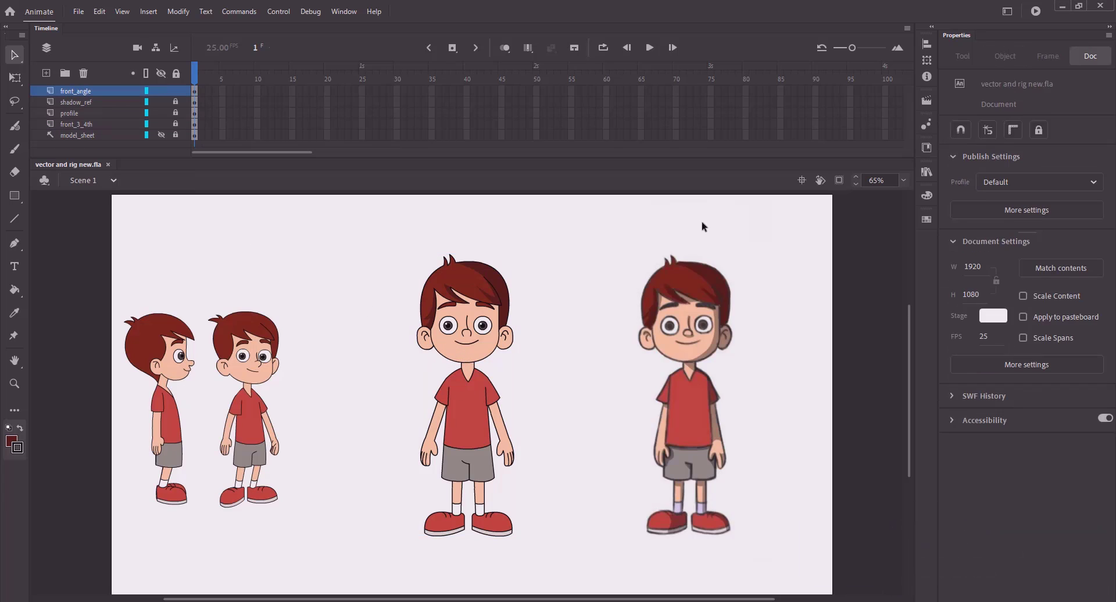
pyautogui.press('k')
pyautogui.click(959, 165)
pyautogui.click(716, 329)
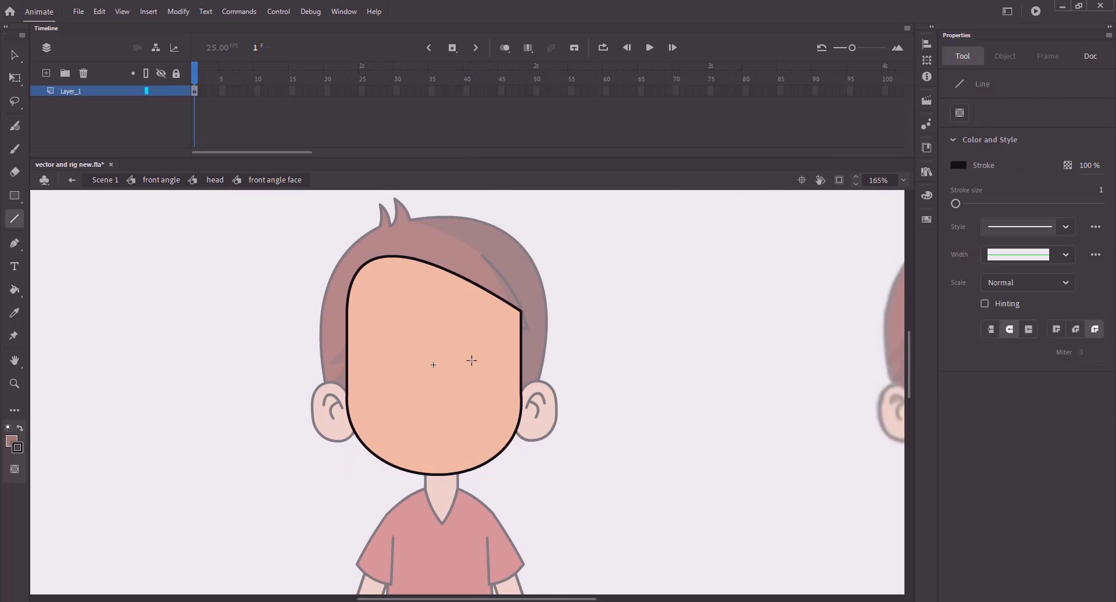
# - Draw a shading line on the face, snapped to the chin and outline, and bend it into a curve
pyautogui.press('v')
pyautogui.press('n')
pyautogui.moveTo(498, 307); pyautogui.dragTo(506, 394)
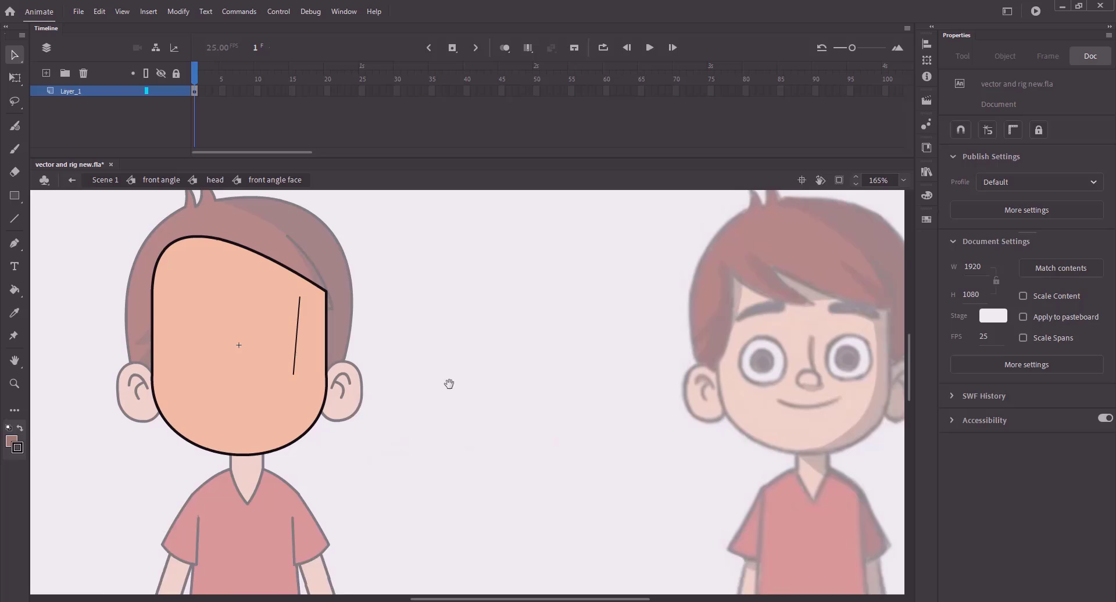
pyautogui.moveTo(299, 393)
pyautogui.mouseDown()
pyautogui.moveTo(284, 451)
pyautogui.moveTo(256, 453)
pyautogui.mouseUp()
pyautogui.hotkey('ctrl', 'z')
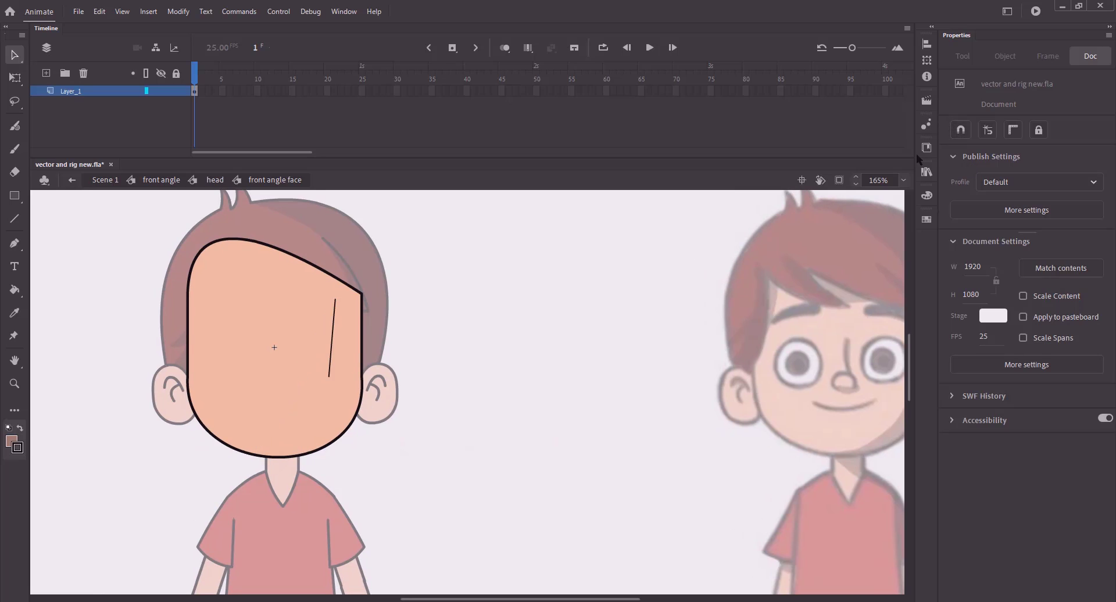
pyautogui.click(961, 129)
pyautogui.moveTo(330, 378); pyautogui.dragTo(248, 454)
pyautogui.moveTo(433, 417); pyautogui.dragTo(341, 426)
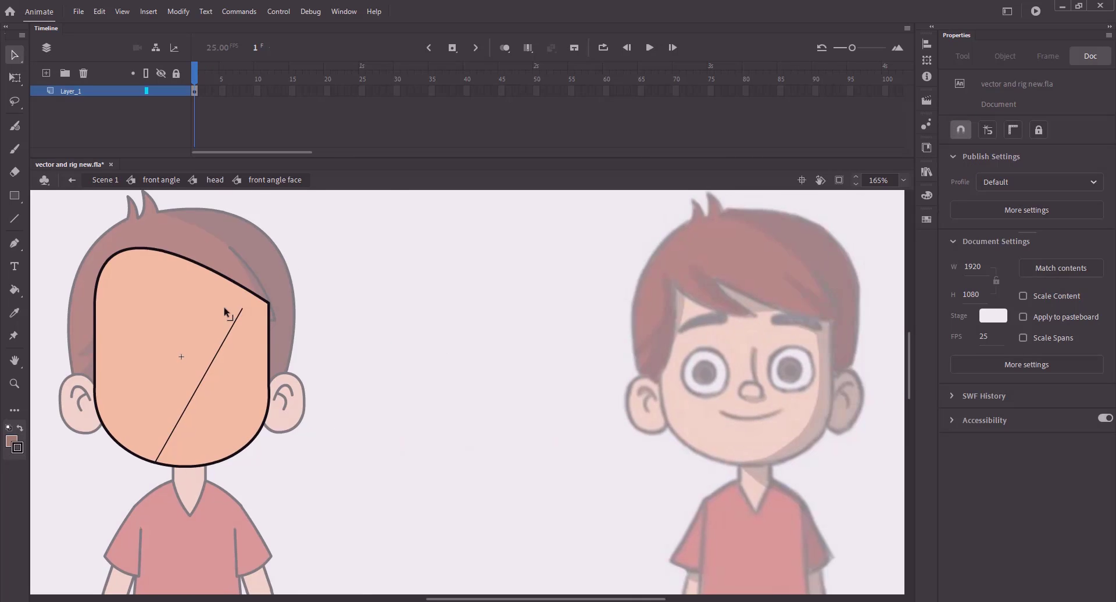
pyautogui.moveTo(242, 311); pyautogui.dragTo(140, 249)
pyautogui.moveTo(146, 334); pyautogui.dragTo(256, 323)
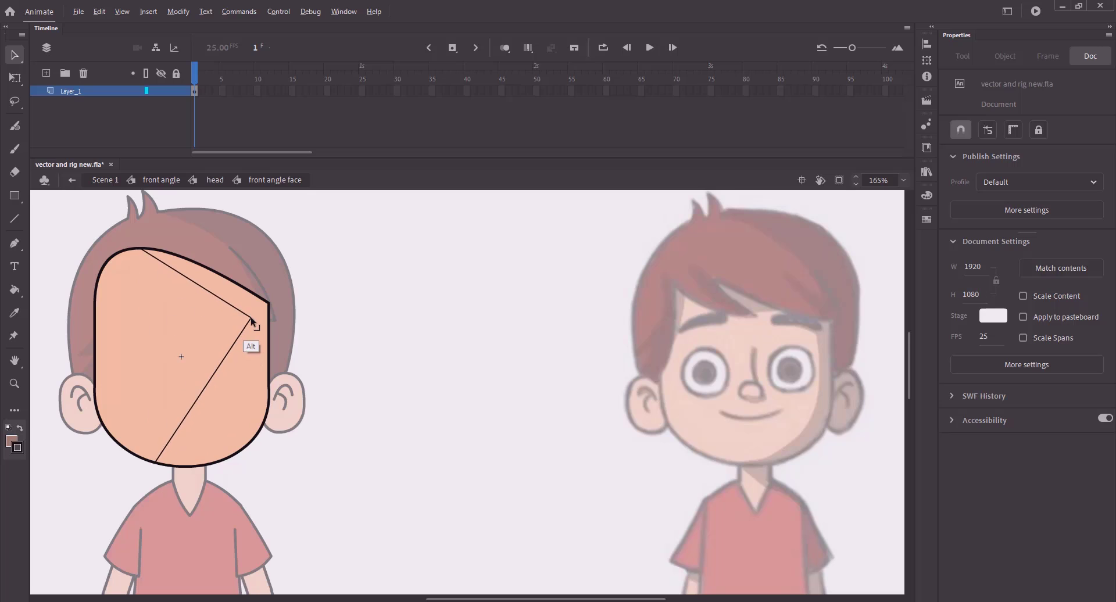
pyautogui.moveTo(236, 381); pyautogui.dragTo(264, 403)
# - Fill the right side of the face with shadow and delete the helper shading lines
pyautogui.press('k')
pyautogui.click(260, 383)
pyautogui.press('v')
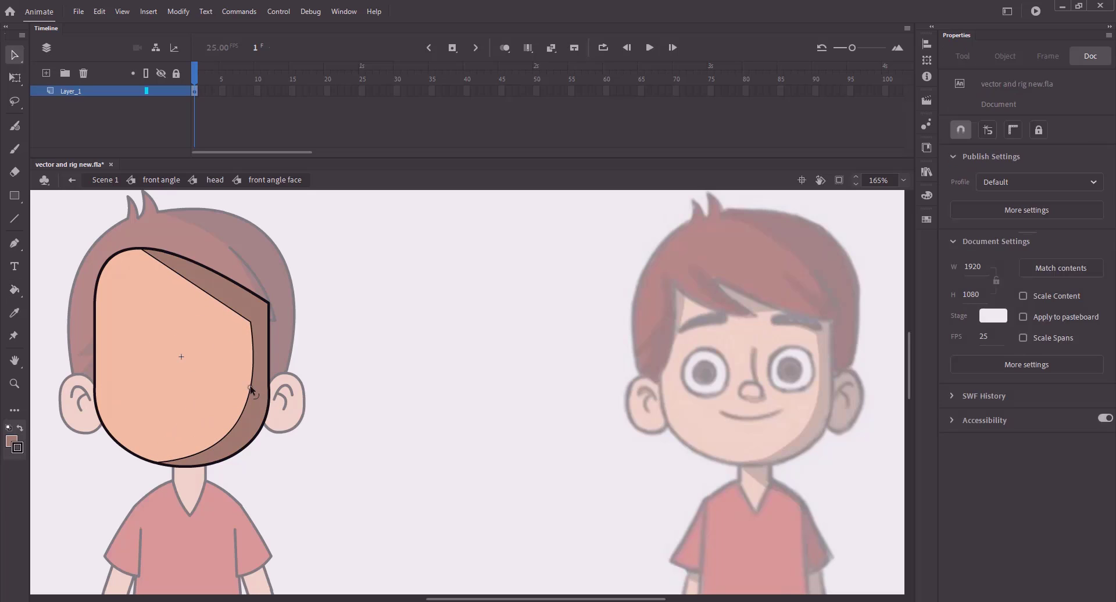
pyautogui.doubleClick(253, 388)
pyautogui.press('Delete')
# - Curve the left shading line in outline view, then return to the head and view the whole character
pyautogui.press('n')
pyautogui.click(145, 91)
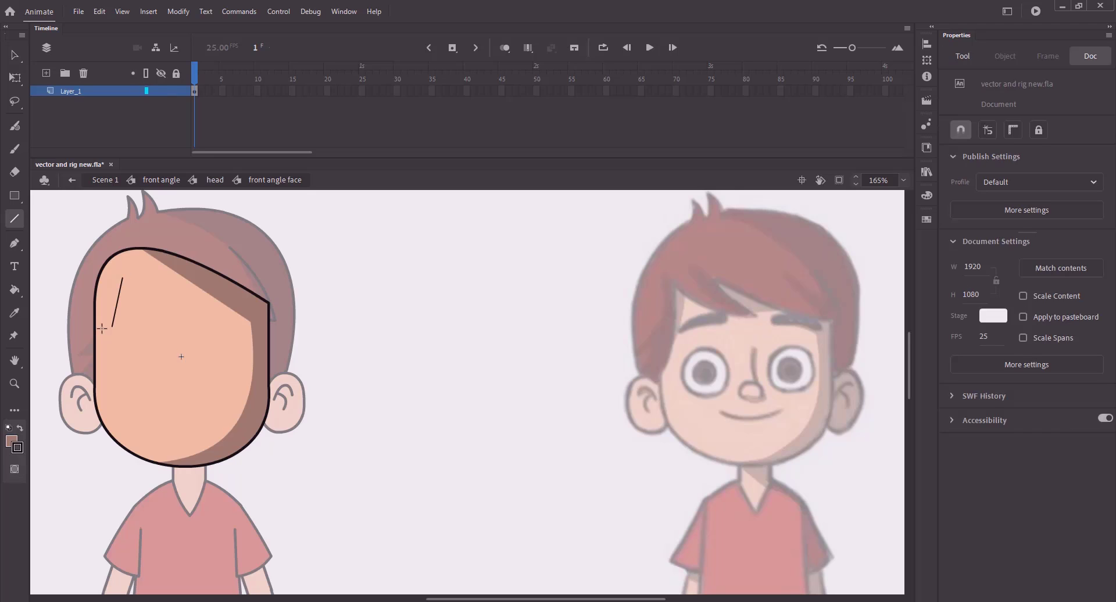
pyautogui.press('v')
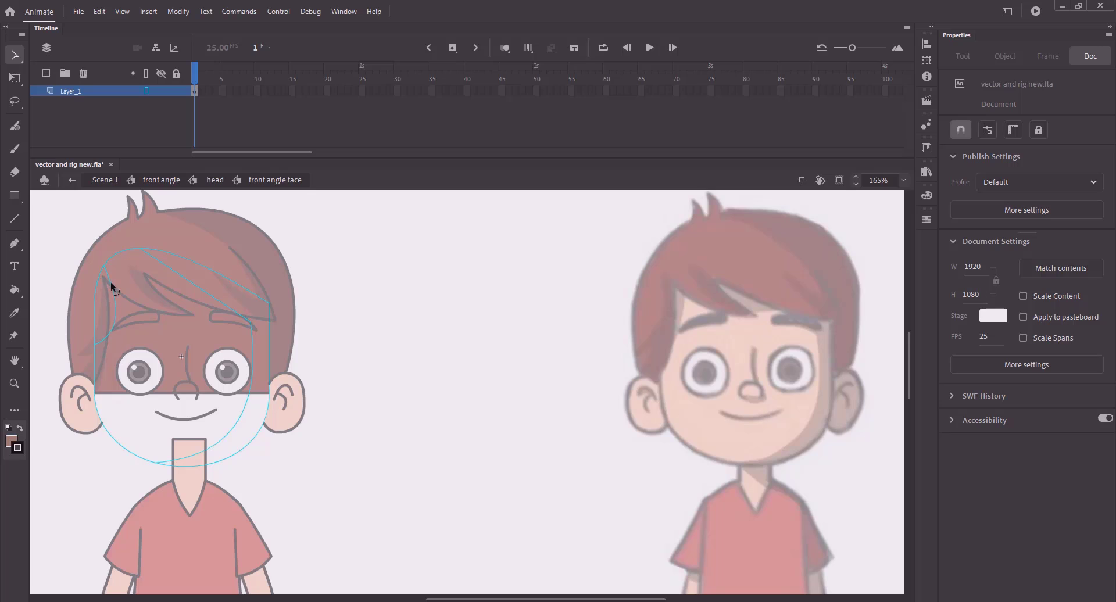
pyautogui.keyDown('alt'); pyautogui.moveTo(110, 281); pyautogui.dragTo(117, 271); pyautogui.keyUp('alt')
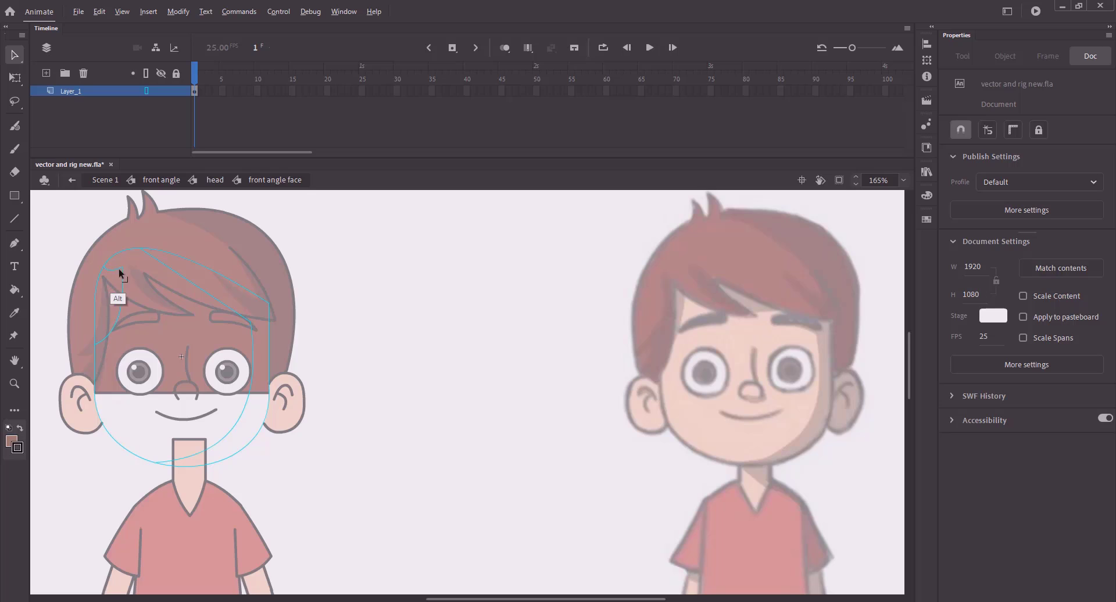
pyautogui.click(147, 90)
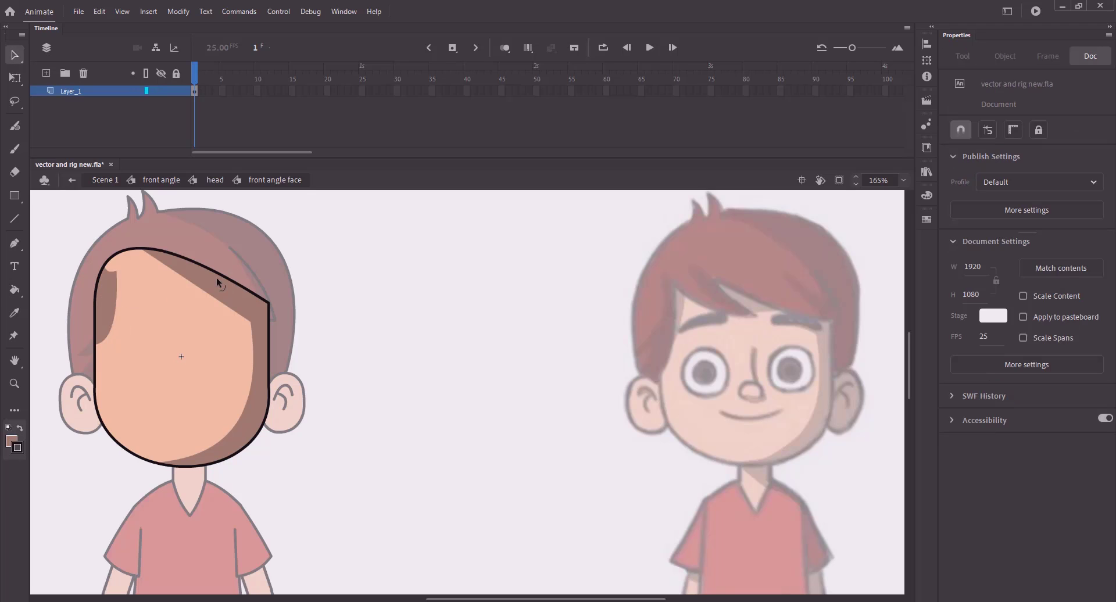
pyautogui.click(146, 91)
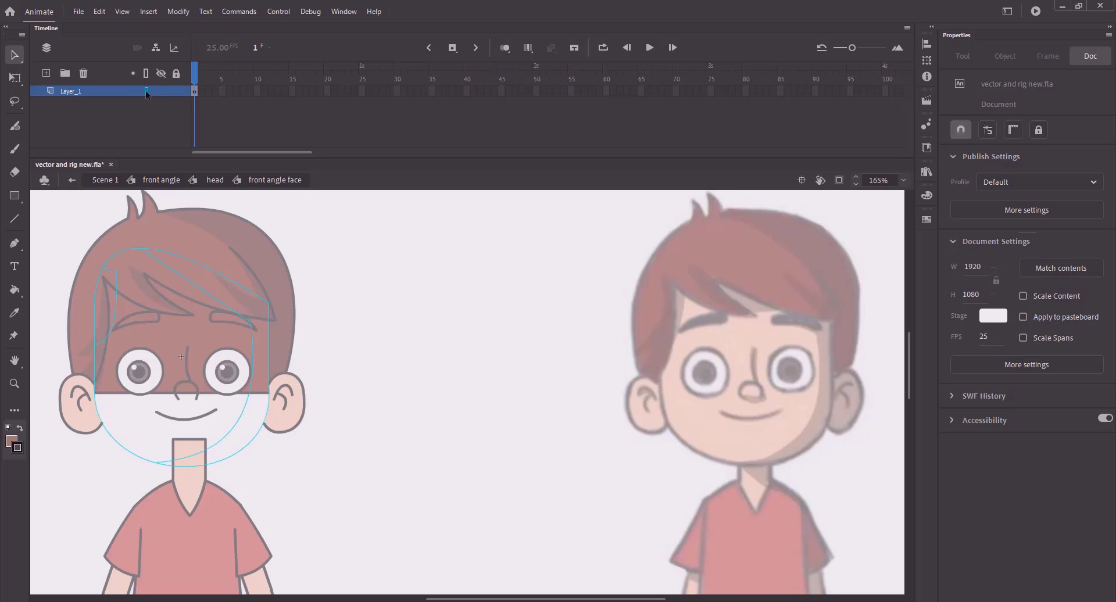
pyautogui.keyDown('alt'); pyautogui.moveTo(150, 303); pyautogui.dragTo(188, 315); pyautogui.keyUp('alt')
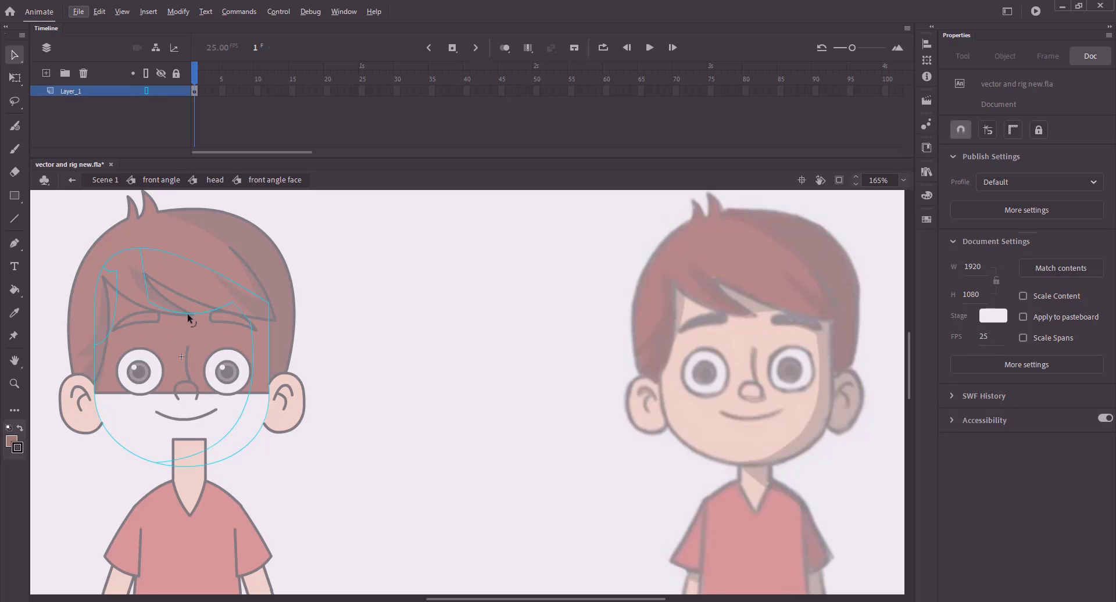
pyautogui.click(215, 180)
pyautogui.hotkey('ctrl', '2')
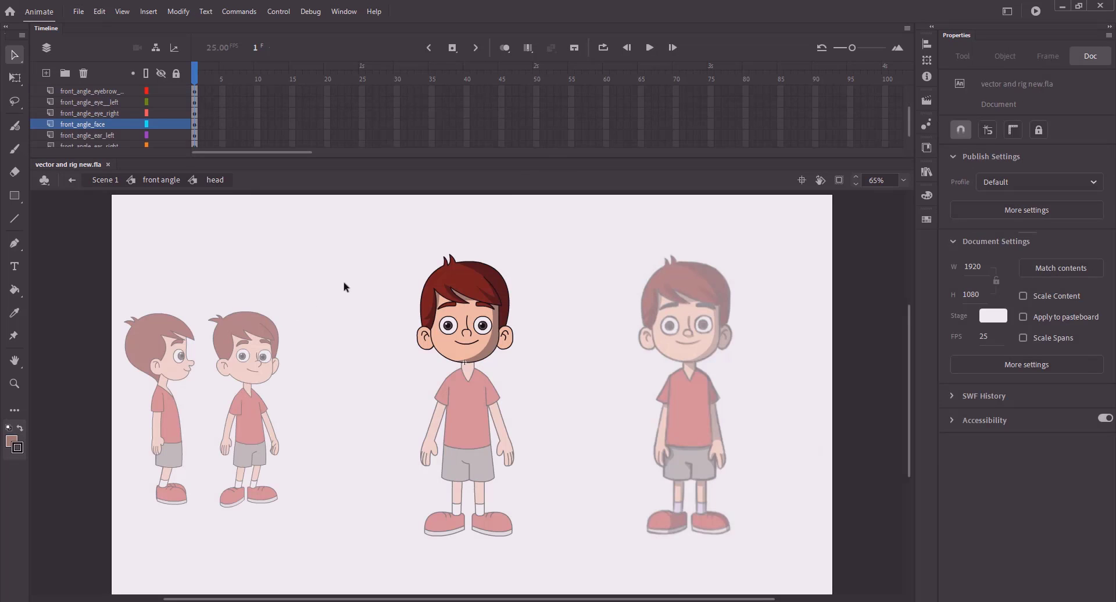
# - Zoom in on the chest and neck, then enter the neck symbol for editing
pyautogui.click(163, 181)
pyautogui.click(320, 276)
pyautogui.press('z')
pyautogui.moveTo(383, 333); pyautogui.dragTo(546, 414)
pyautogui.press('v')
pyautogui.doubleClick(498, 371)
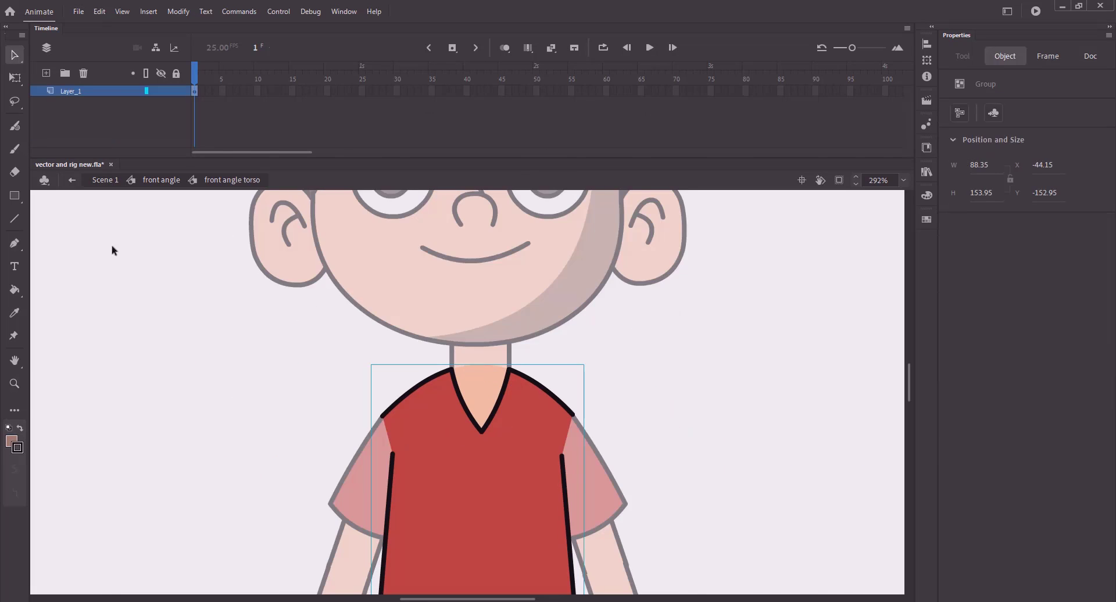
pyautogui.doubleClick(112, 251)
pyautogui.doubleClick(473, 348)
# - Draw a diagonal line across the neck and fill the upper neck with shadow colour
pyautogui.press('n')
pyautogui.moveTo(462, 338); pyautogui.dragTo(493, 352)
pyautogui.press('v')
pyautogui.click(146, 91)
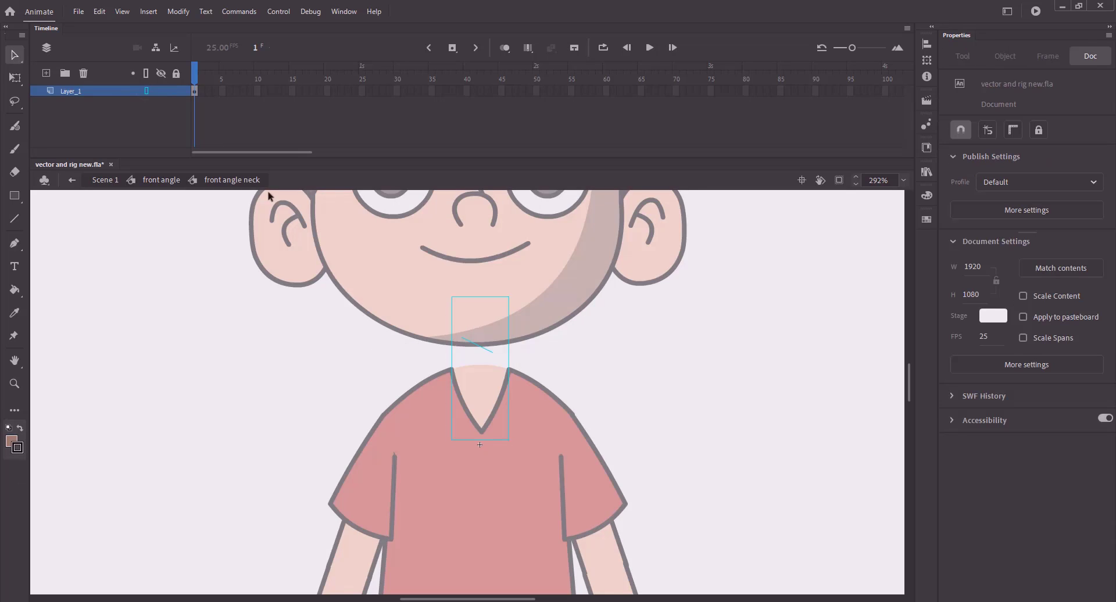
pyautogui.press('k')
pyautogui.click(491, 343)
pyautogui.press('v')
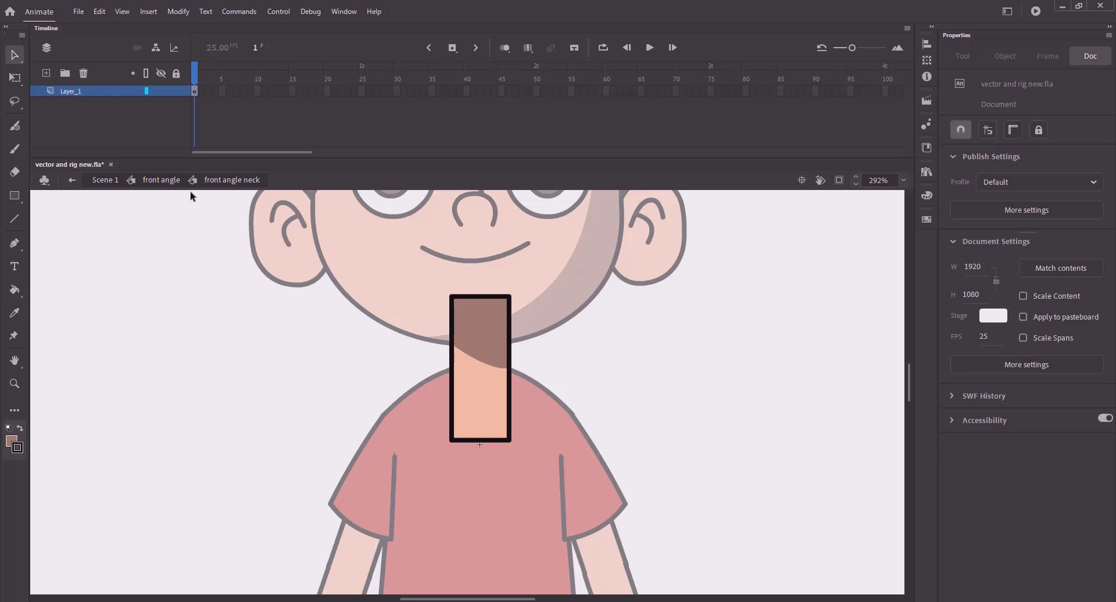
pyautogui.click(162, 179)
# - Delete the stray line across the neck inside the torso symbol, then view the whole character
pyautogui.press('z')
pyautogui.click(470, 377)
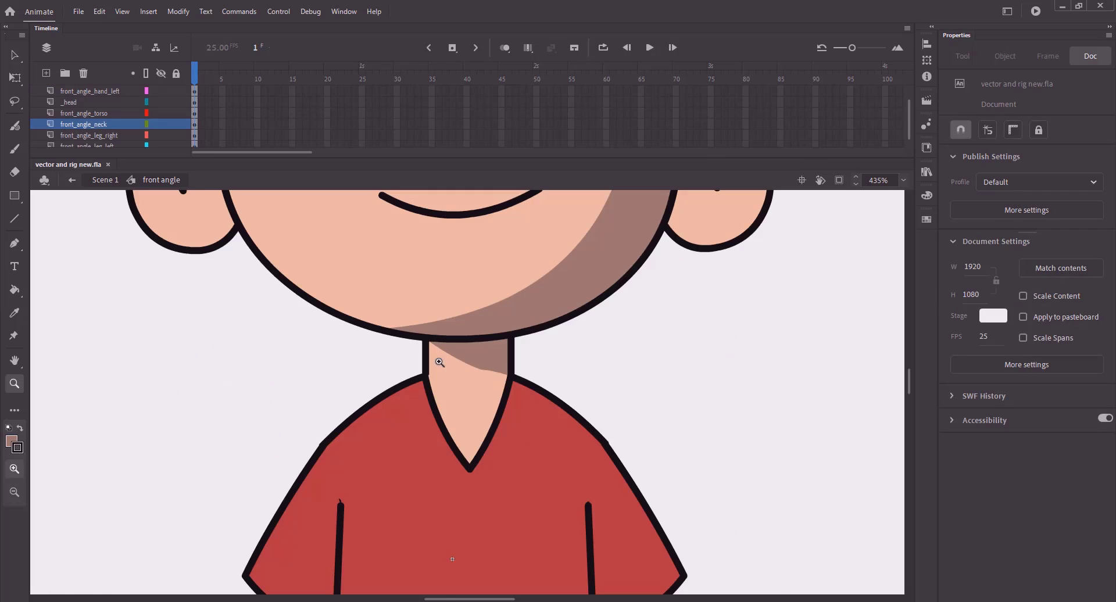
pyautogui.click(486, 388)
pyautogui.press('v')
pyautogui.doubleClick(481, 393)
pyautogui.press('n')
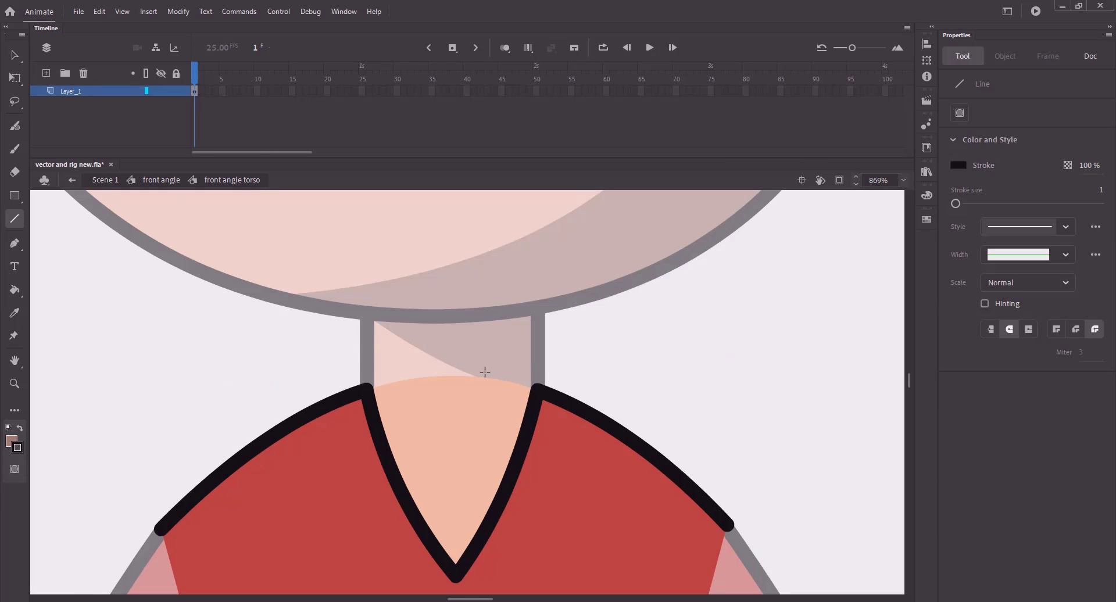
pyautogui.press('v')
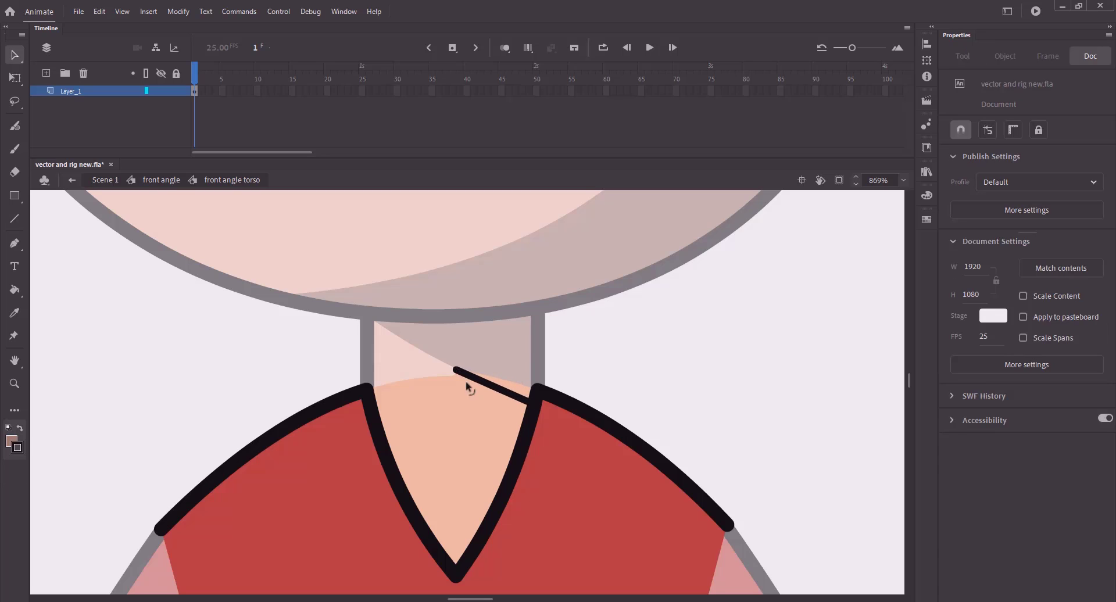
pyautogui.click(499, 394)
pyautogui.press('Delete')
pyautogui.doubleClick(137, 323)
pyautogui.hotkey('ctrl', '2')
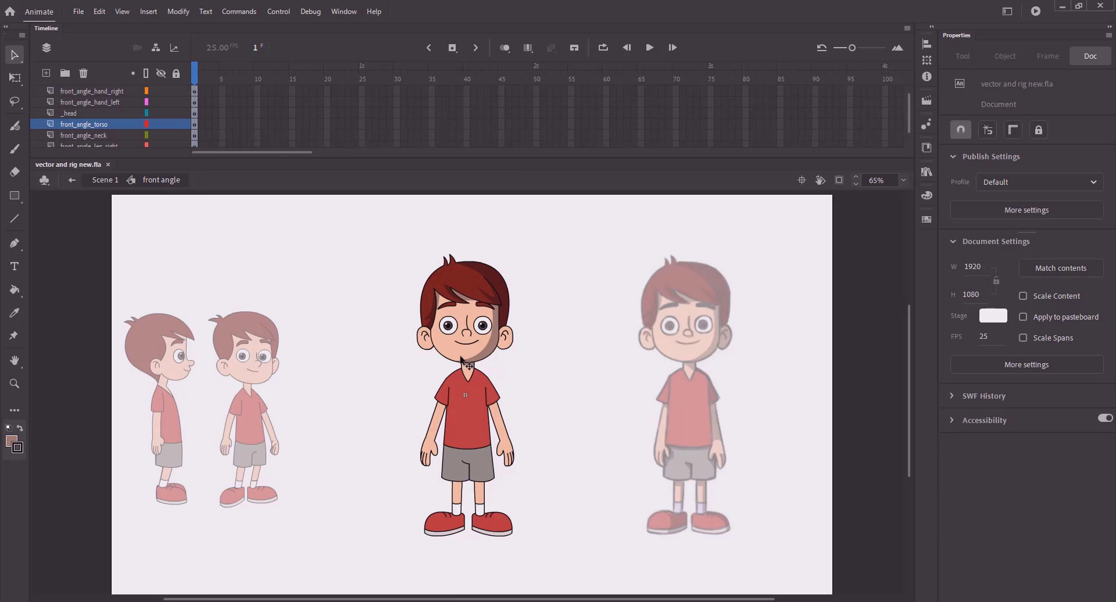
# - Zoom in on the left arm and enter its upper arm symbol, undoing an accidental paste
pyautogui.press('z')
pyautogui.moveTo(445, 355); pyautogui.dragTo(566, 507)
pyautogui.moveTo(313, 251); pyautogui.dragTo(502, 485)
pyautogui.press('v')
pyautogui.doubleClick(555, 423)
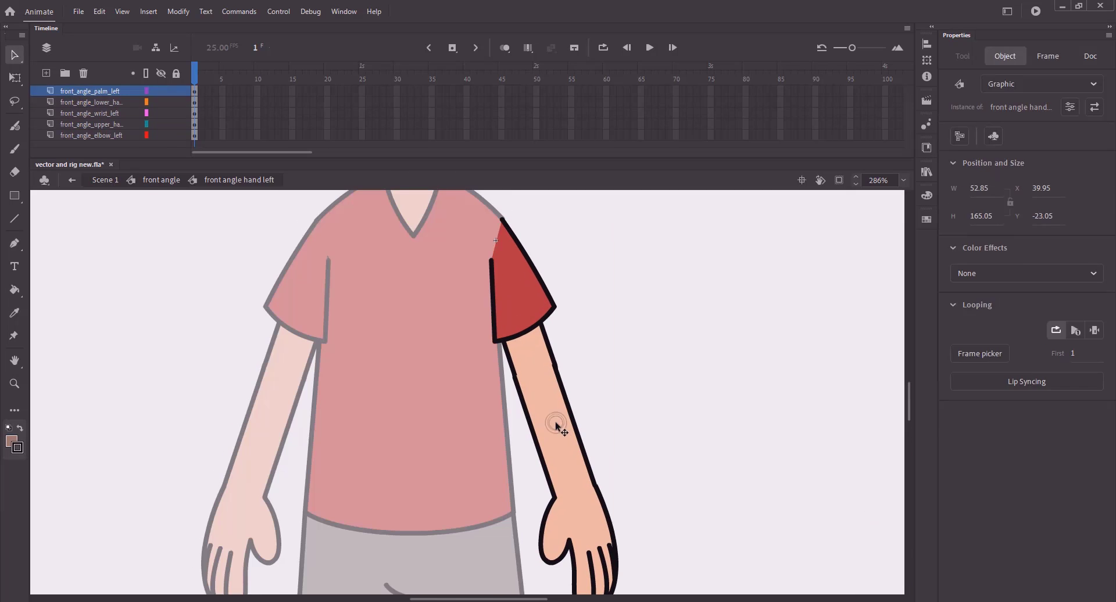
pyautogui.click(570, 491)
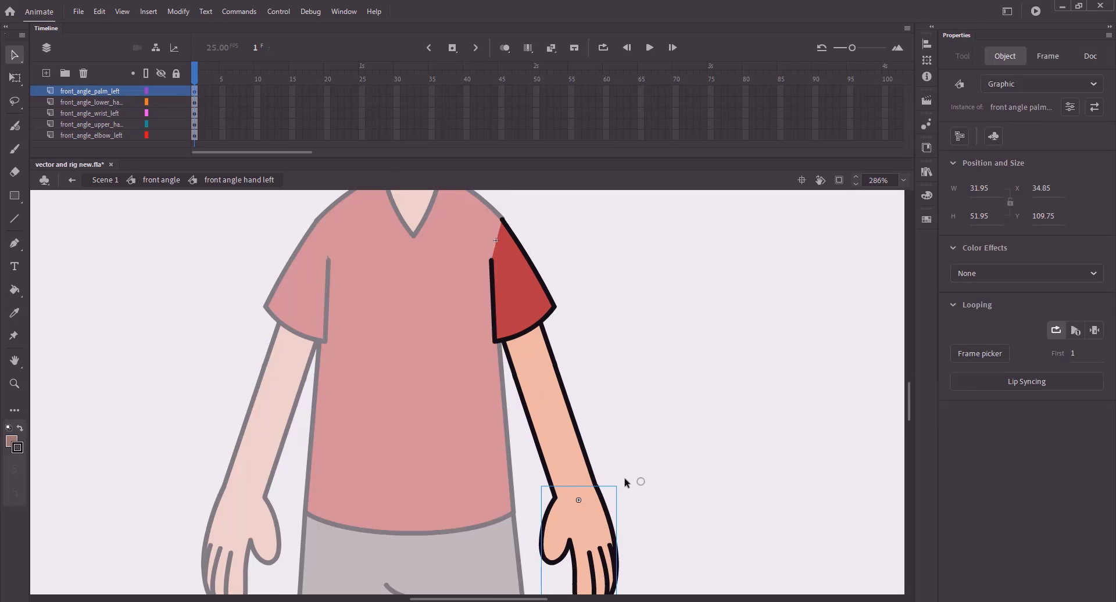
pyautogui.doubleClick(530, 361)
pyautogui.doubleClick(535, 366)
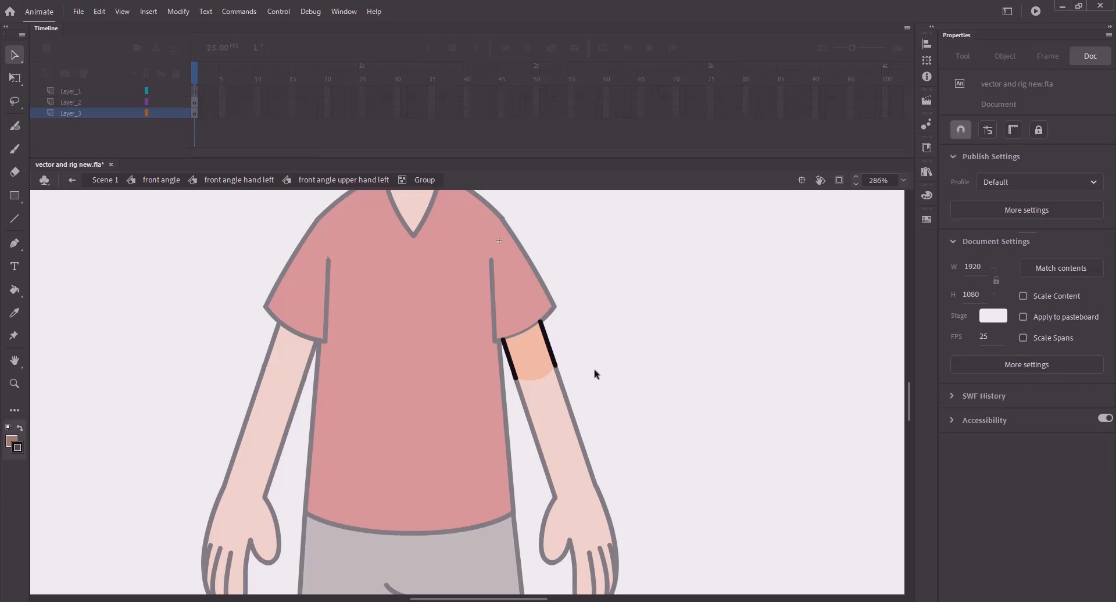
pyautogui.doubleClick(407, 235)
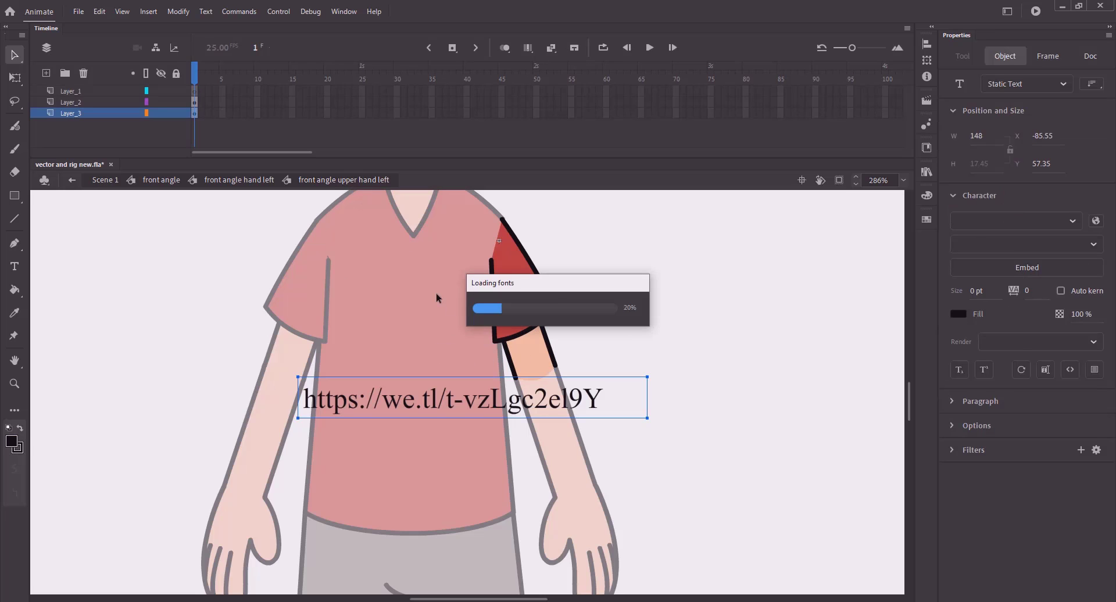
pyautogui.hotkey('ctrl', 'z')
pyautogui.click(523, 352)
pyautogui.click(440, 353)
# - Draw a shading line along the upper arm and return to the front angle character
pyautogui.press('z')
pyautogui.moveTo(442, 290); pyautogui.dragTo(601, 429)
pyautogui.press('n')
pyautogui.moveTo(497, 318); pyautogui.dragTo(544, 439)
pyautogui.press('v')
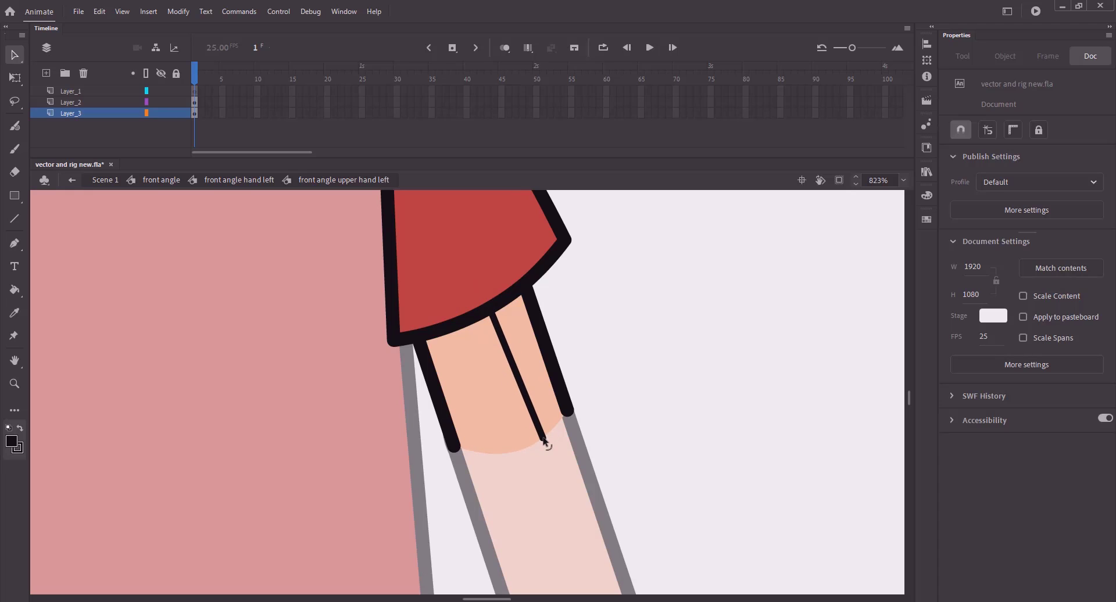
pyautogui.press('k')
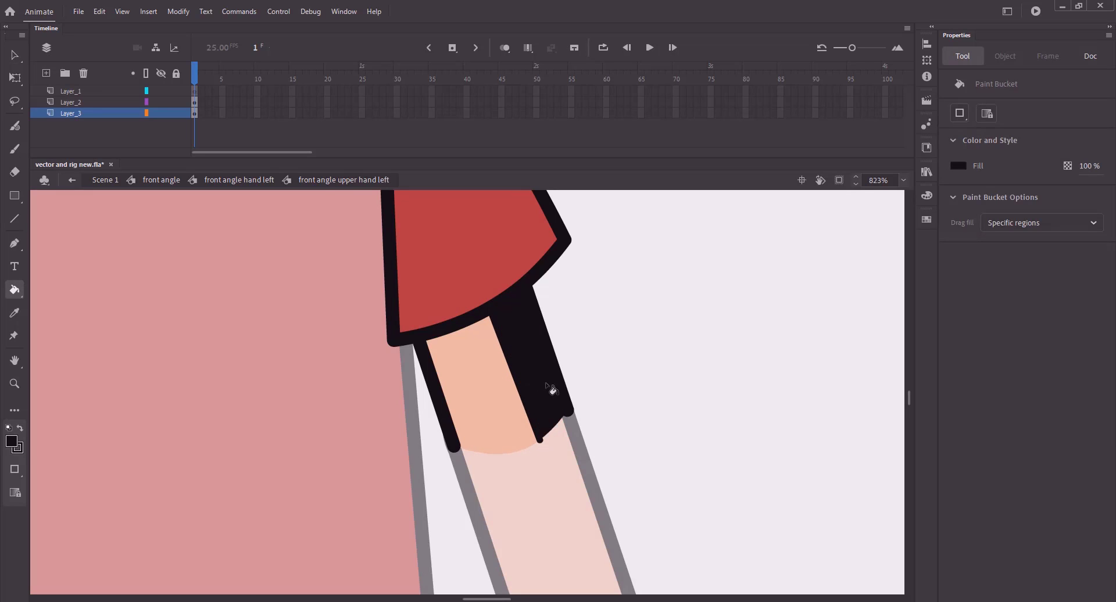
pyautogui.press('v')
pyautogui.press('k')
pyautogui.press('v')
pyautogui.hotkey('ctrl', '2')
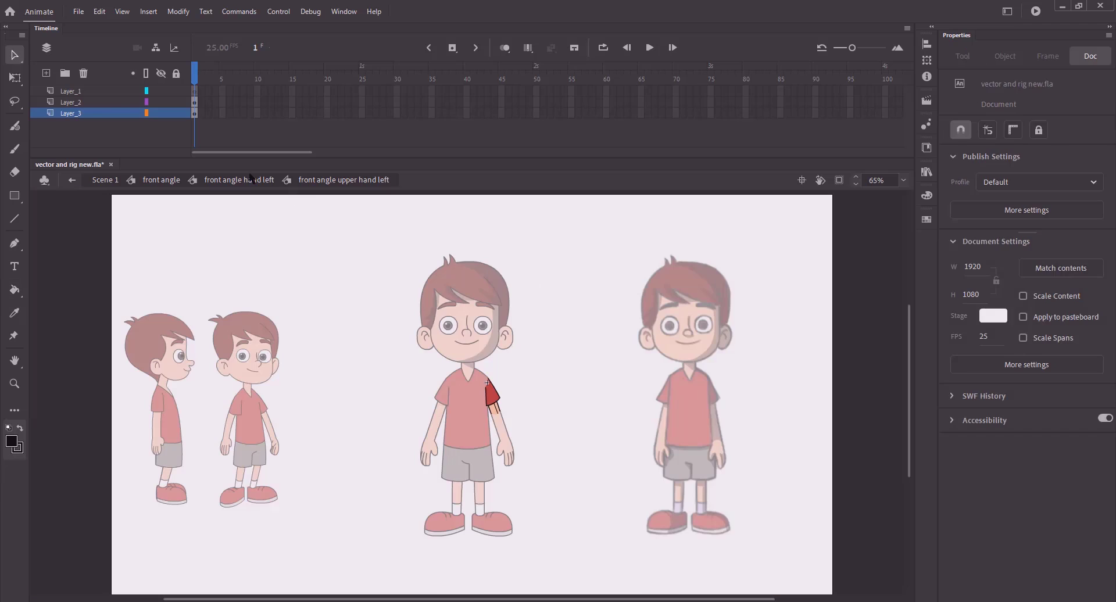
pyautogui.click(168, 182)
# - Sample the brown shadow colour, fill the upper arm's shadow strip, delete its dividing line, and save
pyautogui.press('k')
pyautogui.click(957, 166)
pyautogui.click(494, 342)
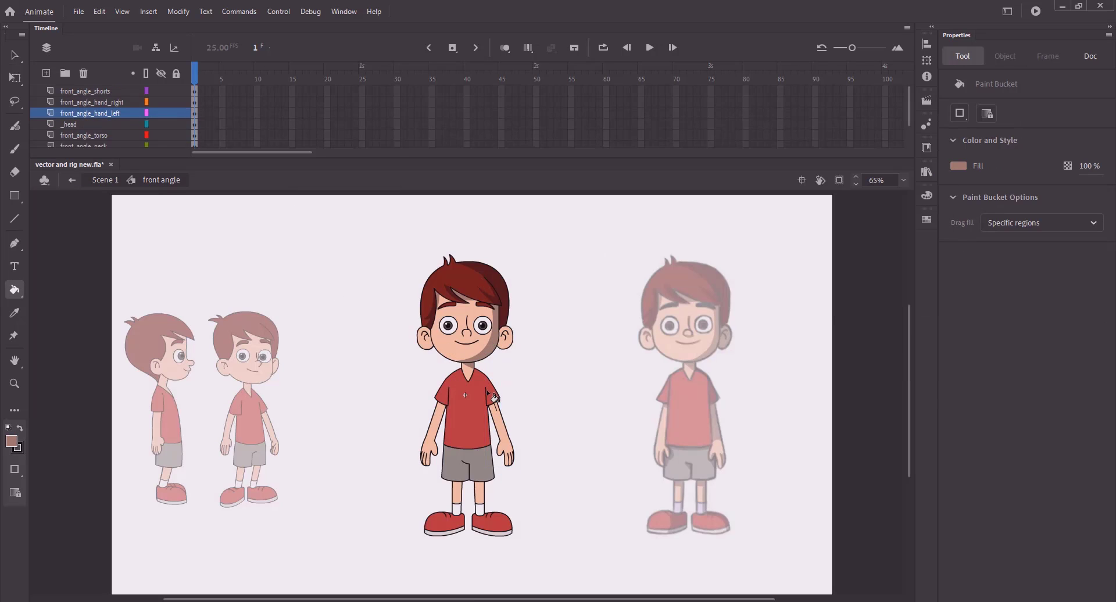
pyautogui.press('v')
pyautogui.doubleClick(496, 410)
pyautogui.doubleClick(495, 410)
pyautogui.press('k')
pyautogui.moveTo(518, 432); pyautogui.dragTo(478, 391)
pyautogui.click(461, 378)
pyautogui.press('v')
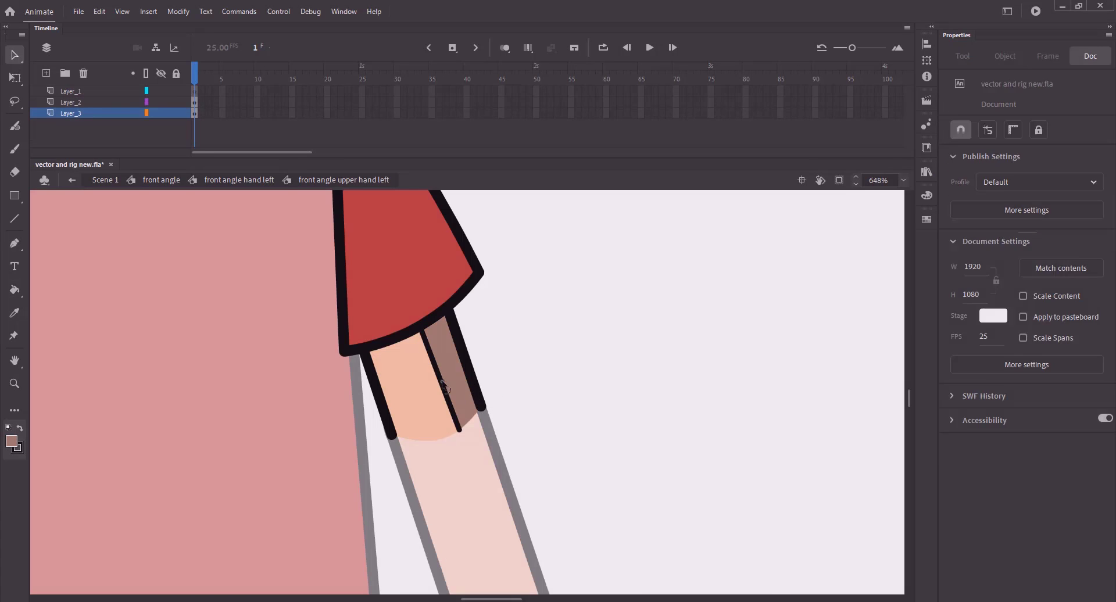
pyautogui.click(448, 402)
pyautogui.press('Delete')
pyautogui.hotkey('ctrl', '-')
pyautogui.hotkey('ctrl', 's')
# - Fill the forearm's shadow strip brown, delete its dividing line, and save
pyautogui.doubleClick(323, 340)
pyautogui.doubleClick(427, 411)
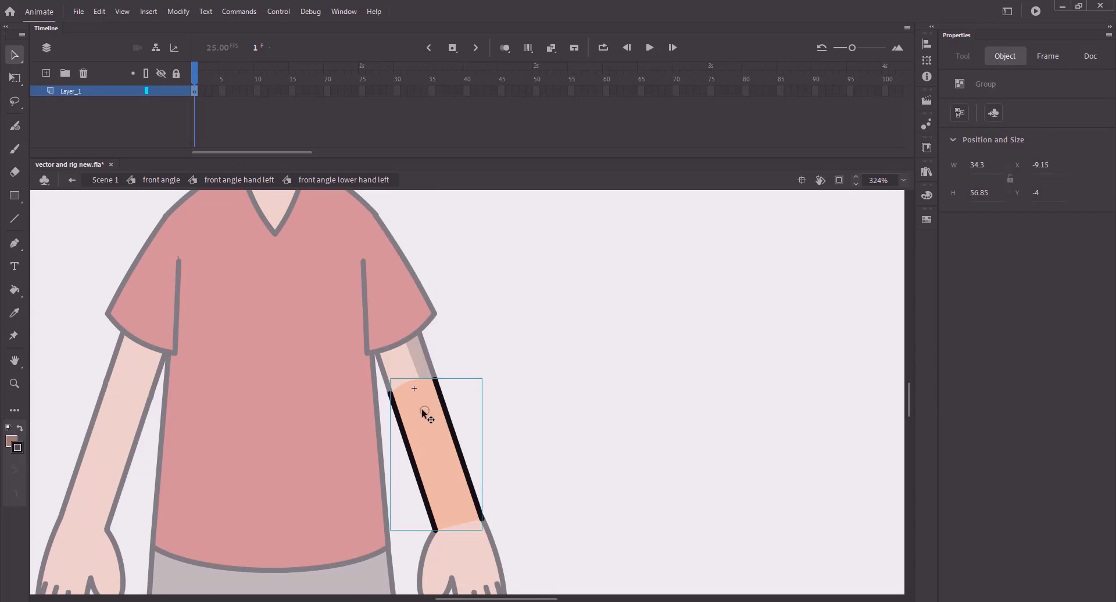
pyautogui.press('n')
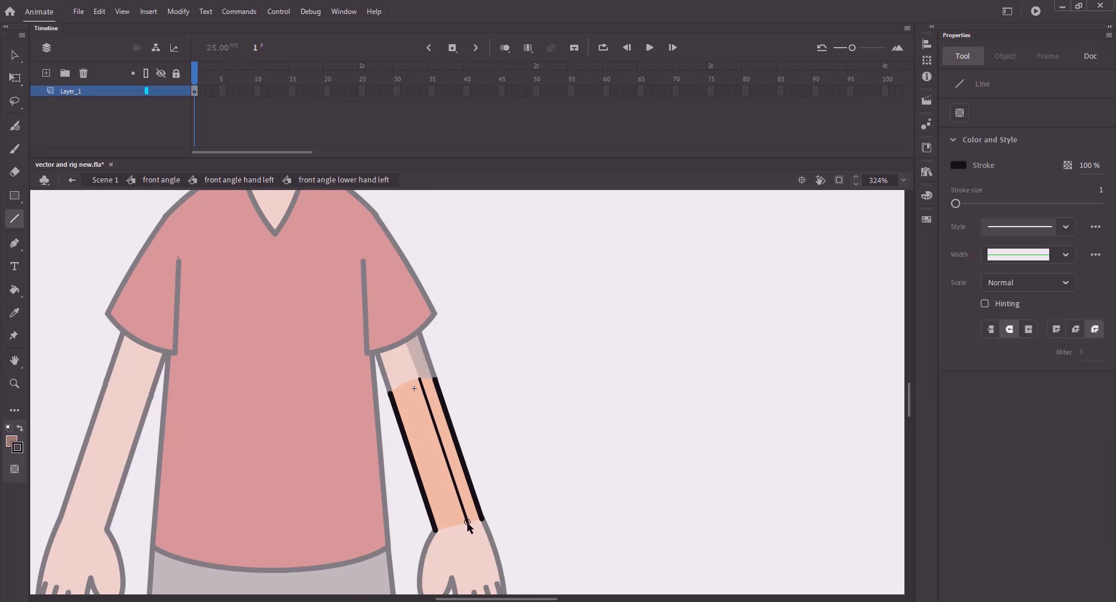
pyautogui.press('k')
pyautogui.click(451, 453)
pyautogui.press('v')
pyautogui.click(437, 429)
pyautogui.press('Delete')
pyautogui.hotkey('ctrl', 's')
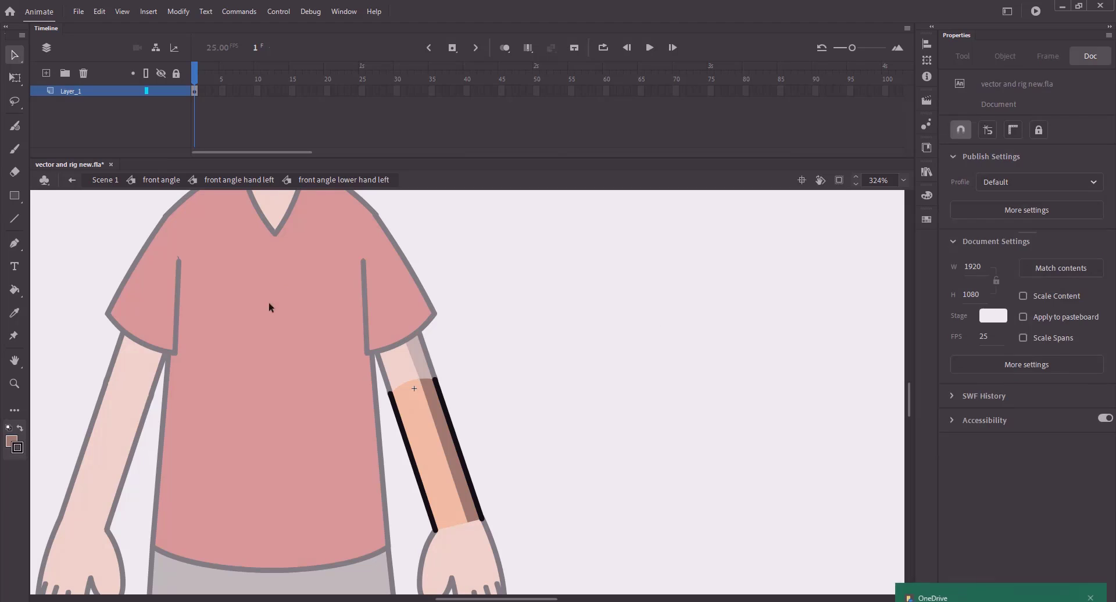
pyautogui.hotkey('ctrl', 's')
# - Return to the front angle hand left symbol and bring the left hand into view
pyautogui.click(1090, 535)
pyautogui.doubleClick(264, 273)
pyautogui.click(263, 273)
pyautogui.moveTo(362, 385); pyautogui.dragTo(291, 259)
# - Fill the left palm's shadow strip brown, delete its dividing line, and save
pyautogui.click(399, 416)
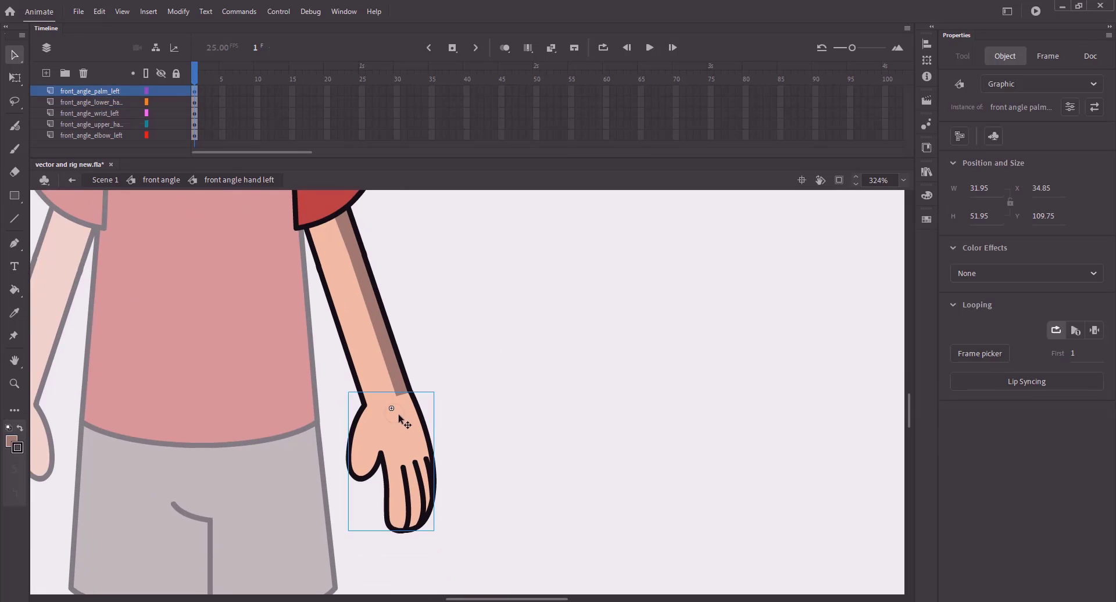
pyautogui.doubleClick(410, 447)
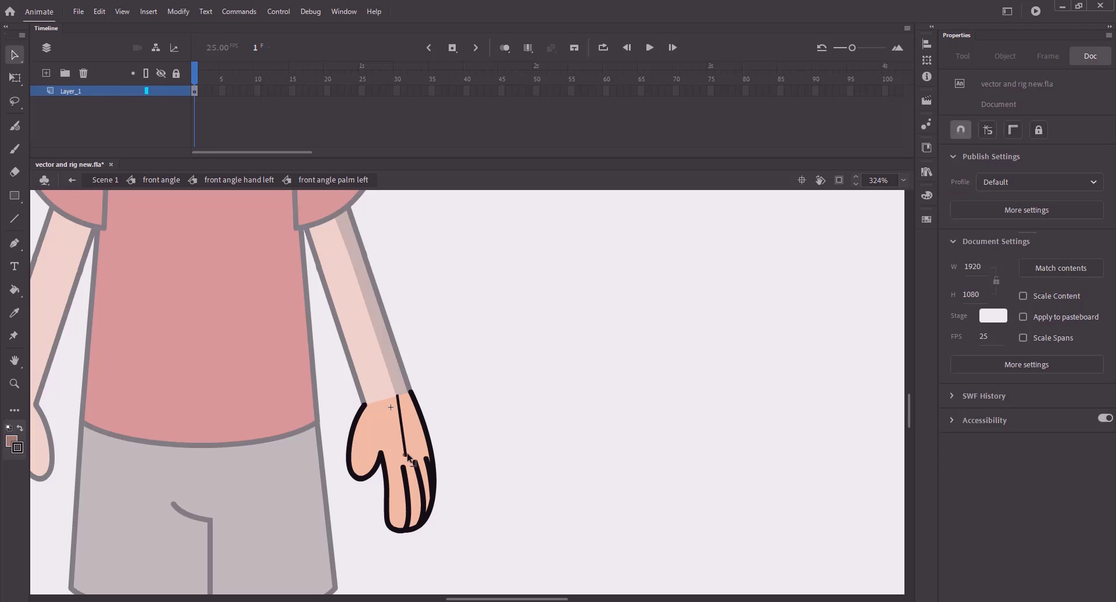
pyautogui.press('k')
pyautogui.click(423, 443)
pyautogui.press('v')
pyautogui.click(398, 400)
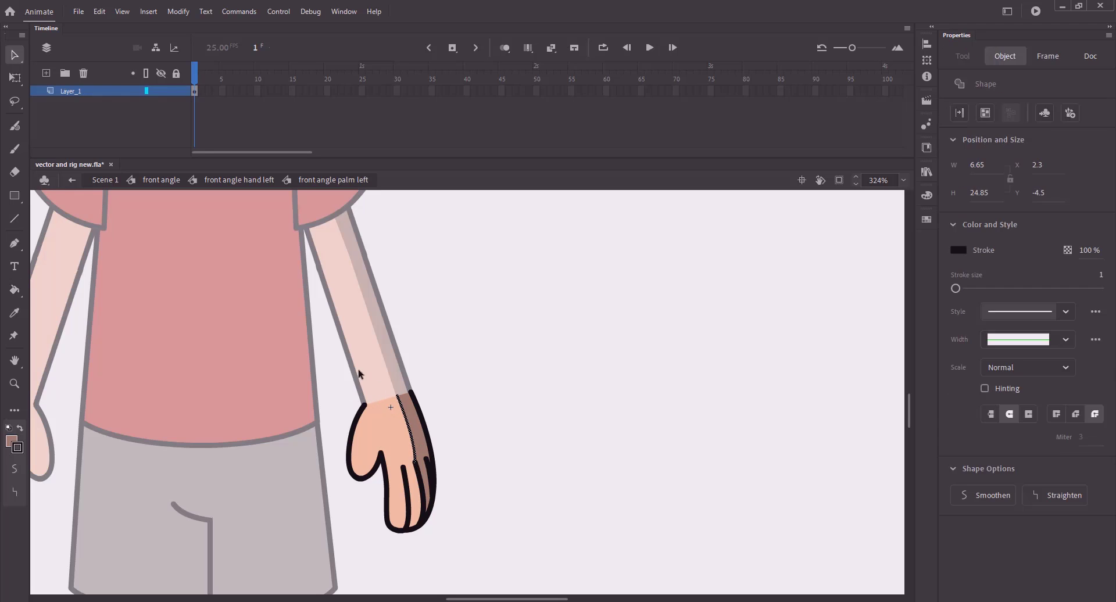
pyautogui.press('Delete')
pyautogui.doubleClick(292, 303)
pyautogui.click(291, 303)
pyautogui.hotkey('ctrl', 's')
pyautogui.scroll(-1, 372, 378)
pyautogui.scroll(5, 441, 388)
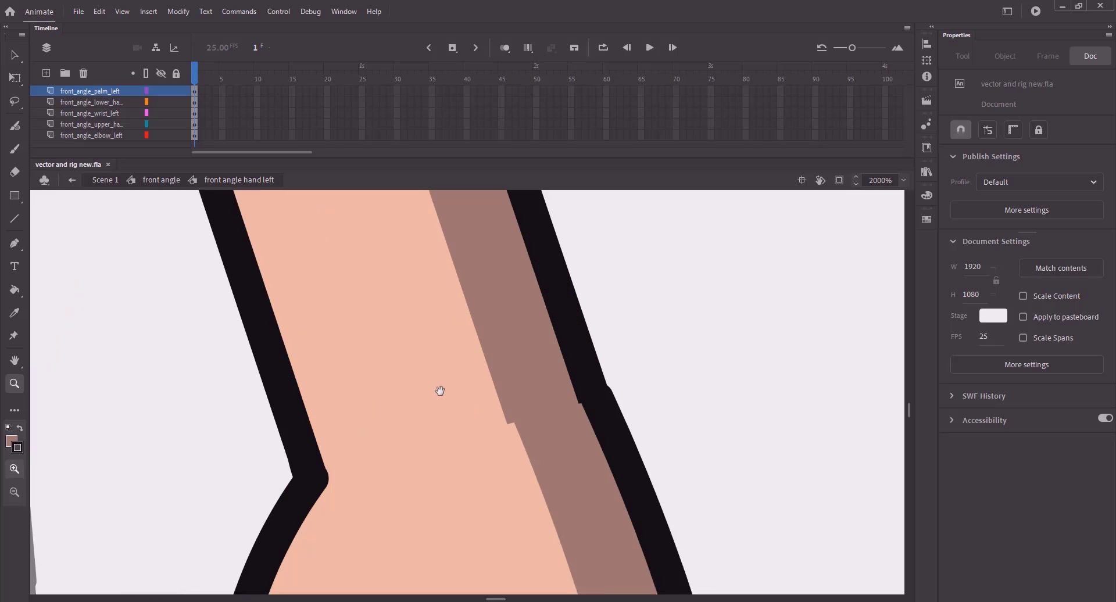
# - Bend the palm's top edge down to meet the forearm, tweak its outline, and save
pyautogui.click(526, 412)
pyautogui.press('Left')
pyautogui.doubleClick(304, 408)
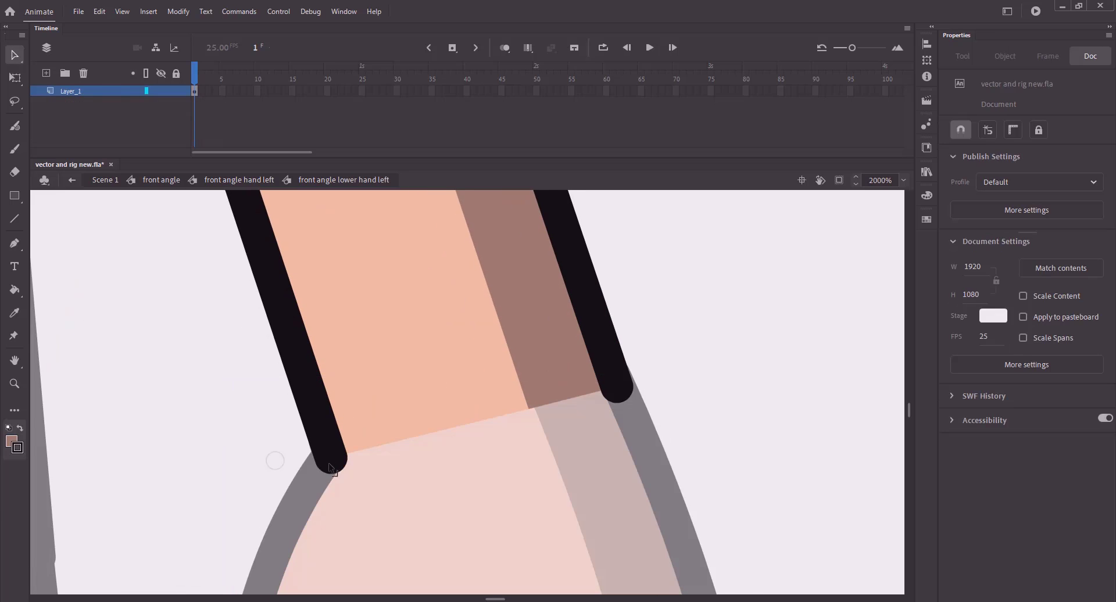
pyautogui.click(304, 411)
pyautogui.doubleClick(266, 408)
pyautogui.doubleClick(584, 453)
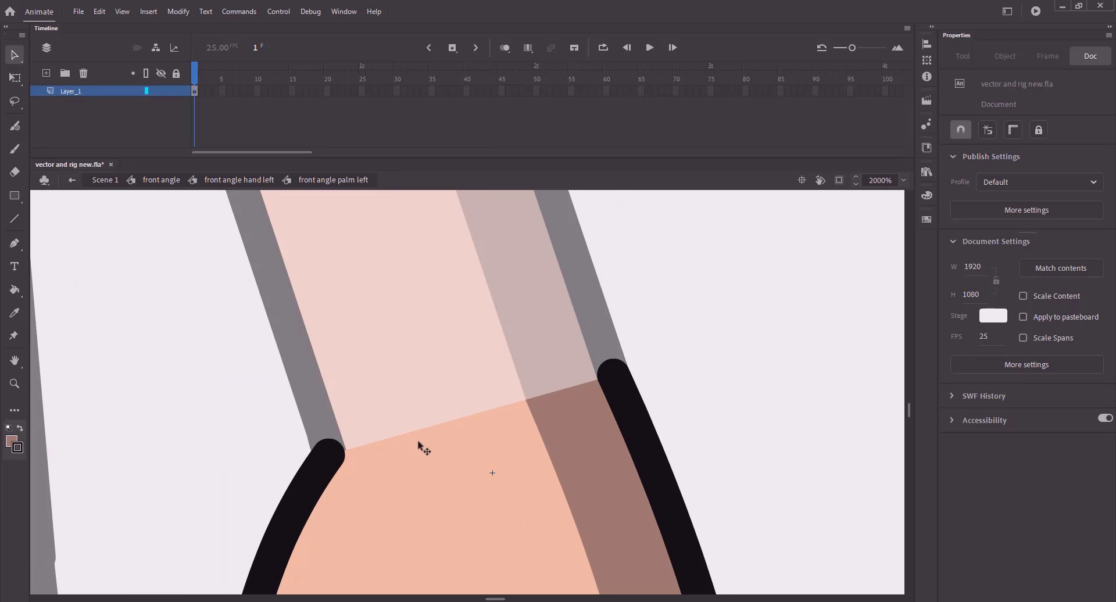
pyautogui.moveTo(417, 431); pyautogui.dragTo(419, 442)
pyautogui.press('a')
pyautogui.click(325, 453)
pyautogui.moveTo(326, 457); pyautogui.dragTo(328, 457)
pyautogui.doubleClick(173, 308)
pyautogui.hotkey('ctrl', 's')
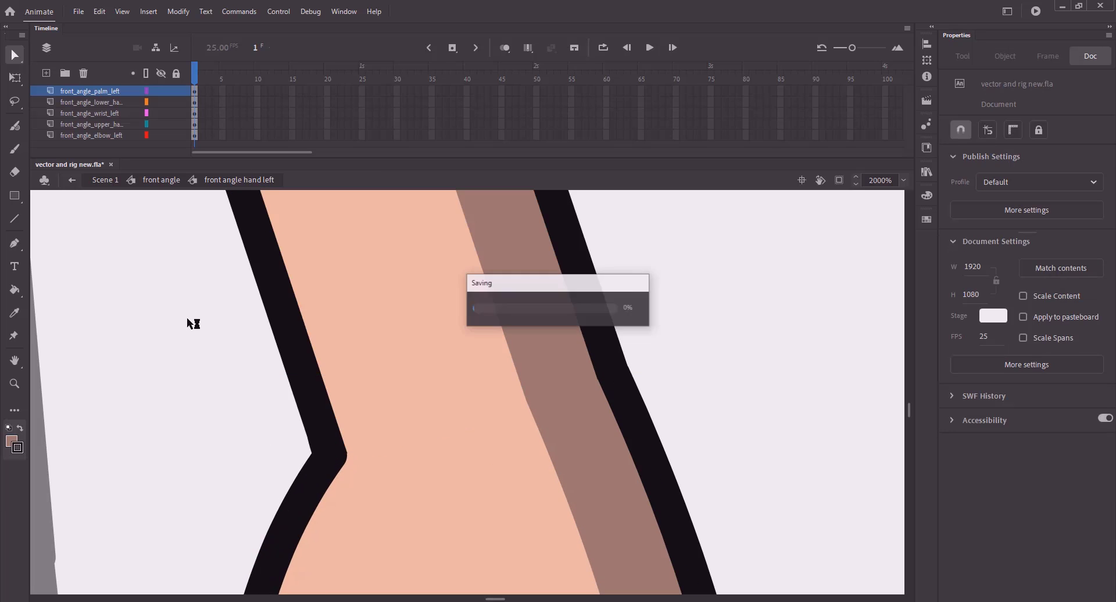
# - Zoom in on the left palm and enter the palm symbol again
pyautogui.hotkey('ctrl', '2')
pyautogui.press('z')
pyautogui.moveTo(477, 428); pyautogui.dragTo(535, 473)
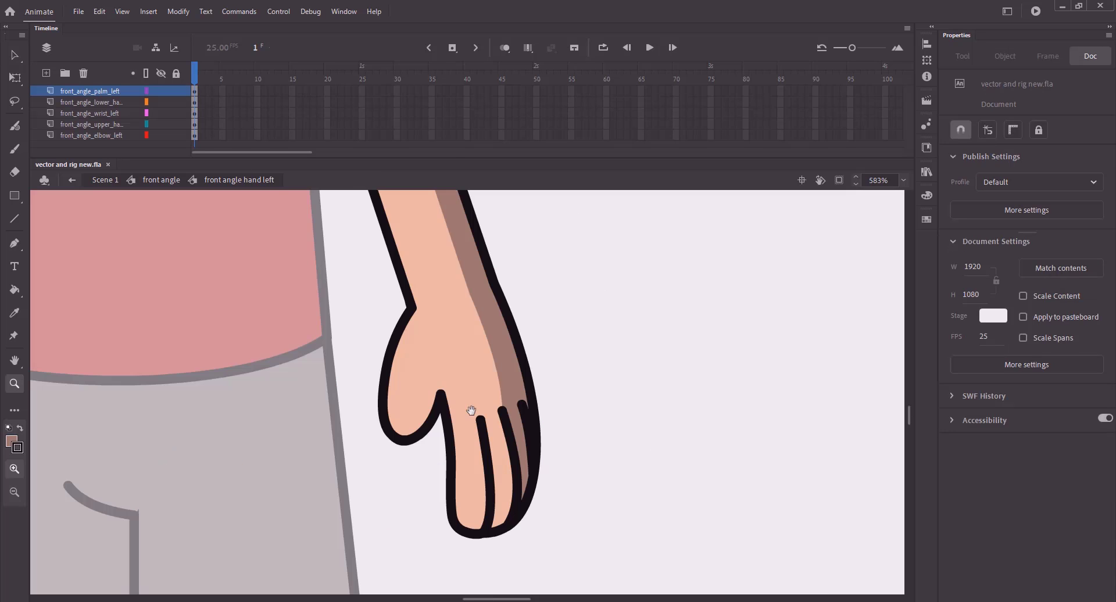
pyautogui.press('v')
pyautogui.doubleClick(470, 406)
pyautogui.click(465, 390)
pyautogui.press('n')
pyautogui.press('v')
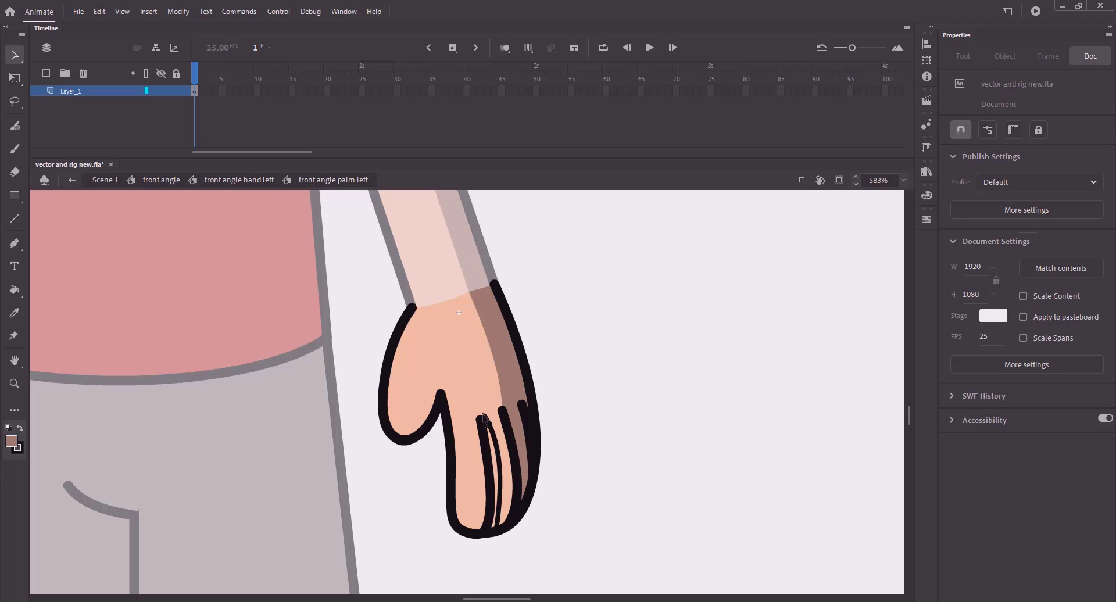
# - Fill the finger area beside the curve brown, delete the curve line, and save
pyautogui.press('k')
pyautogui.click(494, 457)
pyautogui.press('v')
pyautogui.click(504, 454)
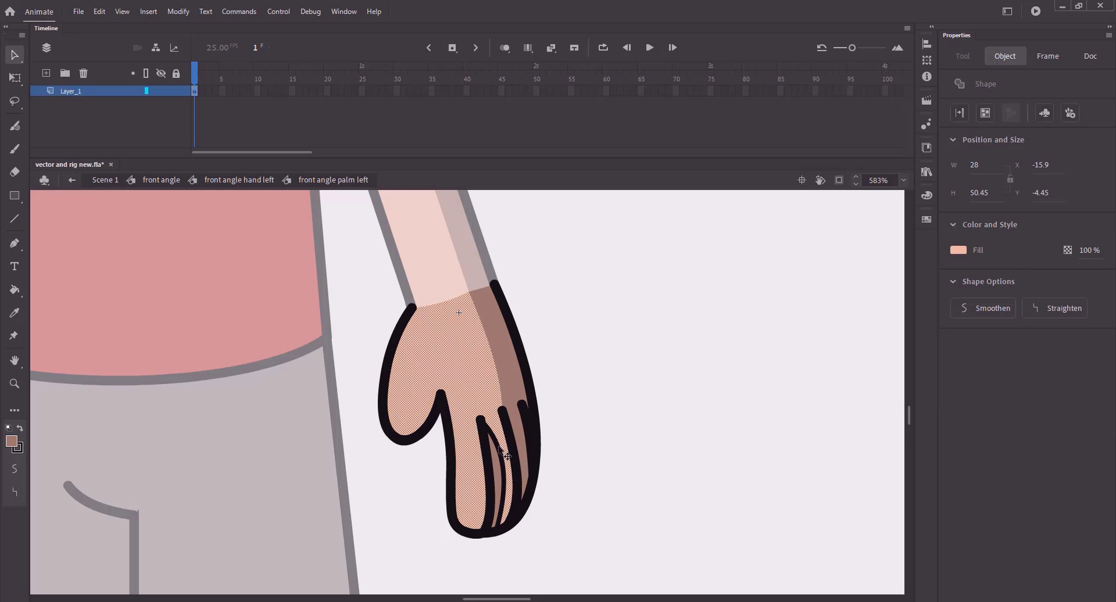
pyautogui.click(500, 452)
pyautogui.press('Delete')
pyautogui.hotkey('ctrl', 's')
pyautogui.hotkey('ctrl', '2')
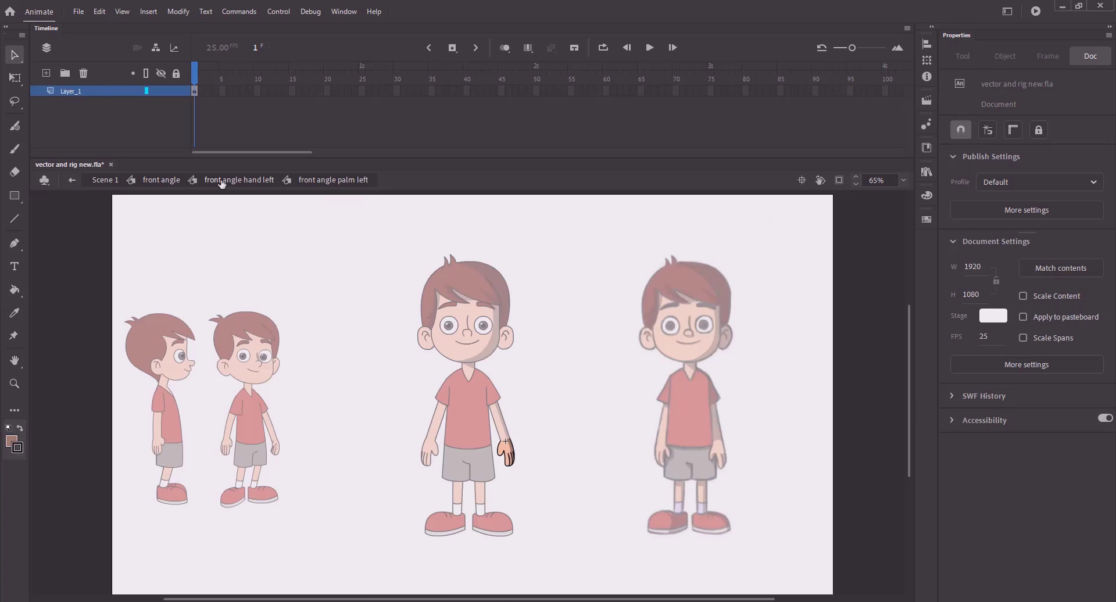
pyautogui.click(221, 181)
pyautogui.click(153, 183)
pyautogui.hotkey('ctrl', 's')
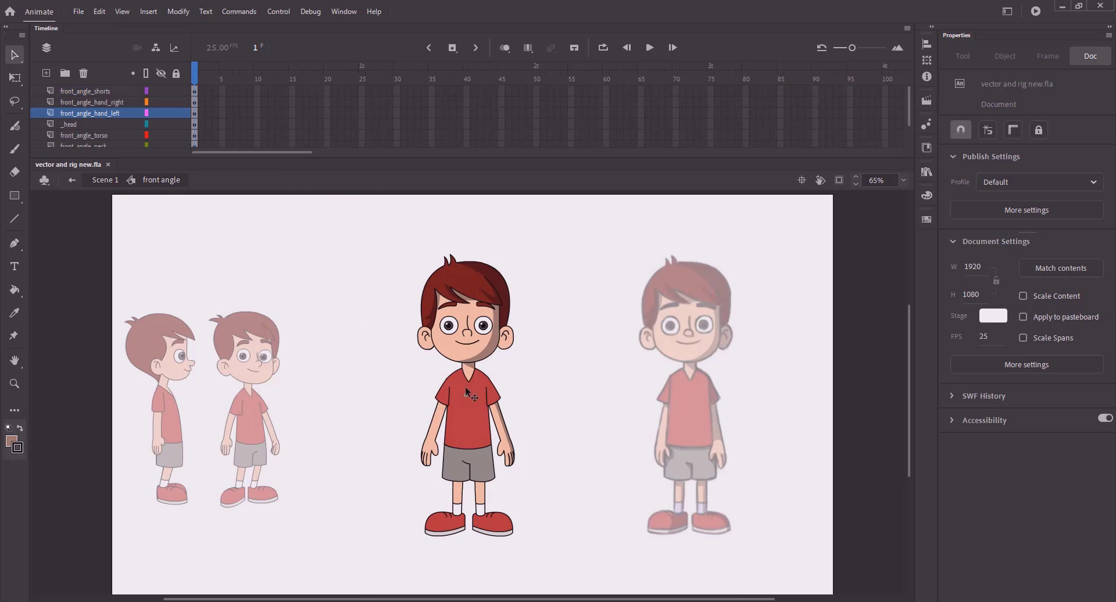
# - On the upper arm, stretch a line under the sleeve, fill above it brown, delete the line, and save
pyautogui.scroll(5, 490, 406)
pyautogui.doubleClick(386, 382)
pyautogui.doubleClick(375, 376)
pyautogui.press('n')
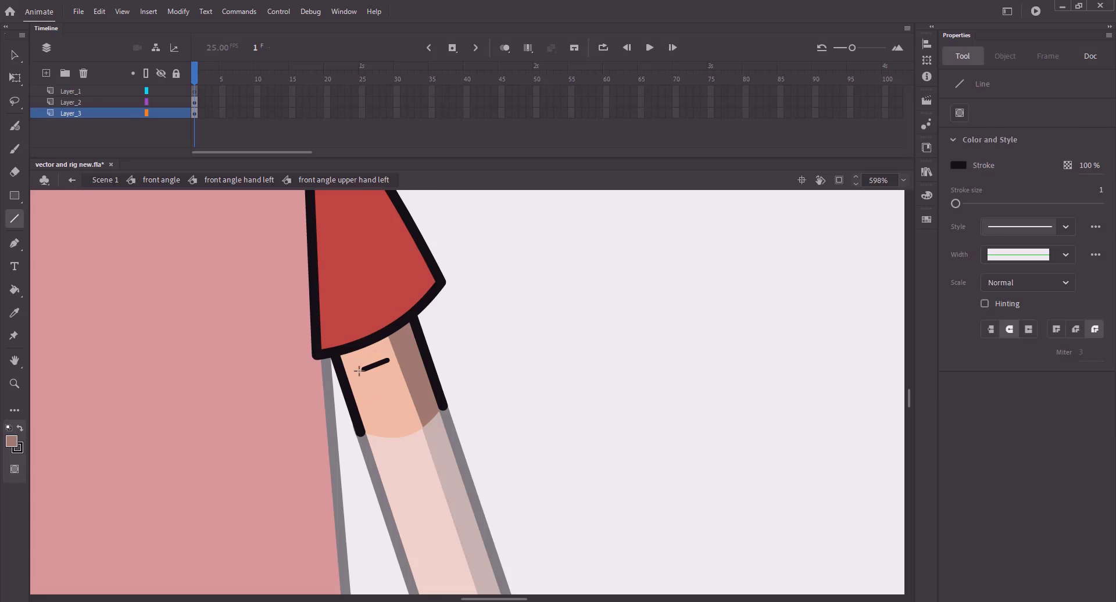
pyautogui.press('v')
pyautogui.moveTo(358, 370)
pyautogui.mouseDown()
pyautogui.moveTo(348, 368)
pyautogui.moveTo(377, 364)
pyautogui.mouseUp()
pyautogui.press('k')
pyautogui.click(372, 359)
pyautogui.press('v')
pyautogui.click(376, 367)
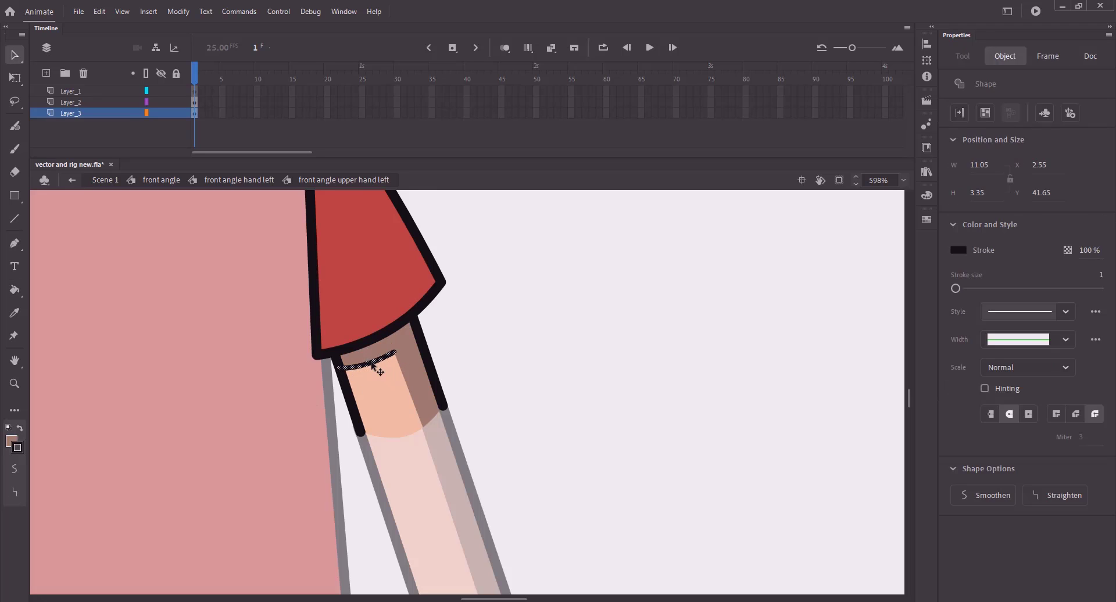
pyautogui.press('Delete')
pyautogui.hotkey('ctrl', '2')
pyautogui.hotkey('ctrl', 's')
# - Break the left sleeve apart into an editable shape, undoing a trial brown fill on it
pyautogui.press('z')
pyautogui.moveTo(552, 435)
pyautogui.mouseDown()
pyautogui.moveTo(426, 357)
pyautogui.moveTo(465, 326)
pyautogui.moveTo(459, 307)
pyautogui.mouseUp()
pyautogui.press('v')
pyautogui.doubleClick(480, 385)
pyautogui.doubleClick(212, 200)
pyautogui.hotkey('ctrl', 'b')
pyautogui.click(402, 368)
pyautogui.press('n')
pyautogui.press('v')
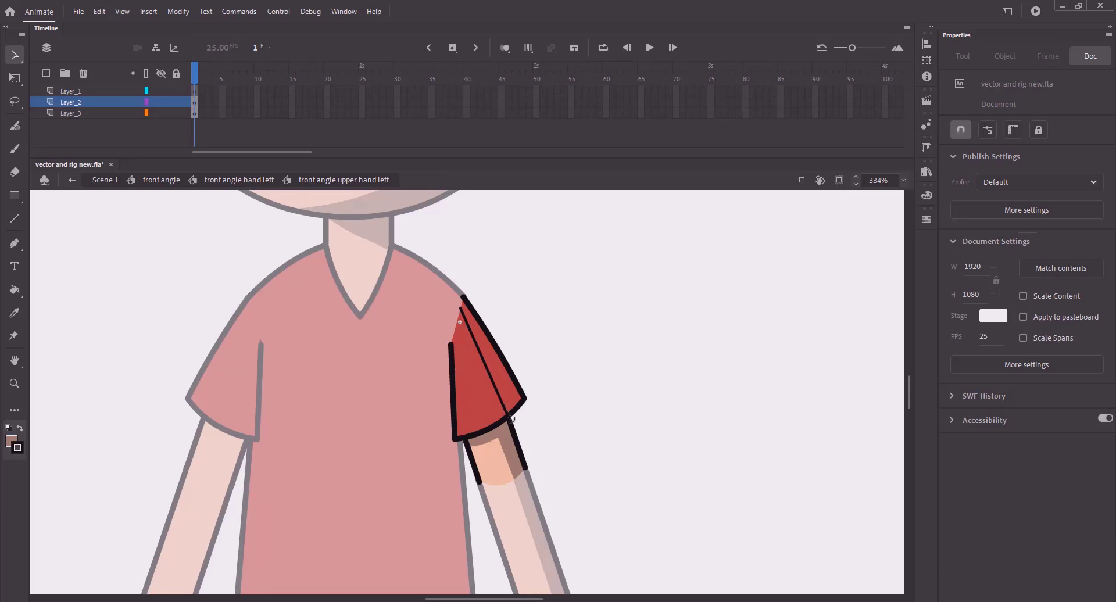
pyautogui.press('k')
pyautogui.click(505, 383)
pyautogui.hotkey('ctrl', 'z')
pyautogui.press('v')
pyautogui.hotkey('ctrl', '2')
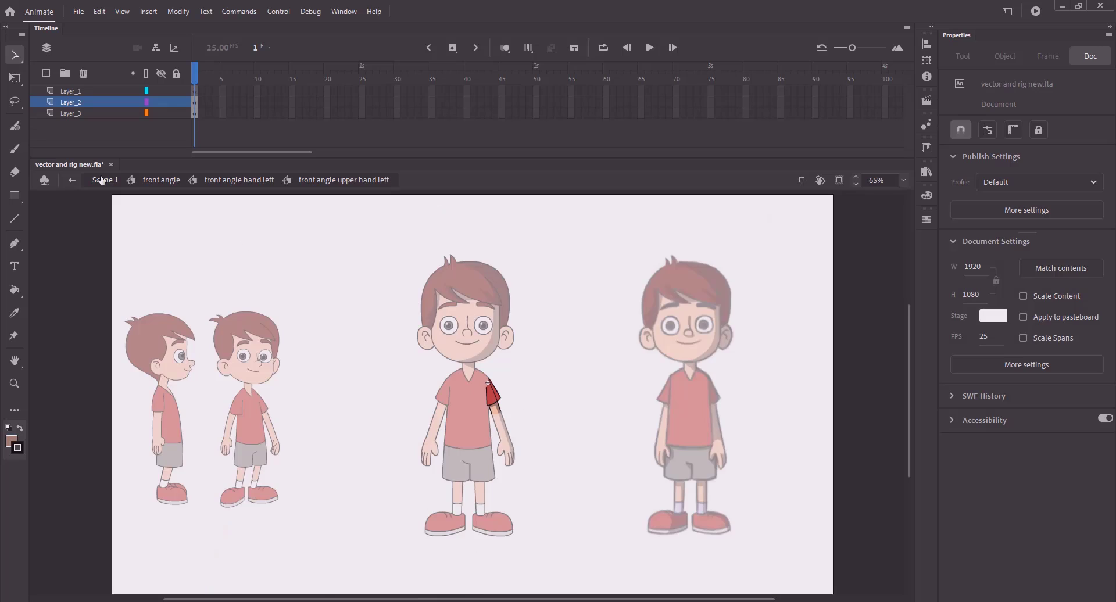
# - Sample the dark red from the reference drawing as the fill colour and zoom in on the shirt
pyautogui.click(105, 180)
pyautogui.press('k')
pyautogui.click(959, 165)
pyautogui.click(716, 398)
pyautogui.press('z')
pyautogui.moveTo(464, 360); pyautogui.dragTo(558, 451)
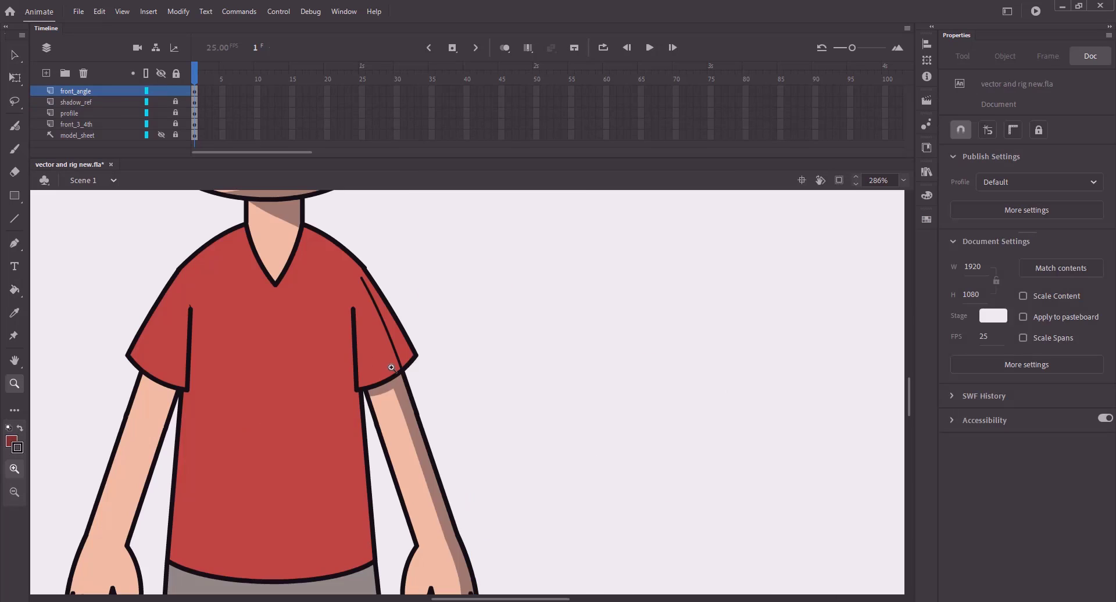
pyautogui.press('v')
pyautogui.click(525, 419)
pyautogui.moveTo(377, 325); pyautogui.dragTo(541, 413)
pyautogui.hotkey('ctrl', 'z')
# - Navigate through the character's symbols into the torso for editing
pyautogui.doubleClick(511, 398)
pyautogui.doubleClick(515, 399)
pyautogui.click(517, 398)
pyautogui.click(161, 180)
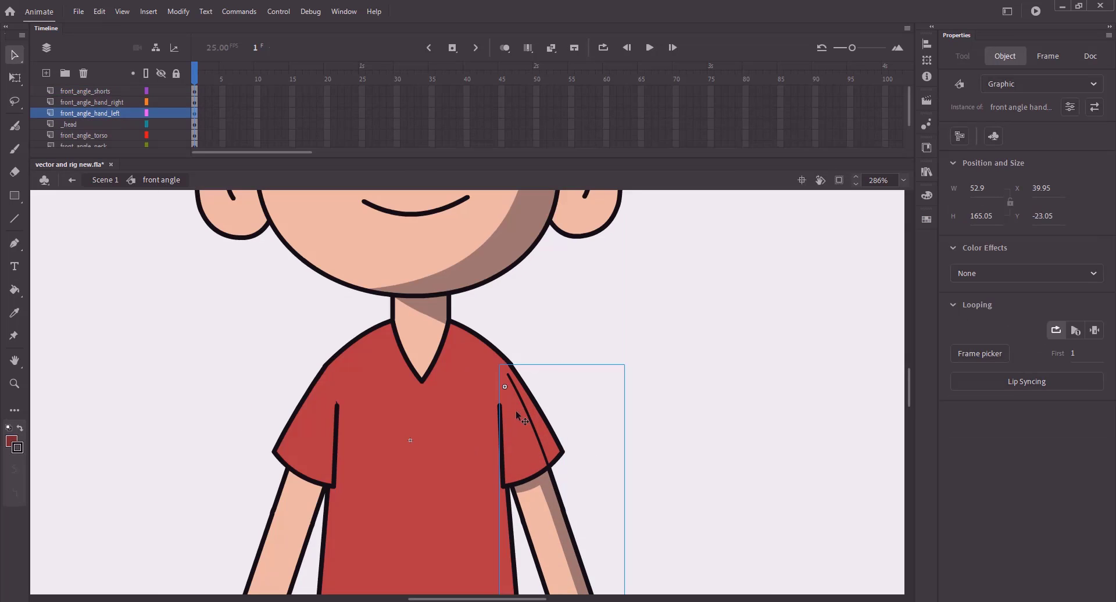
pyautogui.click(512, 411)
pyautogui.doubleClick(511, 409)
pyautogui.doubleClick(522, 413)
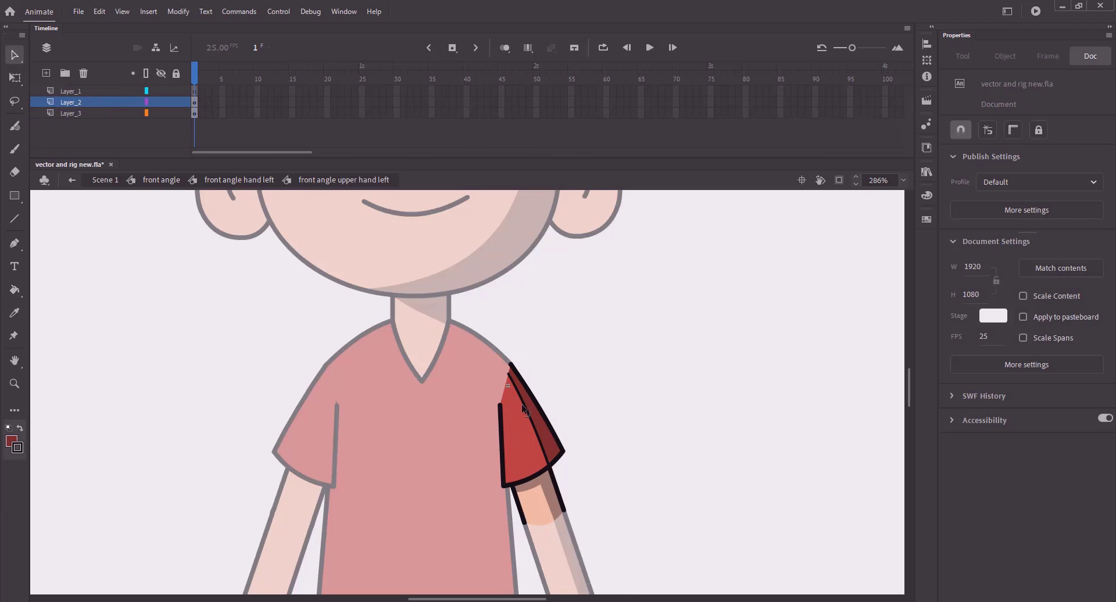
pyautogui.click(161, 180)
pyautogui.doubleClick(437, 374)
# - Draw and bend the left shoulder shadow line in the torso, then save
pyautogui.press('n')
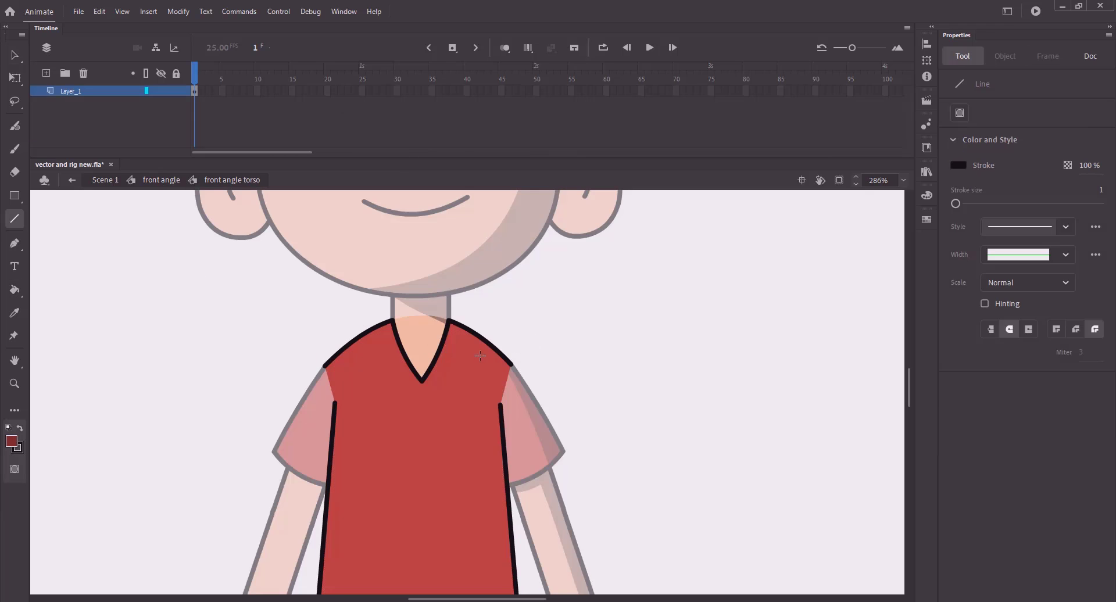
pyautogui.press('v')
pyautogui.moveTo(462, 349)
pyautogui.mouseDown()
pyautogui.moveTo(488, 360)
pyautogui.moveTo(449, 328)
pyautogui.moveTo(555, 416)
pyautogui.mouseUp()
pyautogui.hotkey('ctrl', 's')
pyautogui.press('z')
pyautogui.press('v')
pyautogui.moveTo(465, 361); pyautogui.dragTo(461, 368)
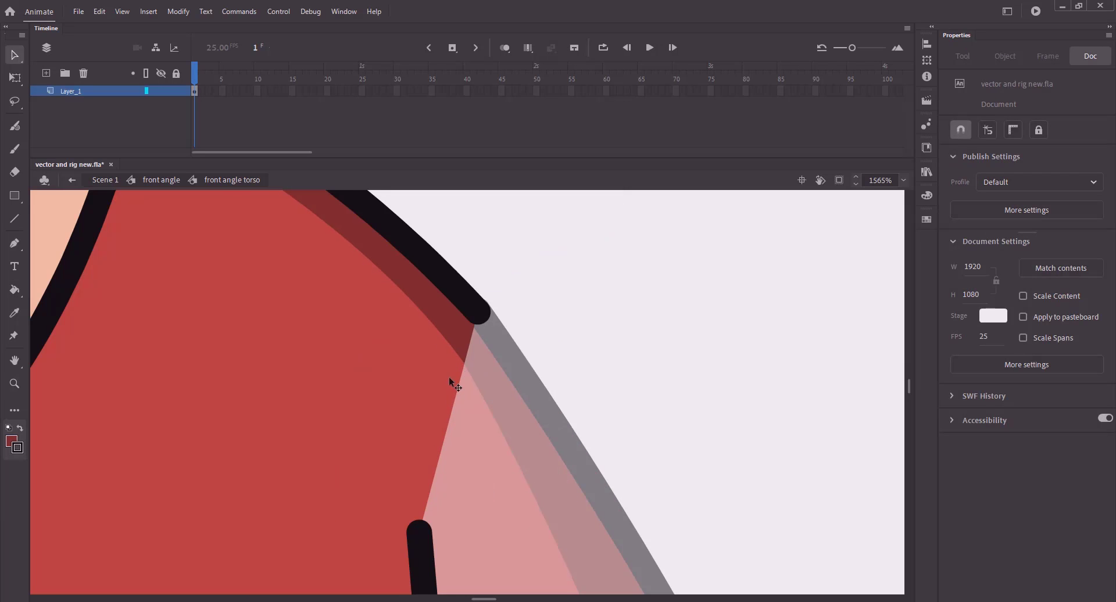
pyautogui.hotkey('ctrl', '2')
pyautogui.click(155, 181)
pyautogui.hotkey('ctrl', 's')
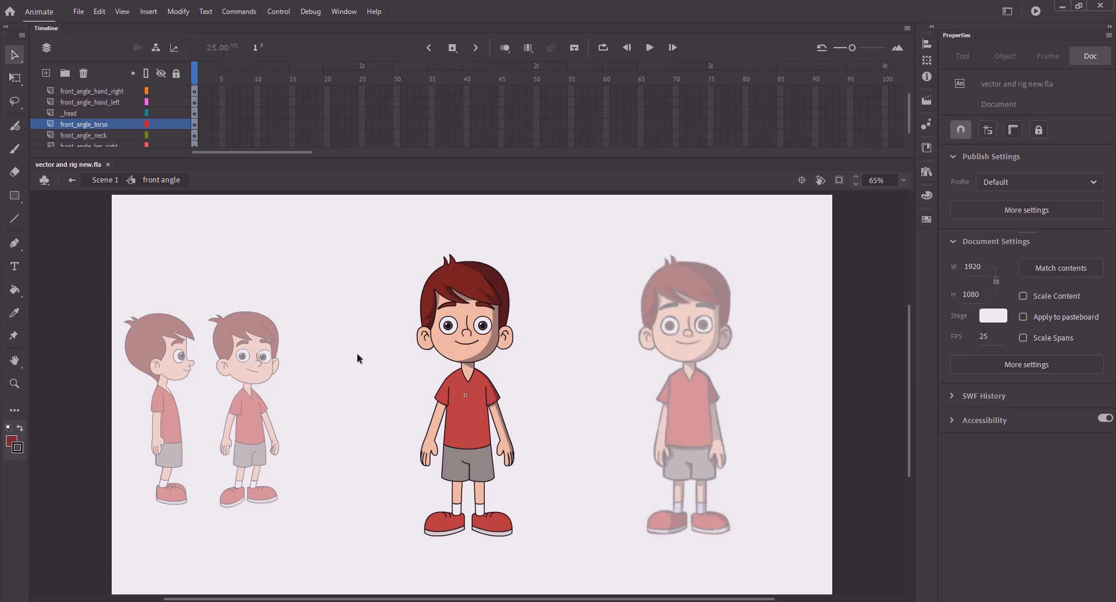
# - Open the right leg symbol and zoom in on its shorts
pyautogui.press('z')
pyautogui.click(106, 180)
pyautogui.click(346, 339)
pyautogui.hotkey('ctrl', '2')
pyautogui.press('v')
pyautogui.click(384, 387)
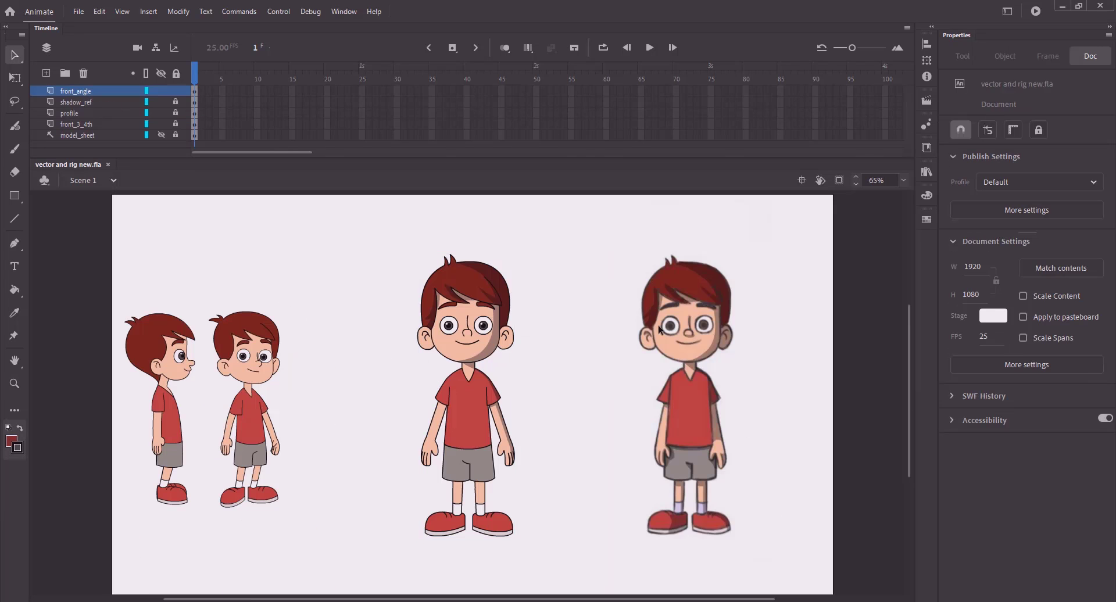
pyautogui.press('k')
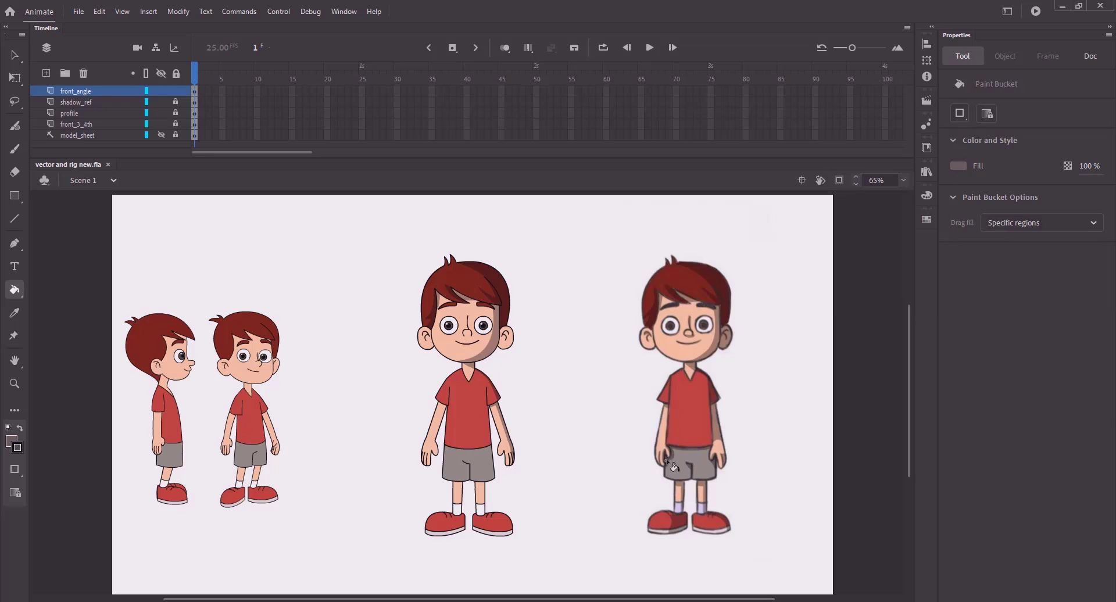
pyautogui.press('v')
pyautogui.doubleClick(458, 462)
pyautogui.doubleClick(458, 463)
pyautogui.click(458, 463)
pyautogui.press('z')
pyautogui.moveTo(415, 421); pyautogui.dragTo(522, 483)
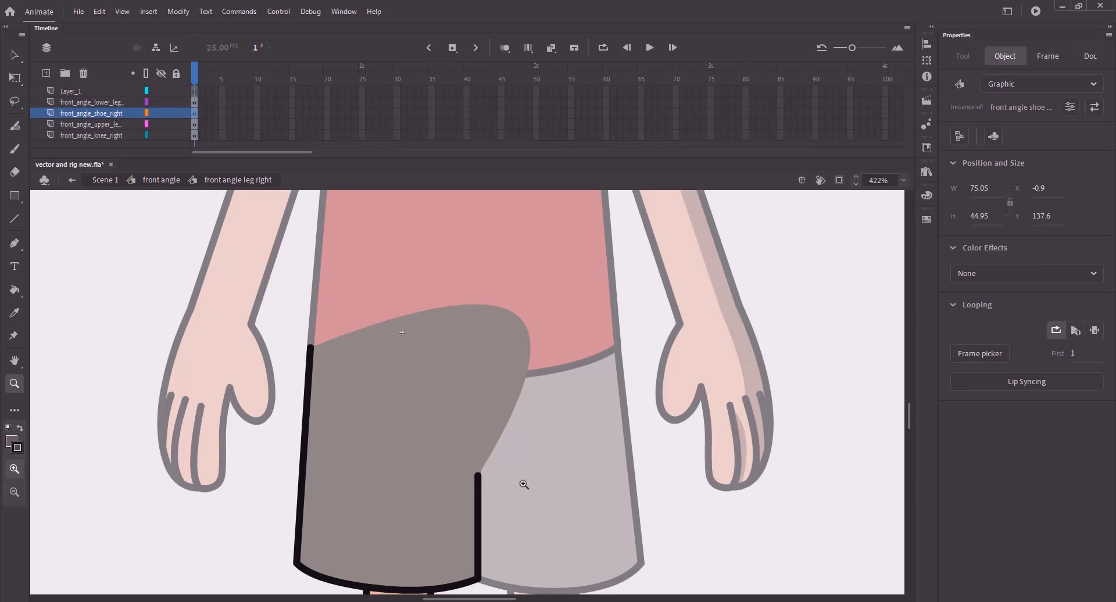
# - Draw a line across the top of the shorts, bend it into a curve, and enter the right upper leg symbol
pyautogui.press('n')
pyautogui.moveTo(312, 377); pyautogui.dragTo(530, 394)
pyautogui.press('v')
pyautogui.moveTo(443, 388); pyautogui.dragTo(439, 399)
pyautogui.click(440, 400)
pyautogui.click(444, 428)
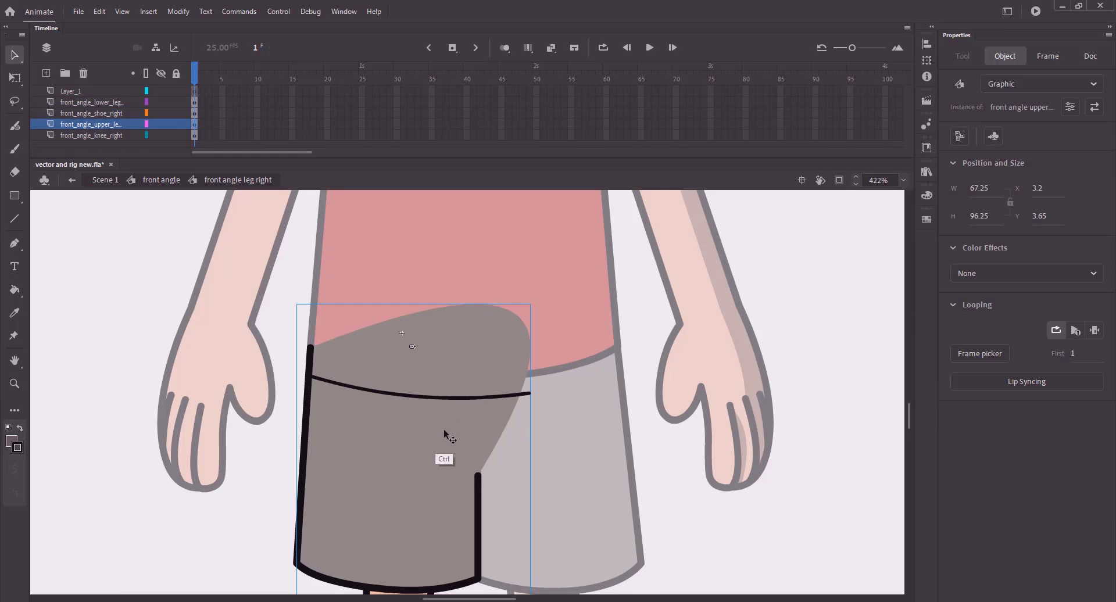
pyautogui.hotkey('ctrl', 'z')
pyautogui.click(459, 416)
pyautogui.doubleClick(448, 417)
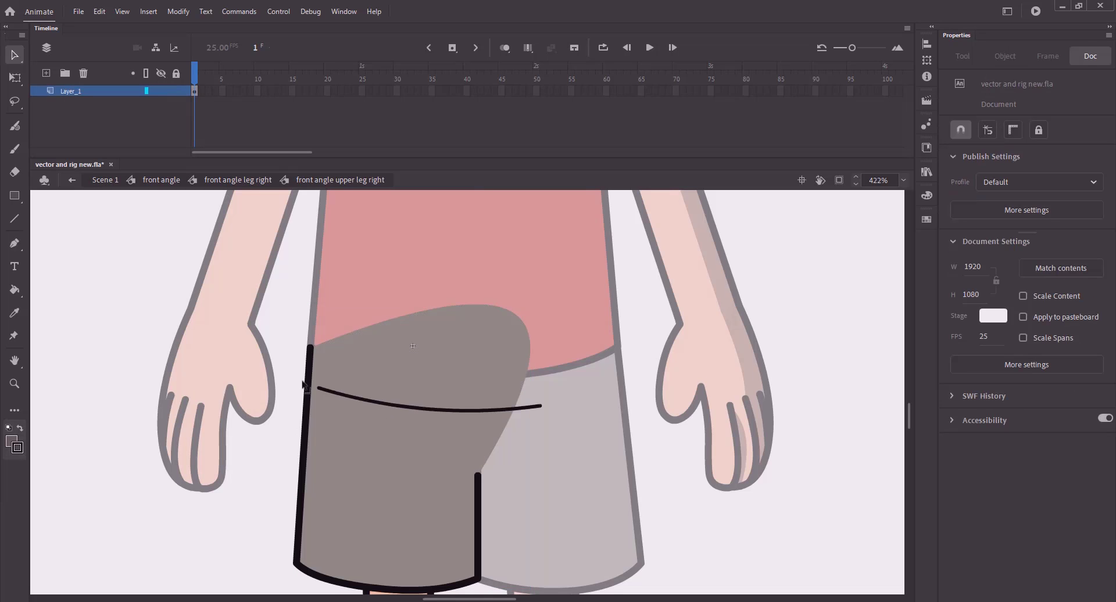
# - Snap the curve to the shorts edge, fill above it darker, and delete the helper curve
pyautogui.moveTo(524, 393); pyautogui.dragTo(521, 394)
pyautogui.press('k')
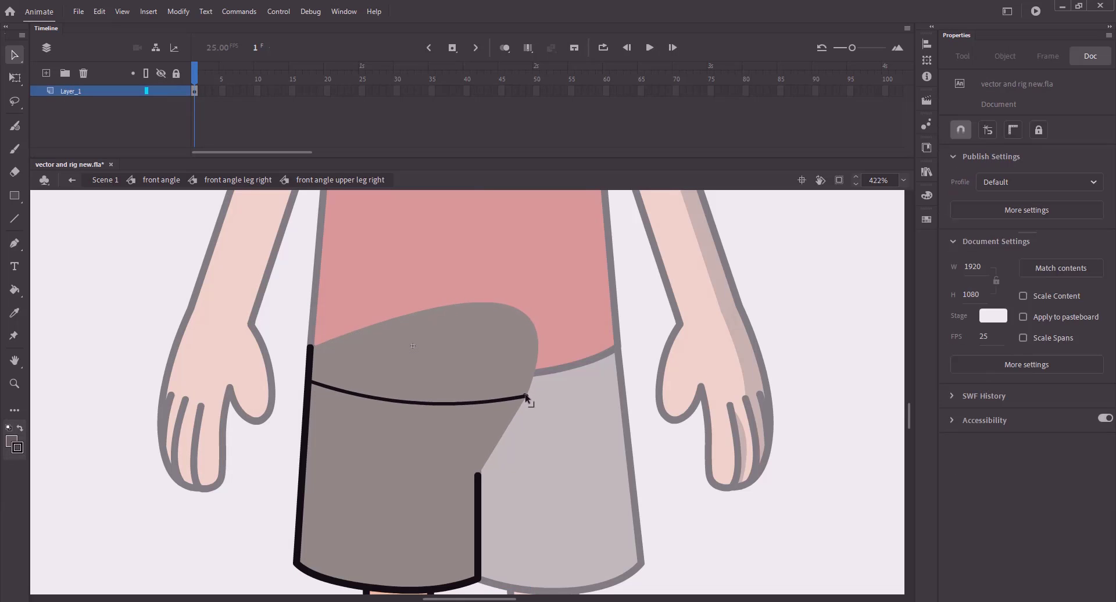
pyautogui.click(456, 384)
pyautogui.press('v')
pyautogui.click(455, 402)
pyautogui.press('Delete')
pyautogui.click(228, 180)
pyautogui.click(552, 403)
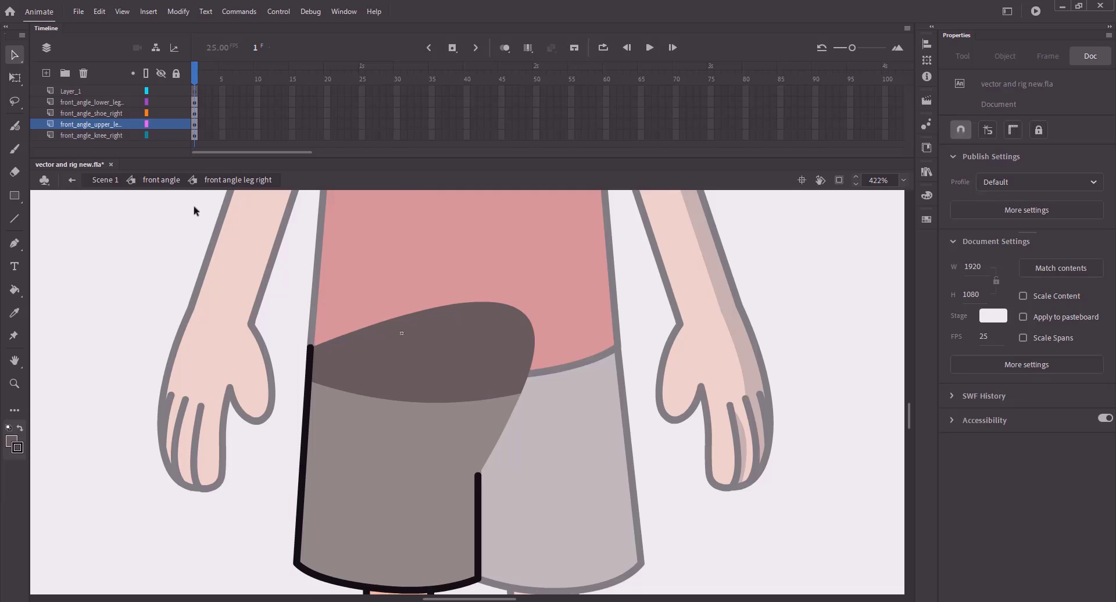
pyautogui.click(165, 181)
# - Inside the left upper leg symbol, pull the shorts shape's top-left corner downward
pyautogui.doubleClick(597, 404)
pyautogui.doubleClick(553, 414)
pyautogui.doubleClick(555, 416)
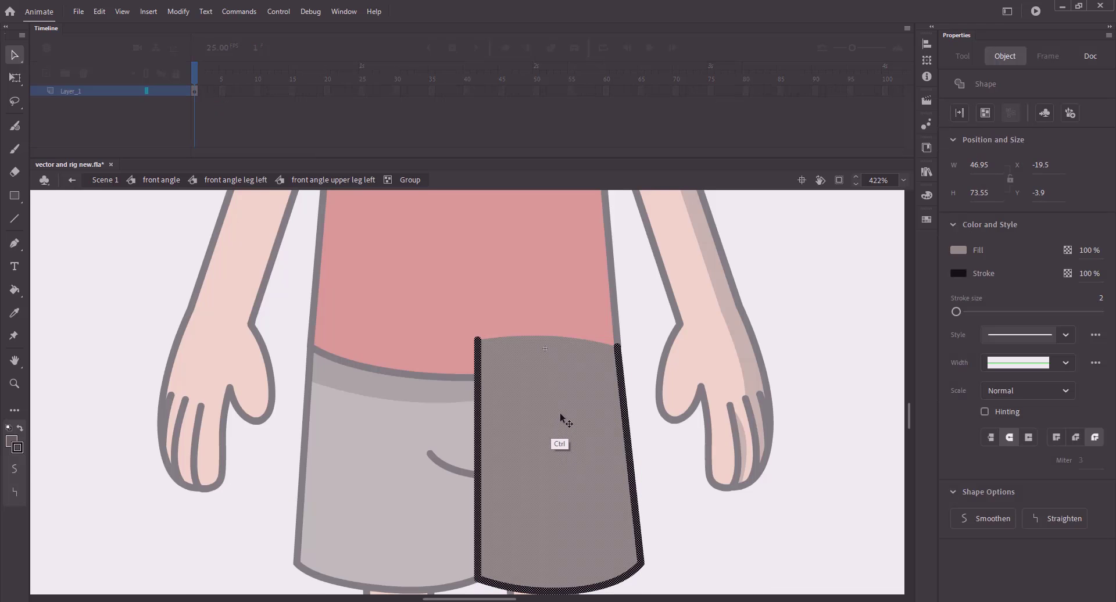
pyautogui.click(314, 181)
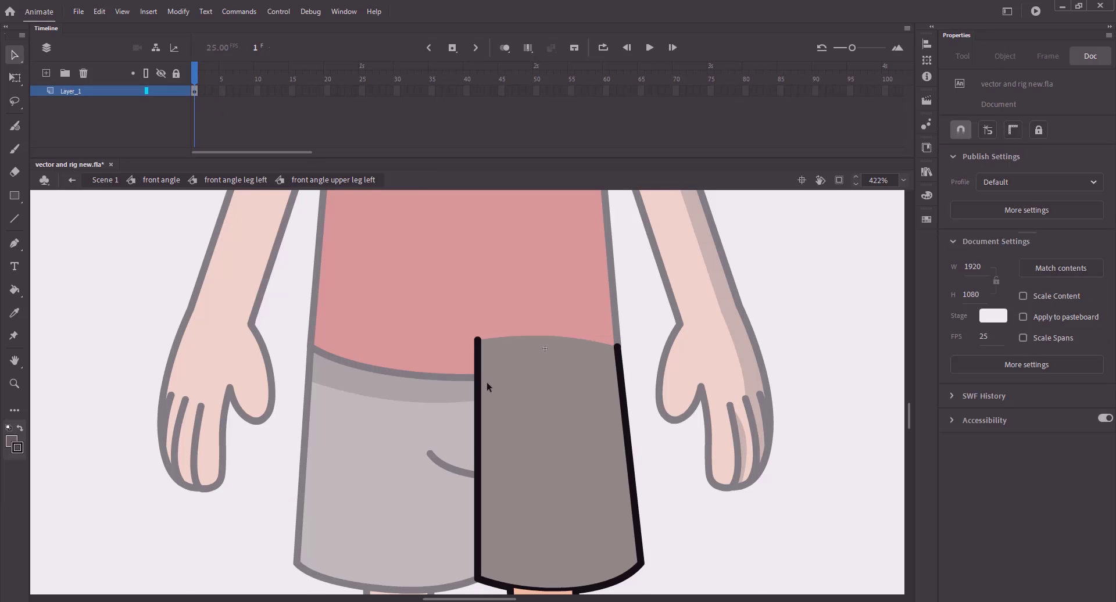
pyautogui.moveTo(478, 338); pyautogui.dragTo(483, 402)
pyautogui.press('n')
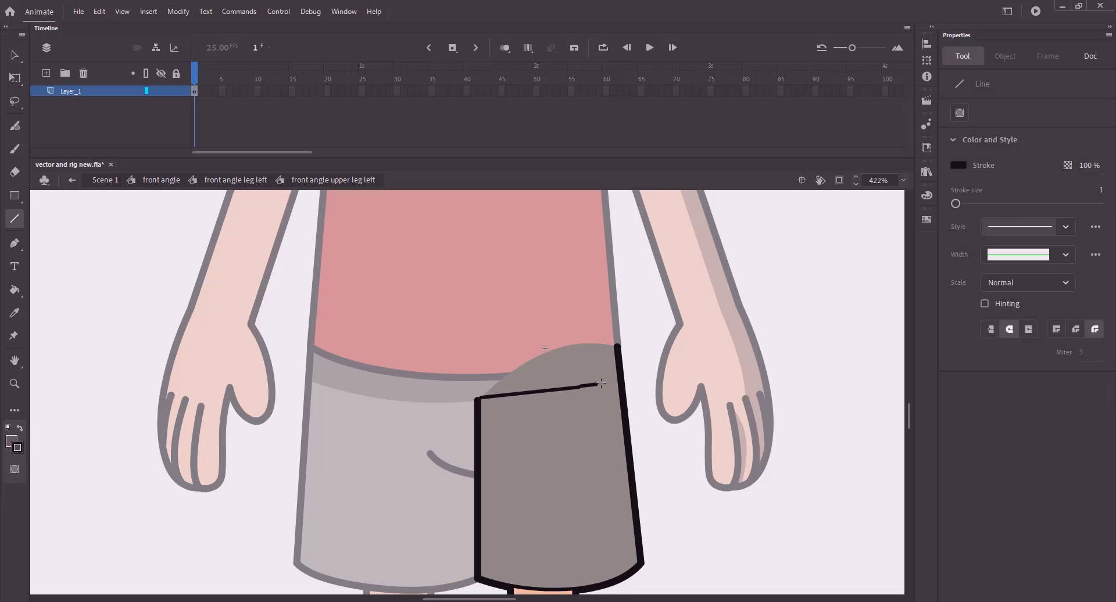
pyautogui.press('v')
# - Set the dividing line across the left shorts, fill the top region dark, delete the stroke, save
pyautogui.click(147, 91)
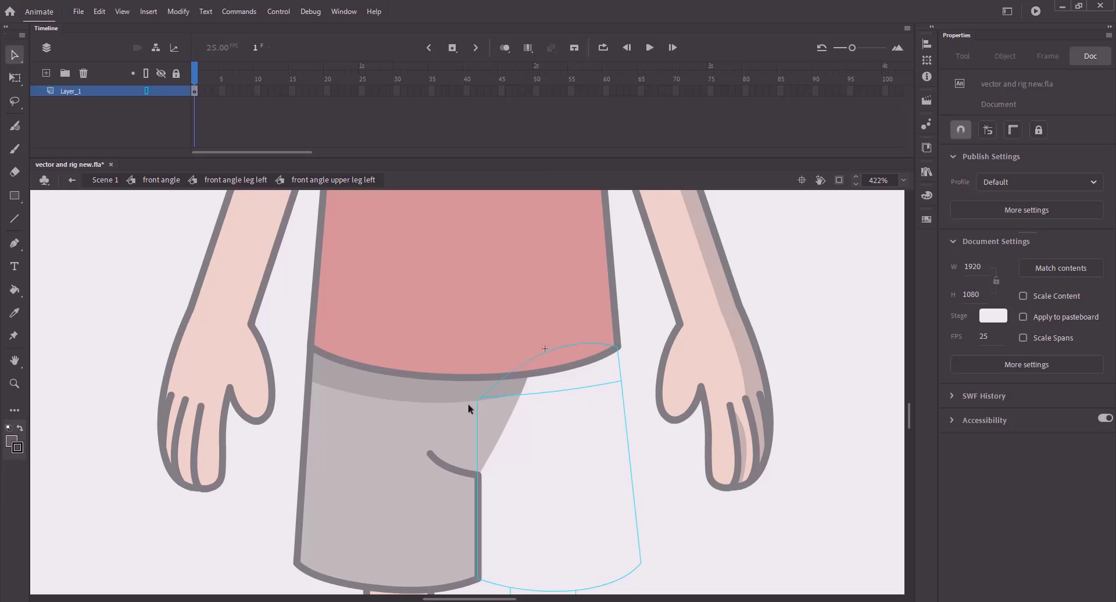
pyautogui.moveTo(621, 381); pyautogui.dragTo(620, 365)
pyautogui.click(147, 91)
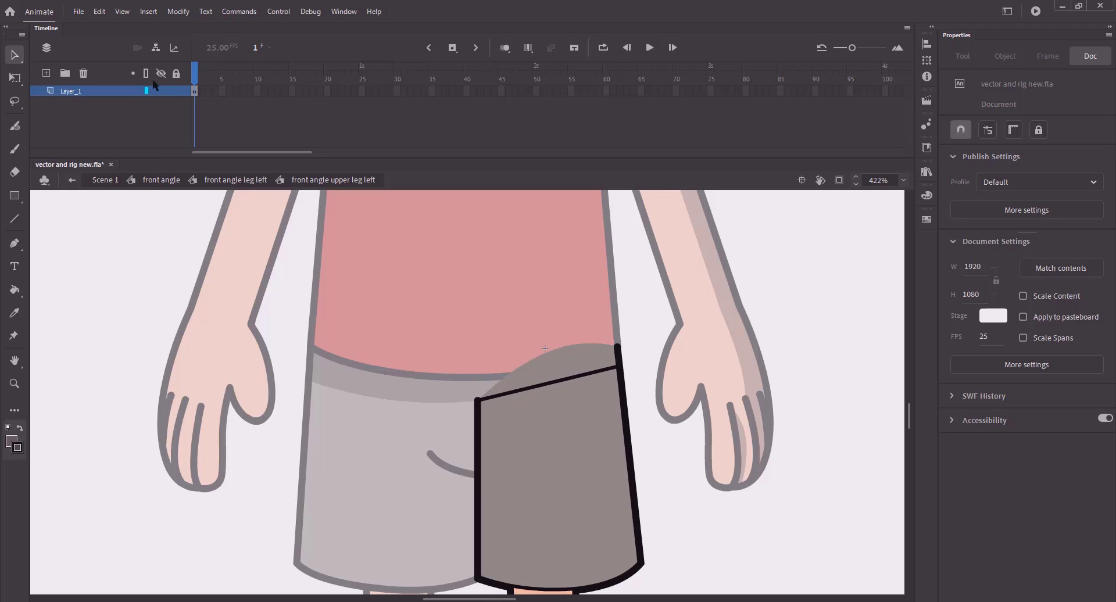
pyautogui.click(146, 91)
pyautogui.press('k')
pyautogui.press('v')
pyautogui.click(147, 91)
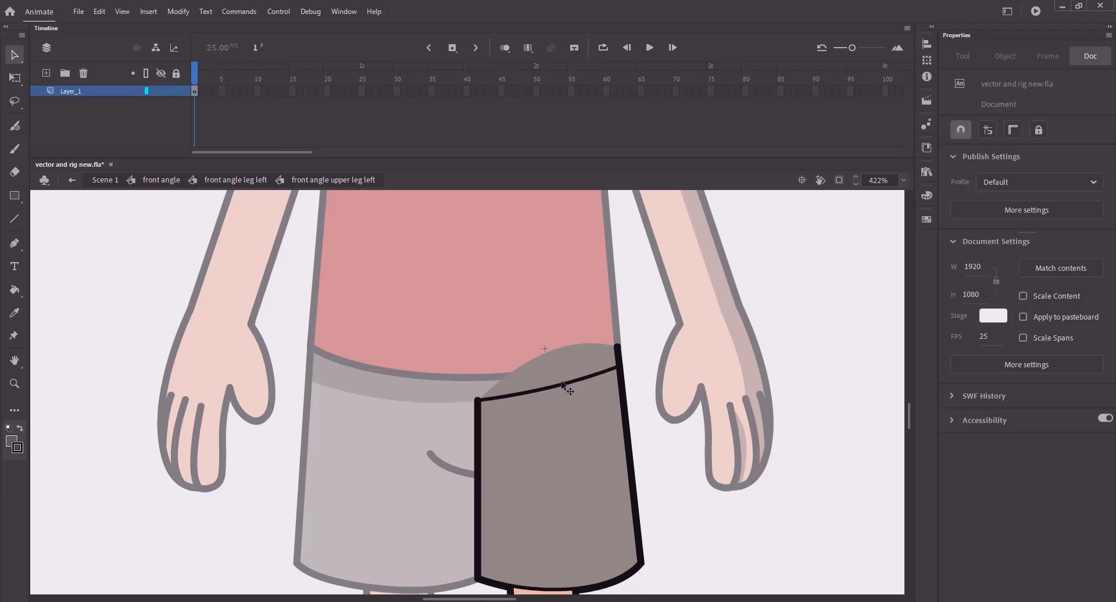
pyautogui.press('k')
pyautogui.click(564, 375)
pyautogui.press('v')
pyautogui.click(567, 384)
pyautogui.press('Delete')
pyautogui.hotkey('ctrl', 's')
# - Raise the lower-left corner of the right upper leg's dark shorts shadow
pyautogui.click(165, 181)
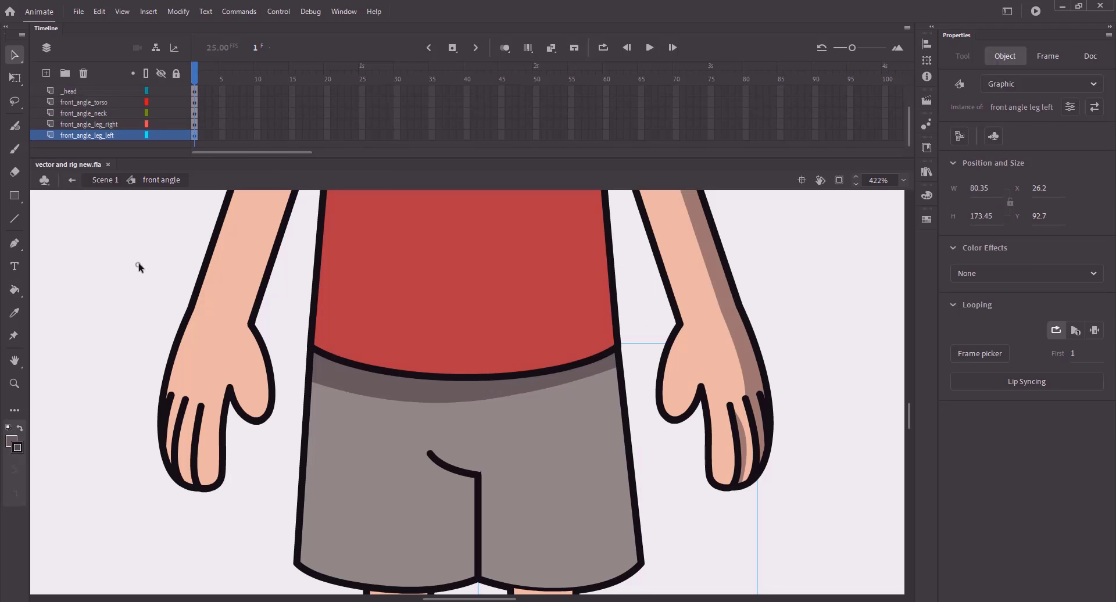
pyautogui.click(139, 266)
pyautogui.click(373, 387)
pyautogui.doubleClick(375, 389)
pyautogui.doubleClick(375, 389)
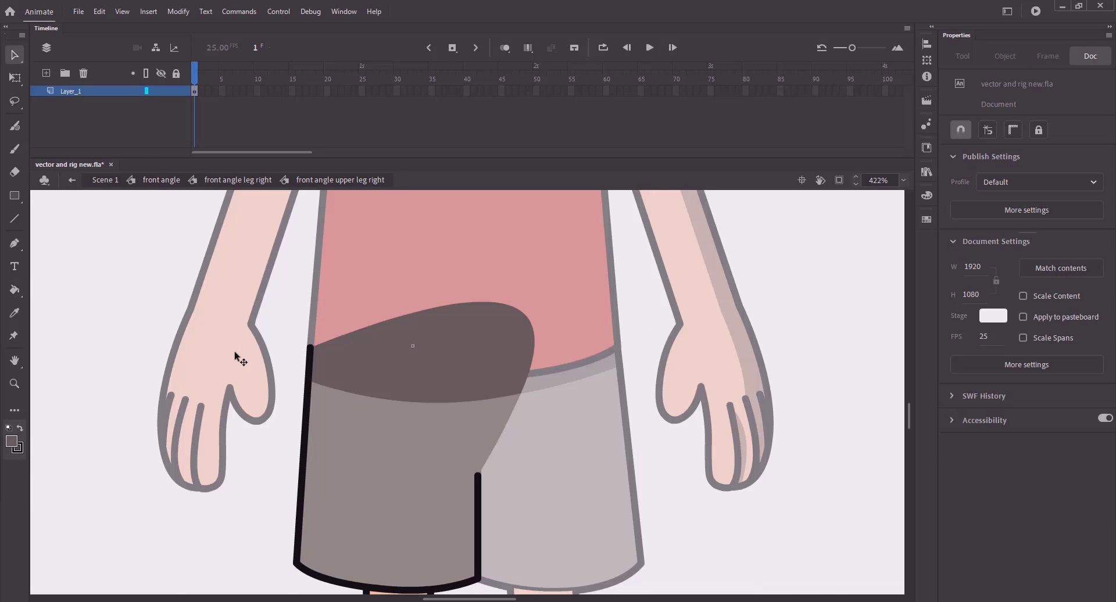
pyautogui.moveTo(311, 381); pyautogui.dragTo(304, 368)
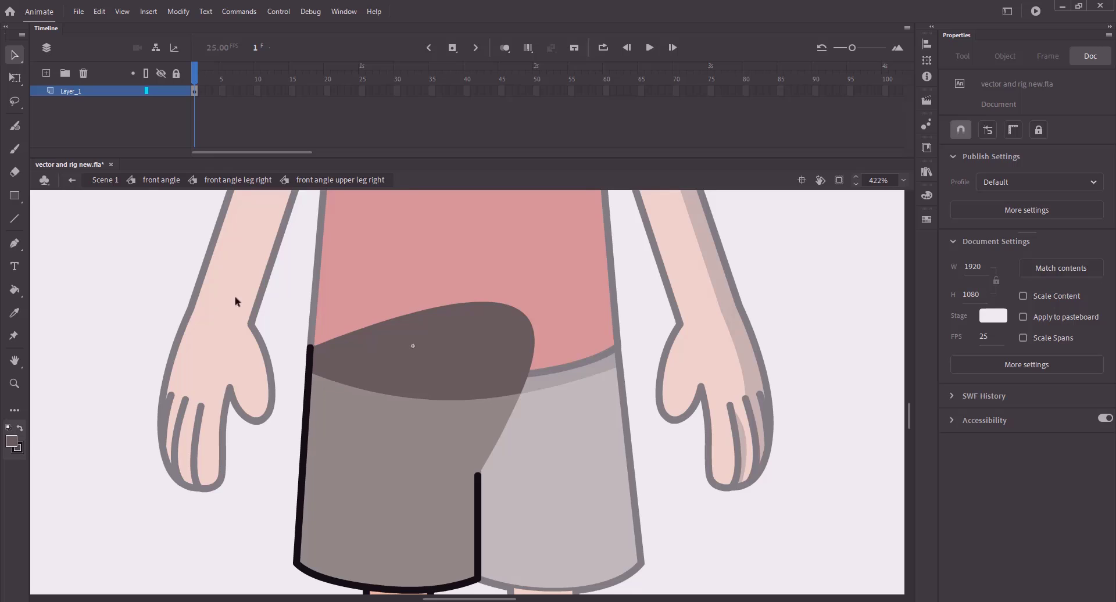
# - Return to the front angle level, save, and fit the whole stage in view
pyautogui.click(154, 181)
pyautogui.click(122, 260)
pyautogui.hotkey('ctrl', 's')
pyautogui.hotkey('ctrl', '2')
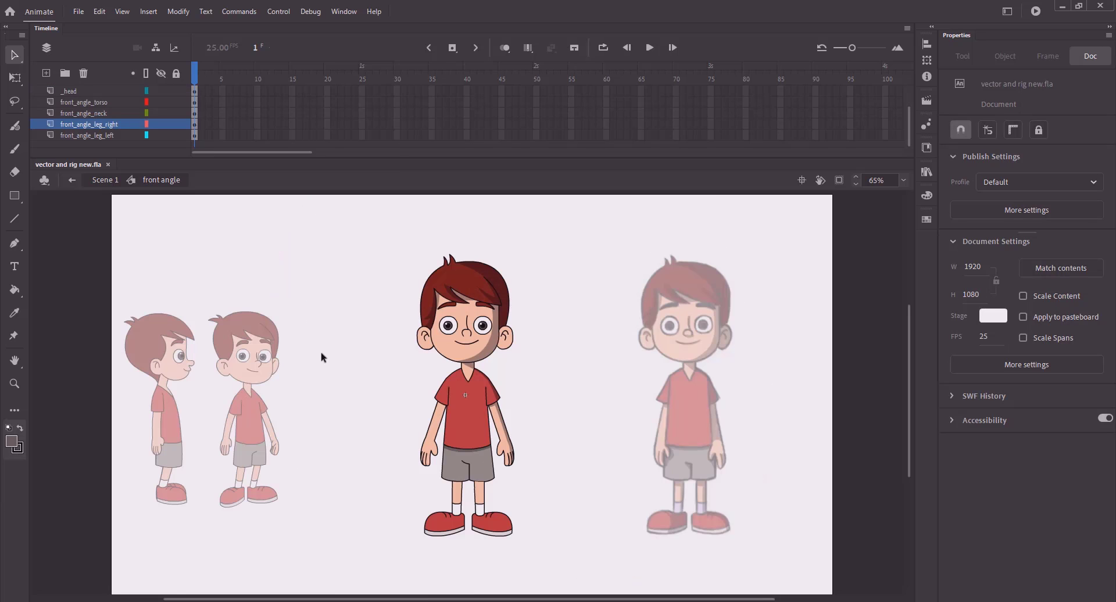
# - Zoom in on the legs and shoes and set the fill colour to shadow brown #9E7D6C
pyautogui.click(448, 600)
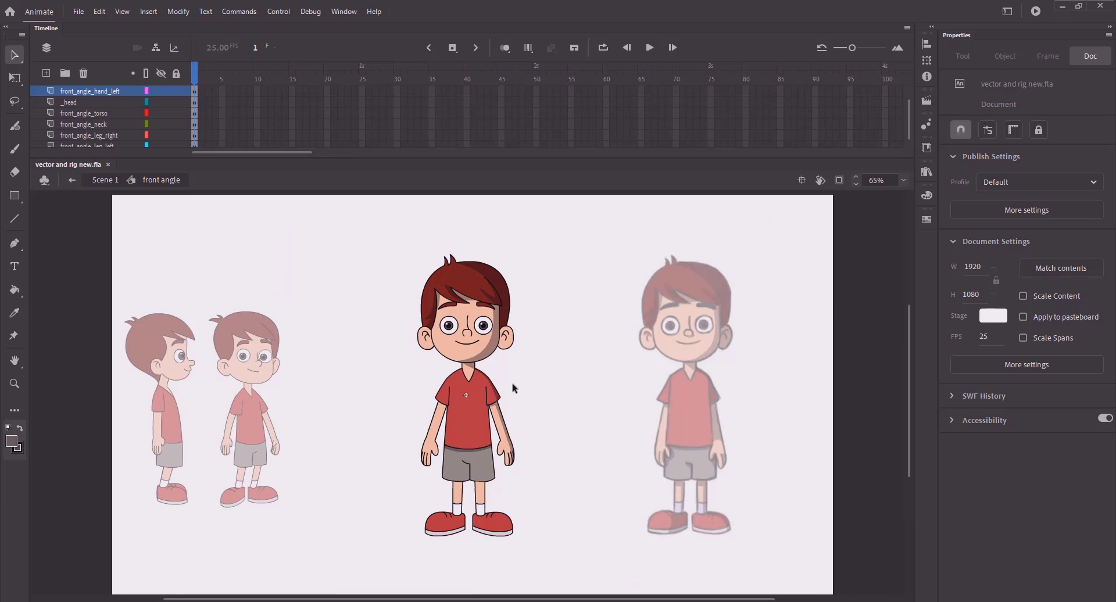
pyautogui.press('z')
pyautogui.moveTo(362, 411); pyautogui.dragTo(587, 589)
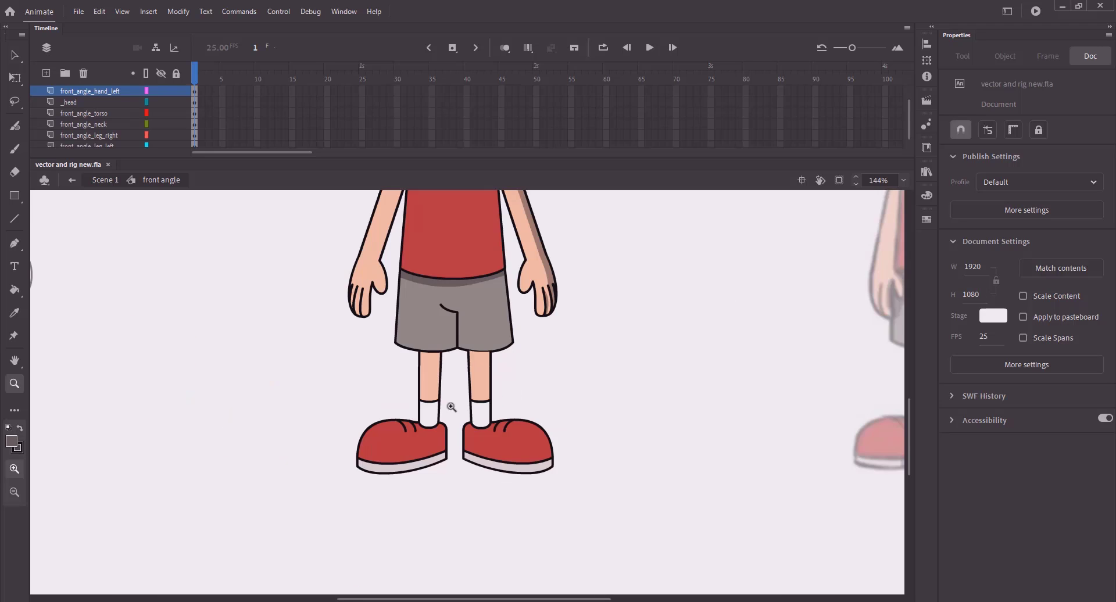
pyautogui.moveTo(439, 392); pyautogui.dragTo(484, 501)
pyautogui.press('k')
pyautogui.click(961, 167)
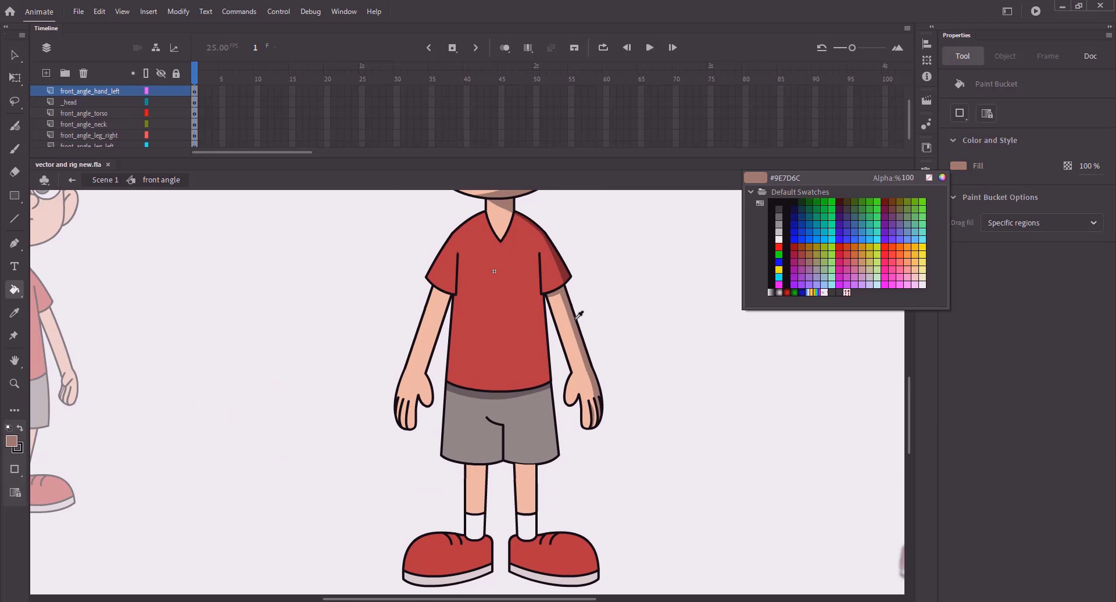
pyautogui.click(576, 326)
pyautogui.press('v')
# - Open the left leg's upper leg symbol and zoom in on the thigh
pyautogui.doubleClick(523, 458)
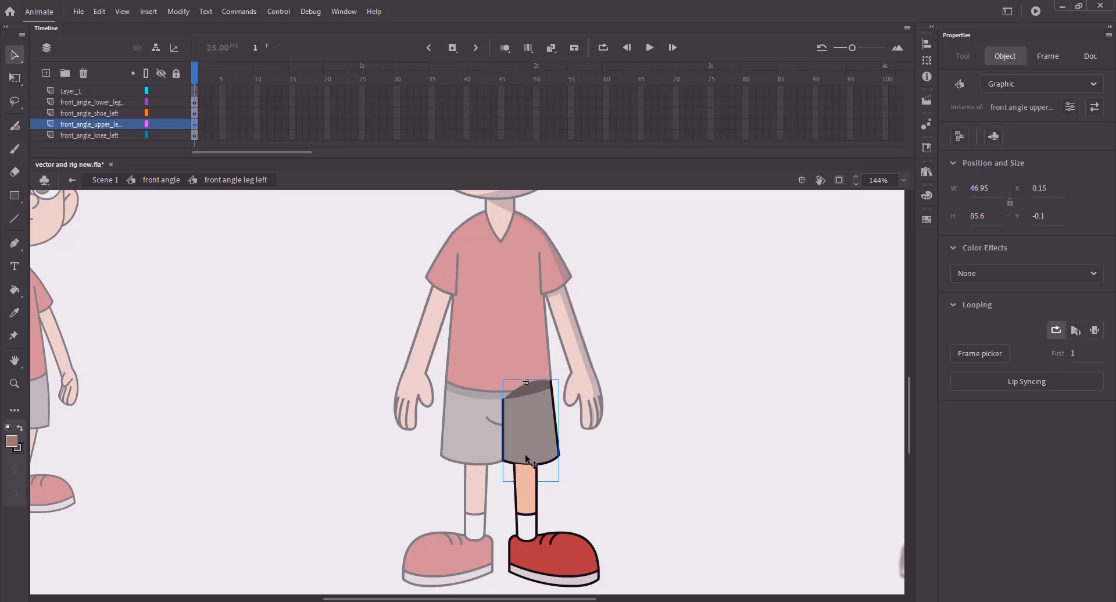
pyautogui.doubleClick(525, 465)
pyautogui.press('z')
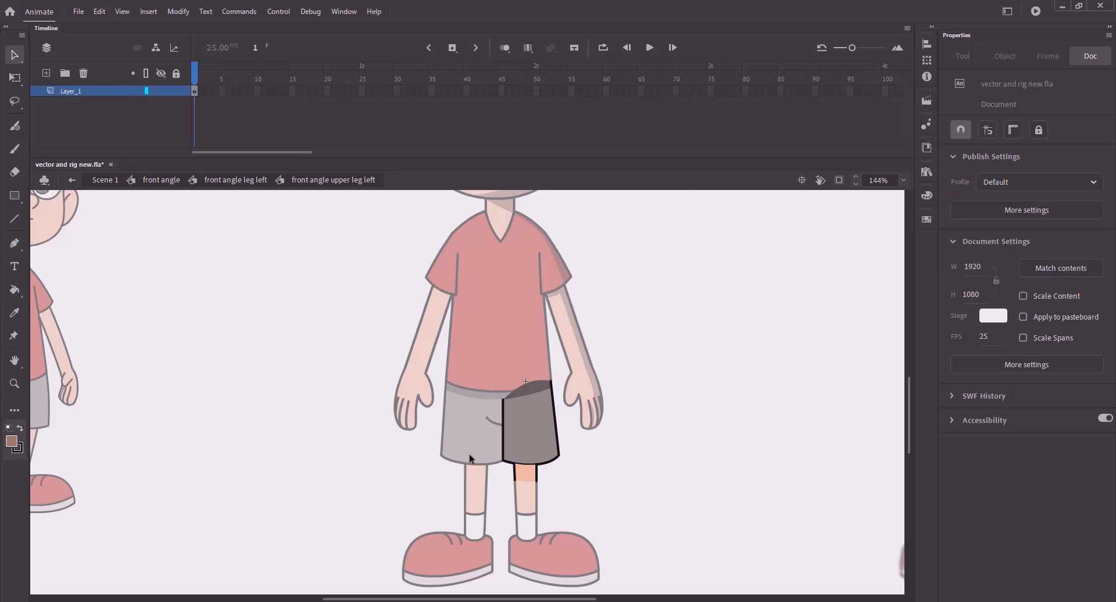
pyautogui.moveTo(475, 460); pyautogui.dragTo(565, 487)
# - Break apart the thigh skin group and draw a bent divider line across it
pyautogui.press('v')
pyautogui.click(476, 398)
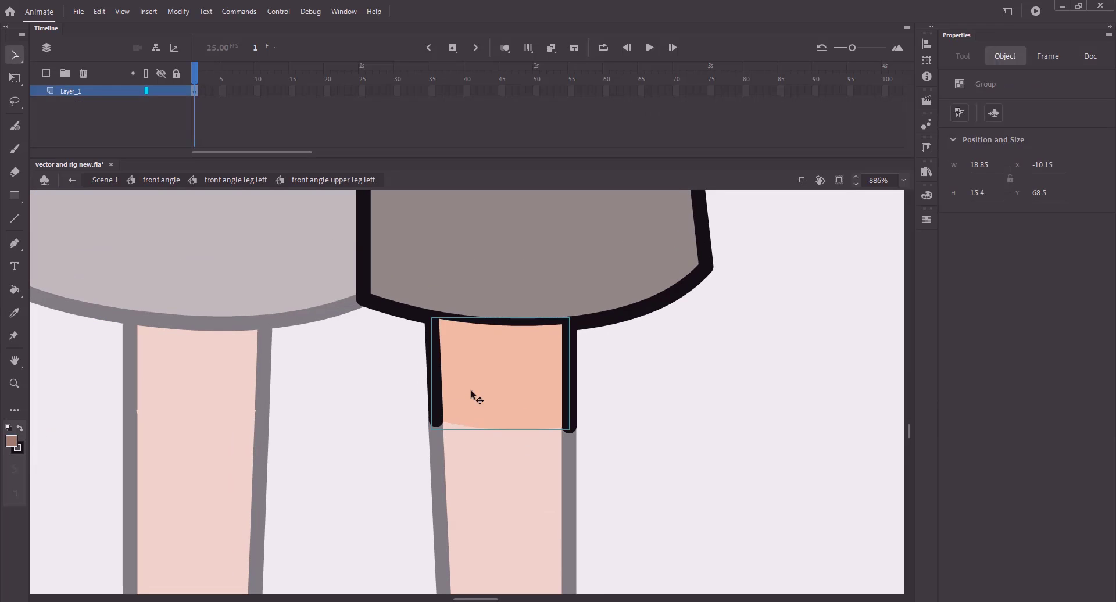
pyautogui.hotkey('ctrl', 'b')
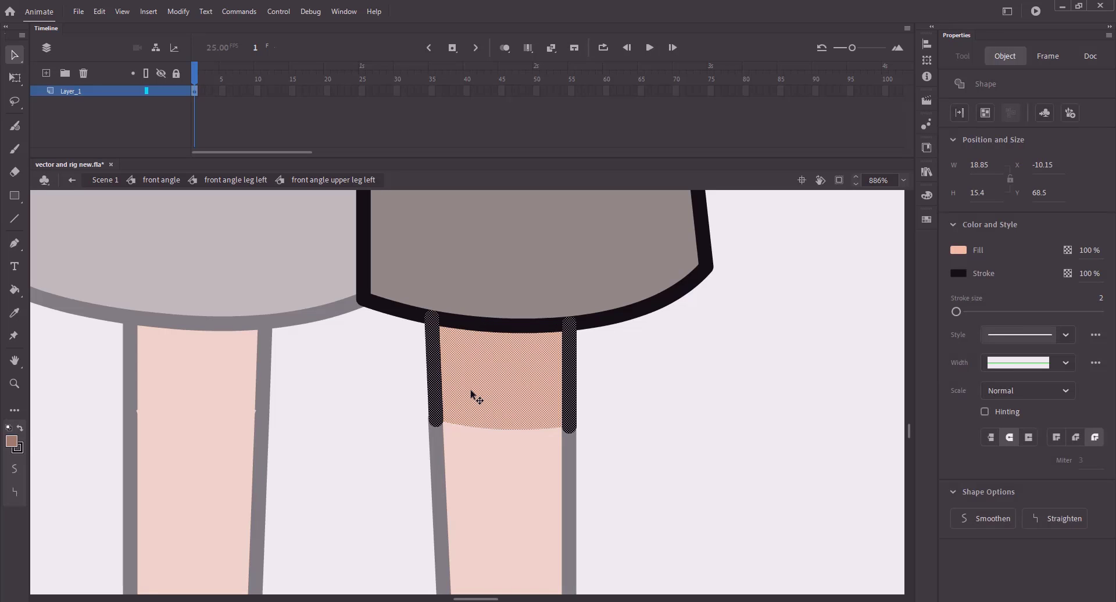
pyautogui.click(669, 456)
pyautogui.press('n')
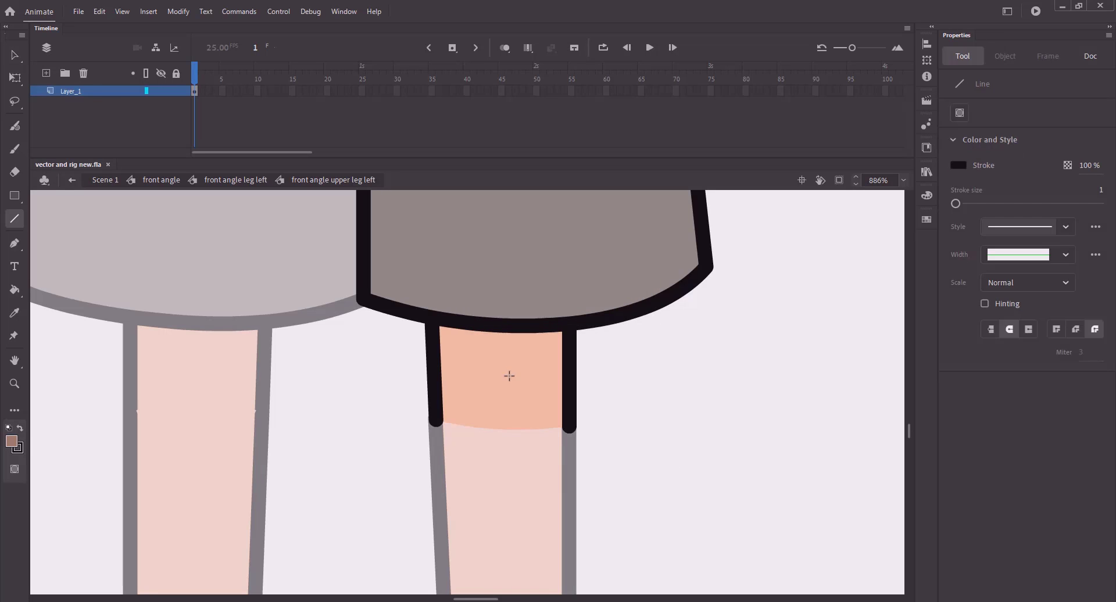
pyautogui.moveTo(538, 402); pyautogui.dragTo(532, 428)
pyautogui.press('v')
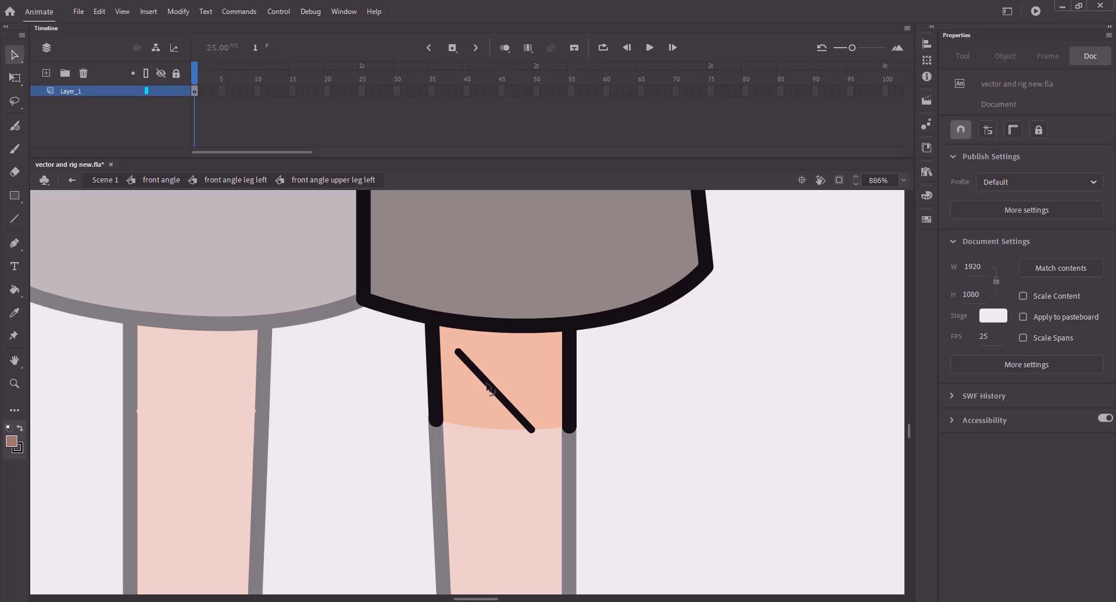
pyautogui.moveTo(506, 363); pyautogui.dragTo(541, 359)
pyautogui.hotkey('ctrl', 'z')
pyautogui.click(608, 390)
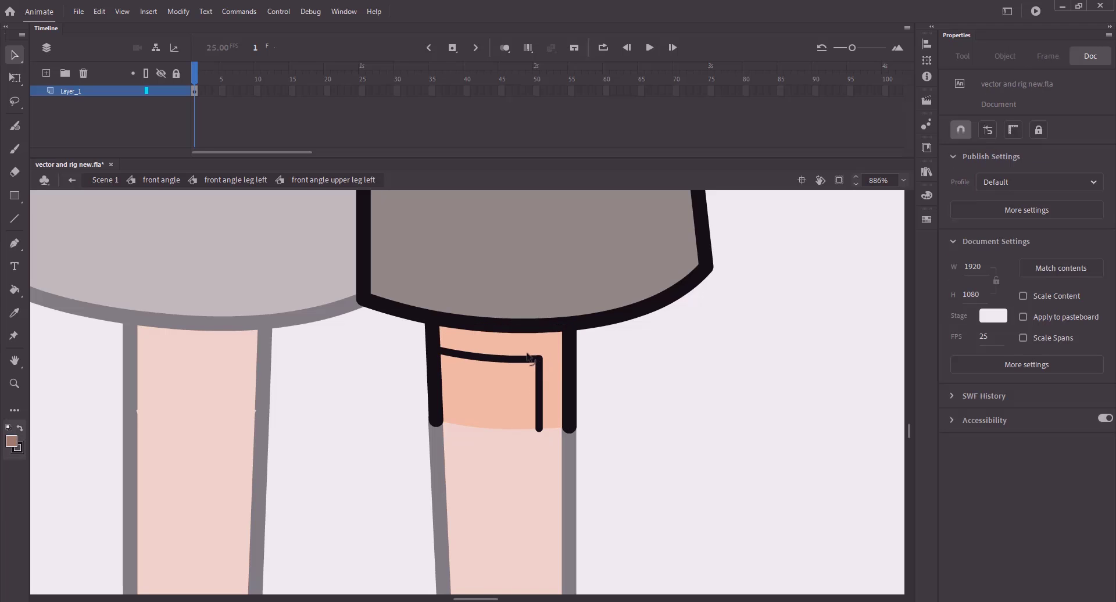
# - Fill the thigh strip beside the line brown and save the file
pyautogui.press('k')
pyautogui.click(528, 355)
pyautogui.press('v')
pyautogui.click(526, 361)
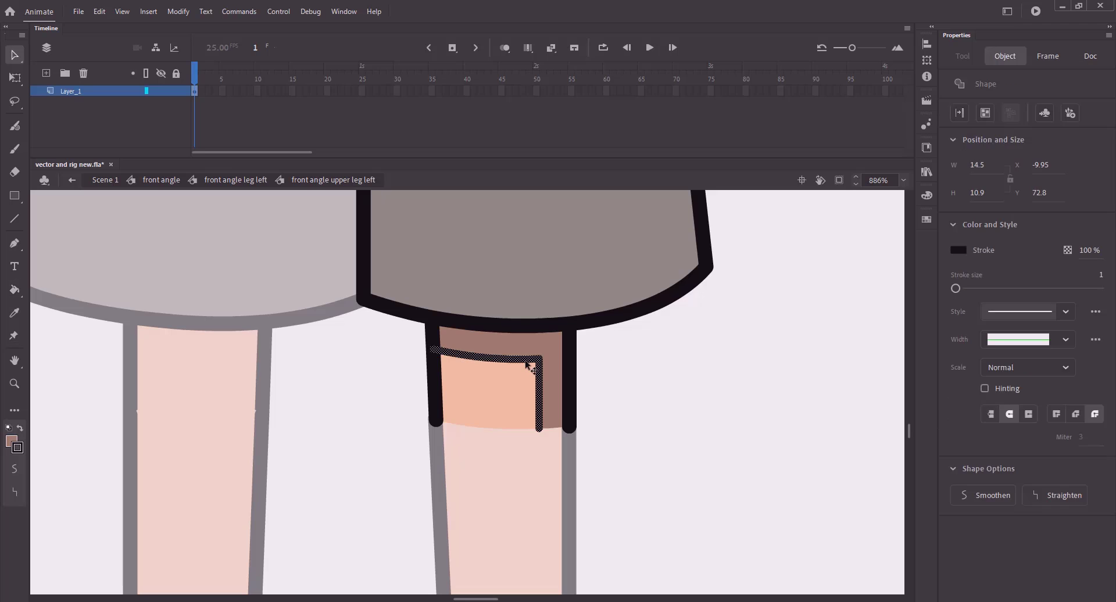
pyautogui.press('Escape')
pyautogui.hotkey('ctrl', 's')
# - Open the left lower leg symbol, break it apart, and group its bottom curve separately
pyautogui.click(236, 180)
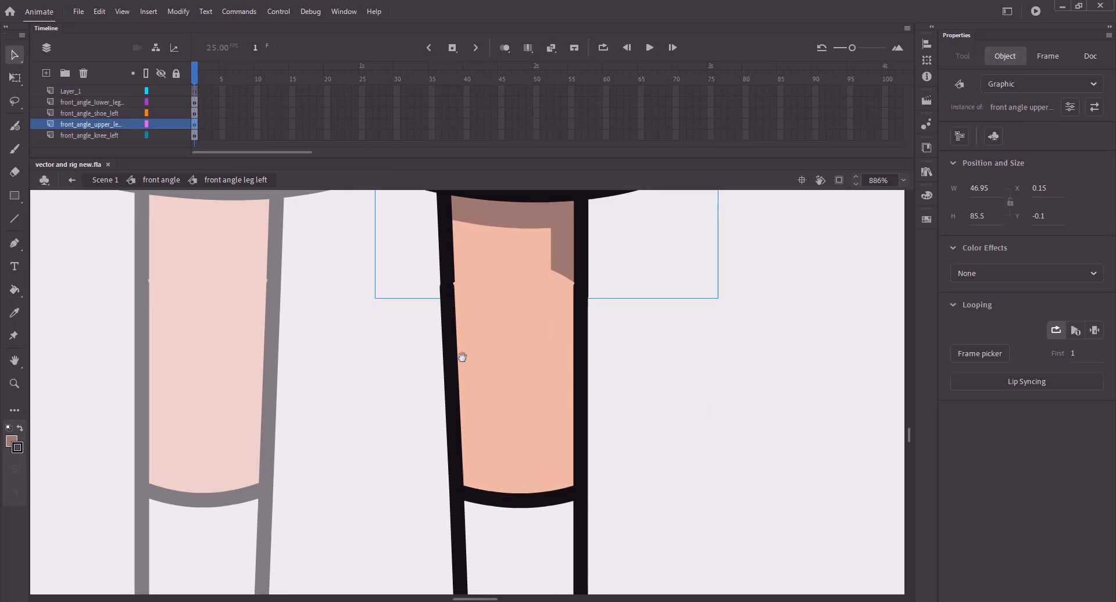
pyautogui.click(531, 386)
pyautogui.doubleClick(531, 386)
pyautogui.hotkey('ctrl', 'b')
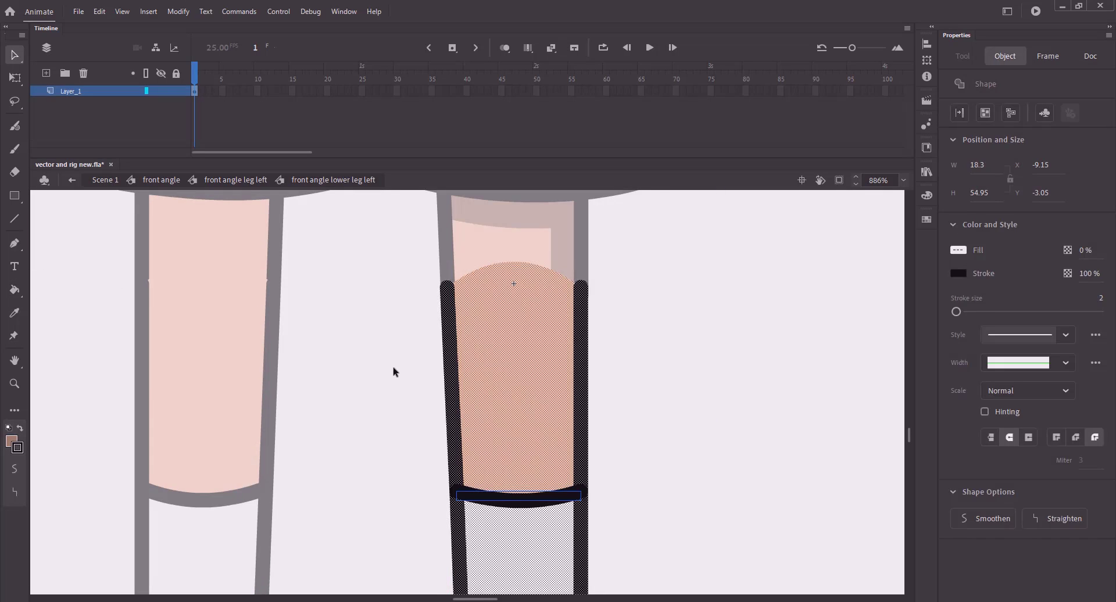
pyautogui.click(393, 370)
pyautogui.click(476, 401)
pyautogui.press('Down')
pyautogui.press('Down')
pyautogui.click(510, 499)
pyautogui.hotkey('ctrl', 'z')
pyautogui.hotkey('ctrl', 'z')
pyautogui.hotkey('ctrl', 'z')
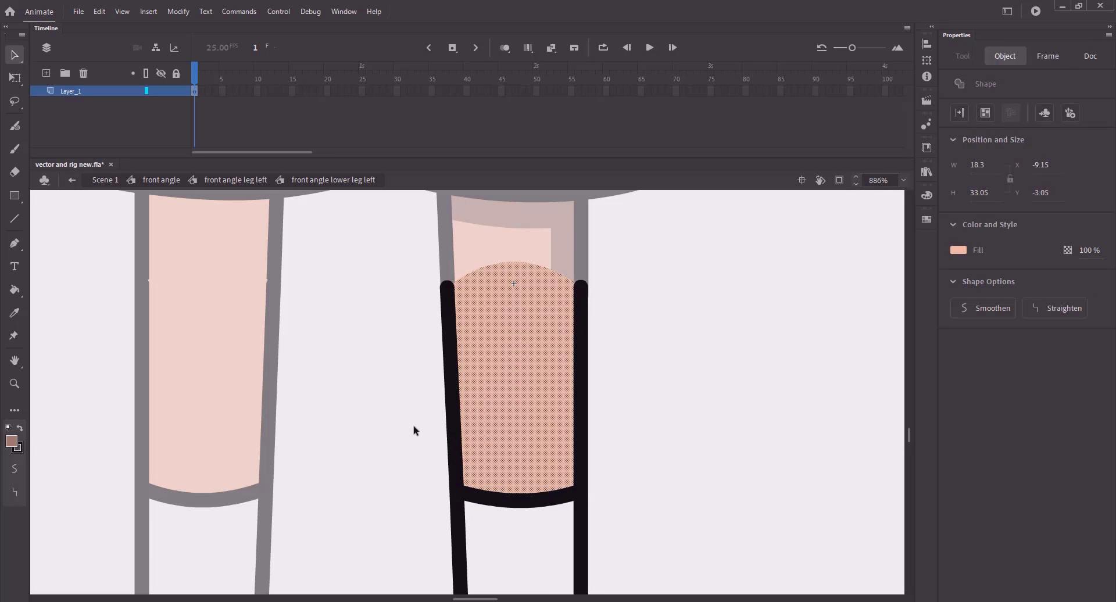
pyautogui.click(390, 376)
pyautogui.click(514, 502)
pyautogui.hotkey('ctrl', 'g')
pyautogui.click(405, 458)
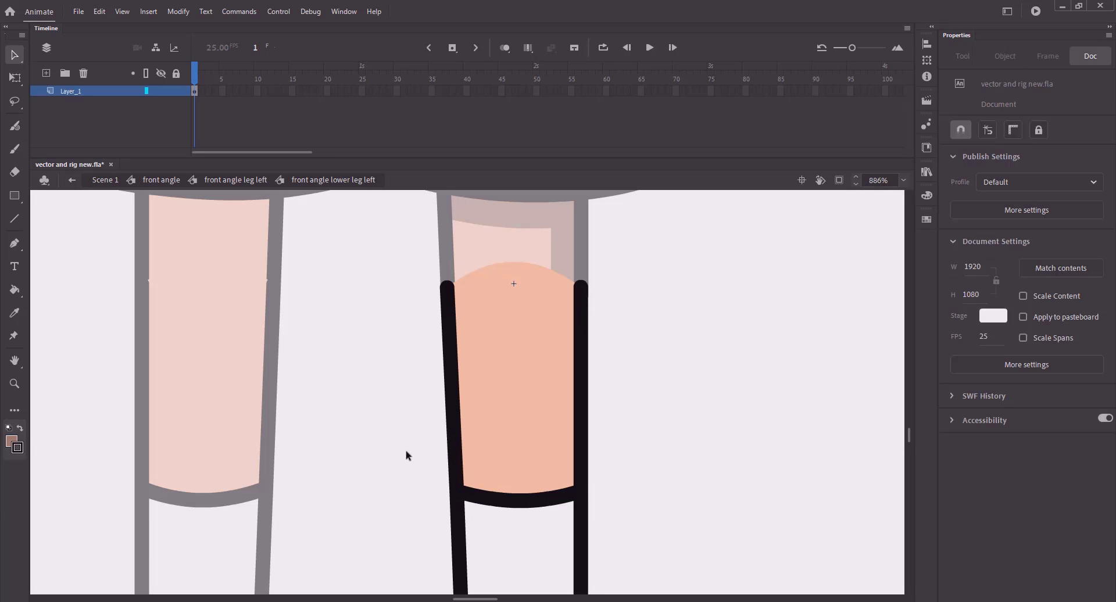
# - Divide the lower leg vertically, fill its right strip shadow brown, delete the line, and save
pyautogui.press('n')
pyautogui.moveTo(552, 269); pyautogui.dragTo(552, 314)
pyautogui.moveTo(548, 488); pyautogui.dragTo(552, 499)
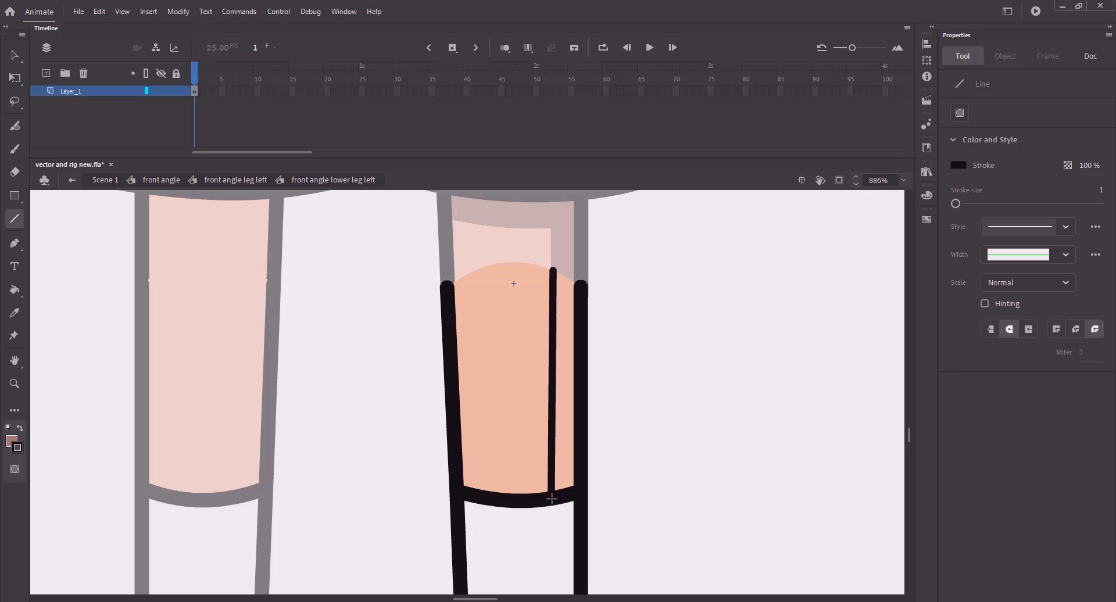
pyautogui.press('v')
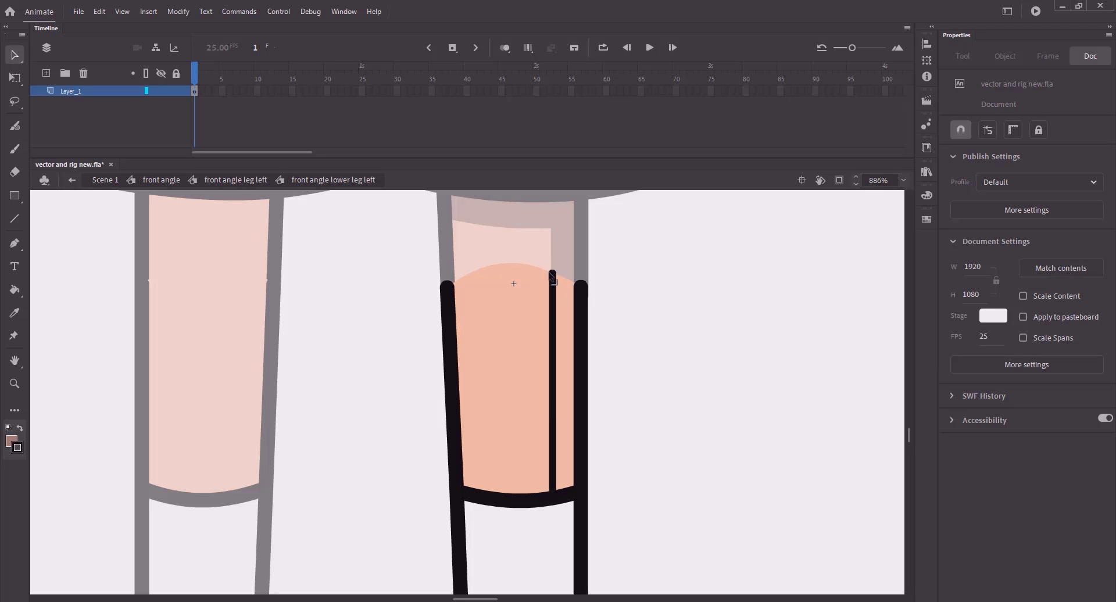
pyautogui.press('k')
pyautogui.click(564, 305)
pyautogui.press('v')
pyautogui.click(554, 275)
pyautogui.press('Delete')
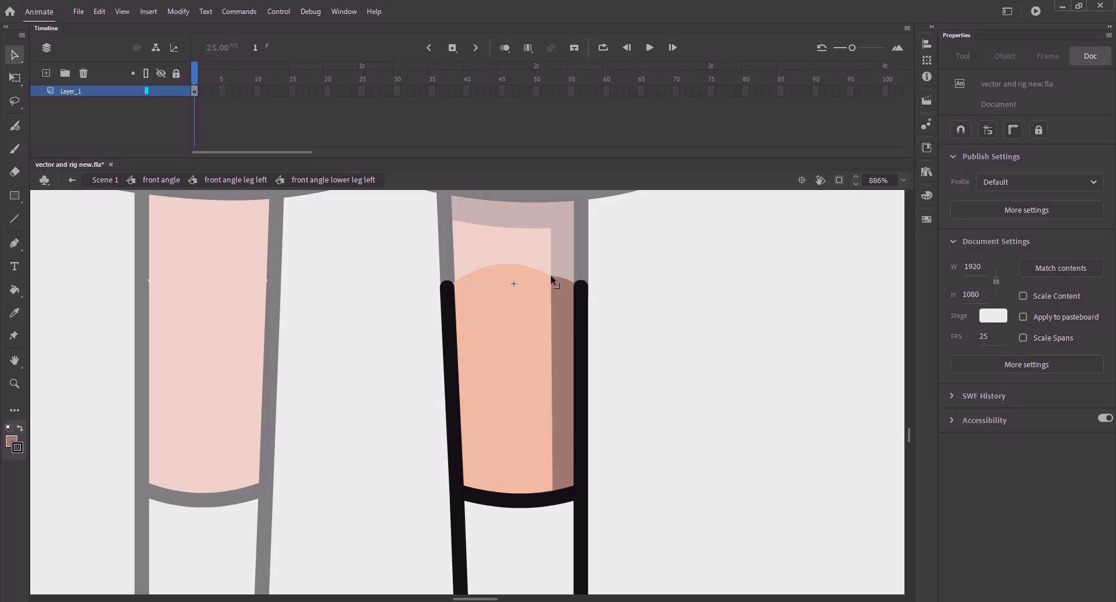
pyautogui.hotkey('ctrl', 's')
# - Flatten the top edge of the lower leg's skin fill
pyautogui.click(235, 180)
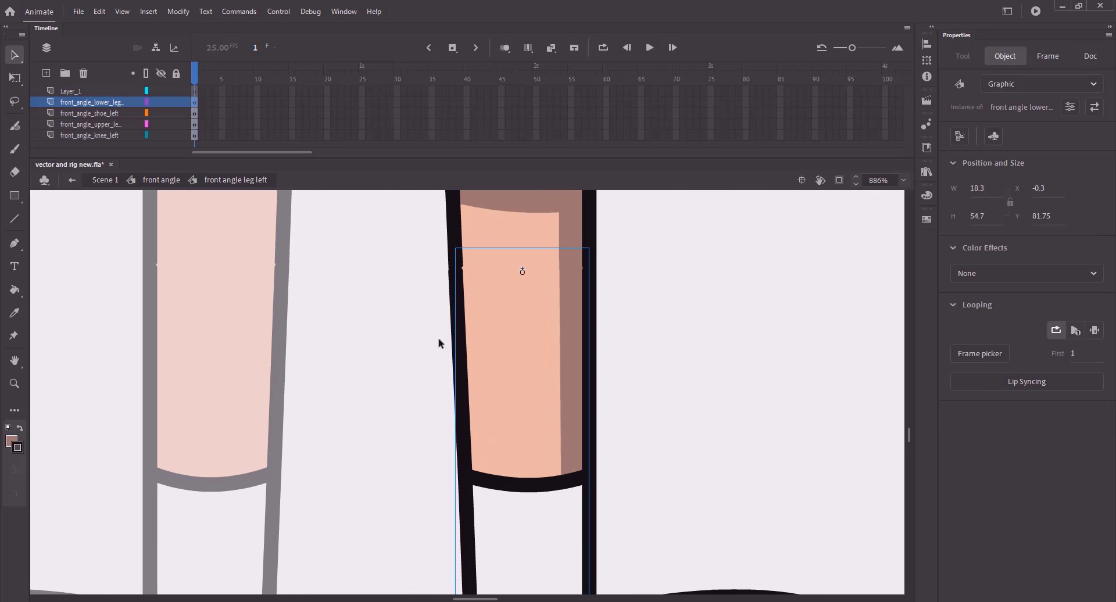
pyautogui.doubleClick(498, 347)
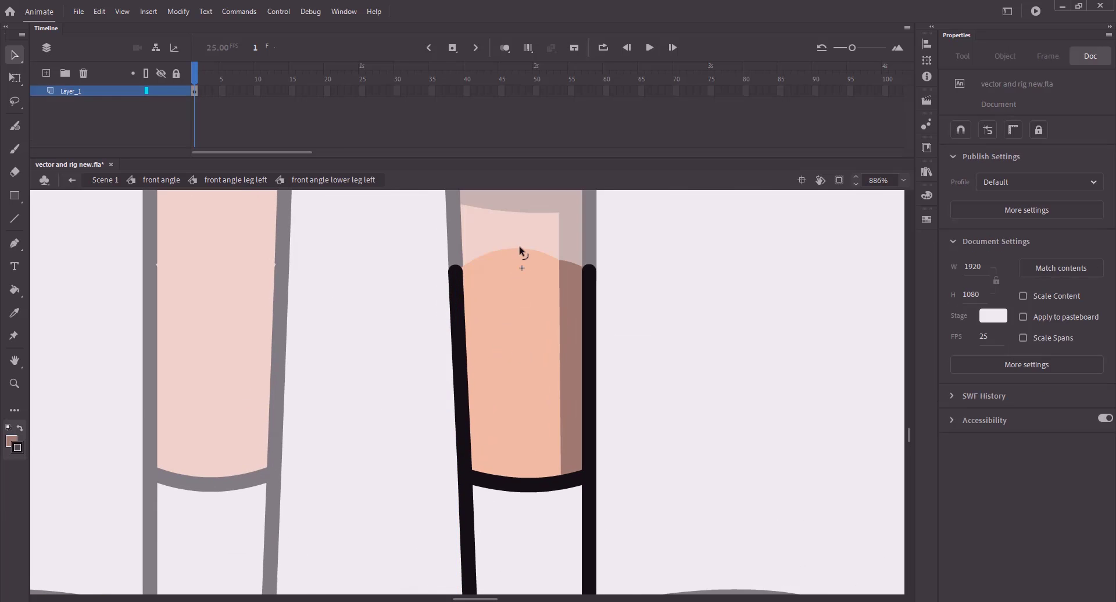
pyautogui.moveTo(559, 260); pyautogui.dragTo(559, 269)
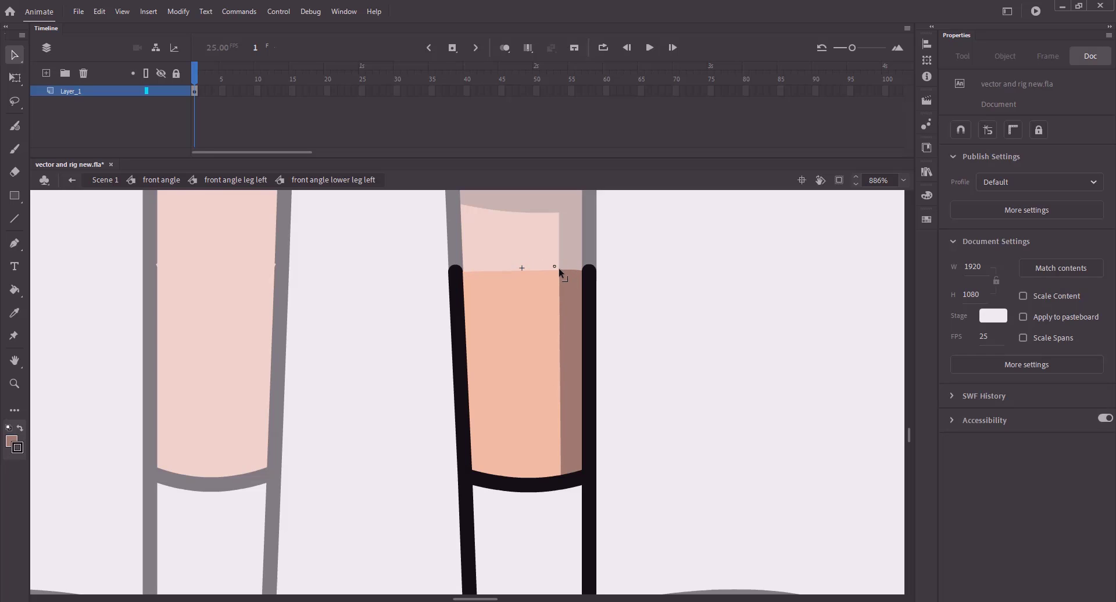
pyautogui.click(244, 181)
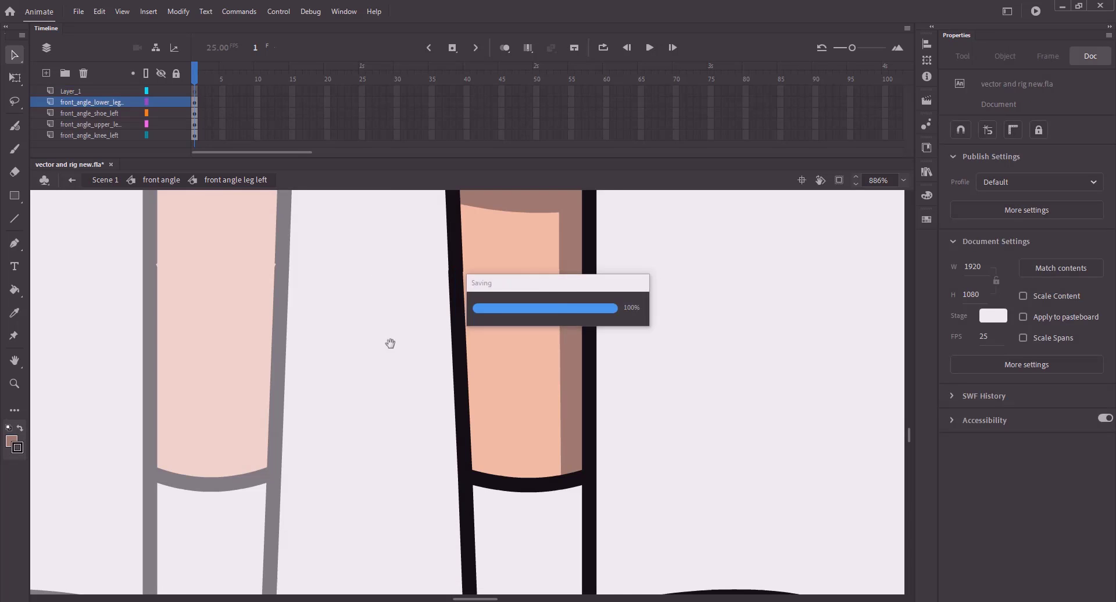
pyautogui.click(344, 334)
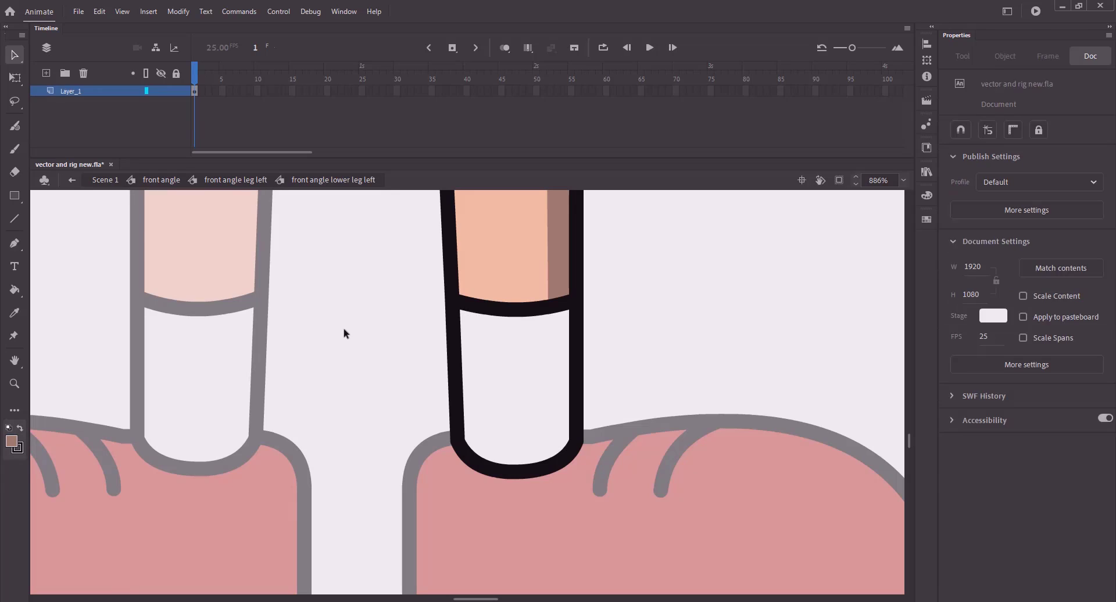
# - Draw a vertical divider through the white sock from its top to bottom outline
pyautogui.press('n')
pyautogui.moveTo(548, 323); pyautogui.dragTo(550, 418)
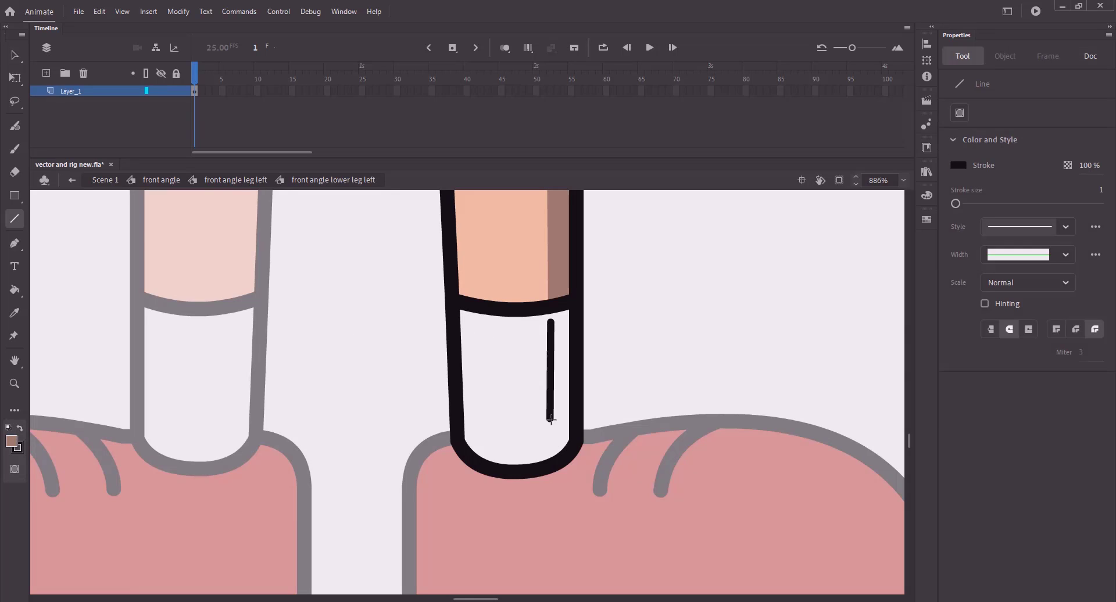
pyautogui.press('v')
pyautogui.moveTo(549, 320); pyautogui.dragTo(549, 308)
pyautogui.moveTo(549, 430); pyautogui.dragTo(551, 468)
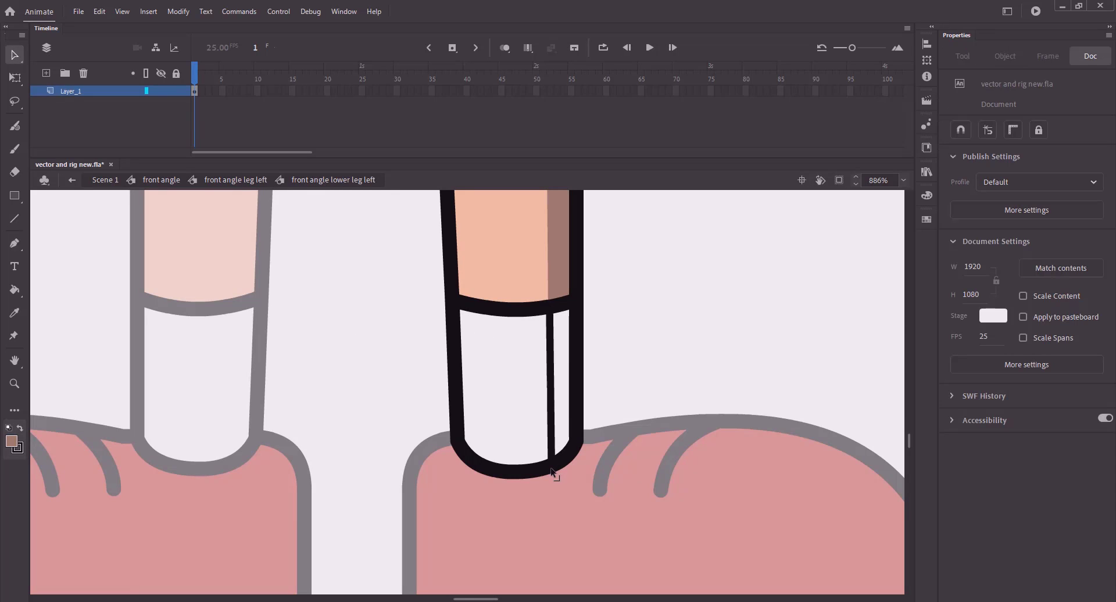
# - Fill the sock's narrow right strip light grey, delete the divider, and save
pyautogui.press('k')
pyautogui.click(959, 165)
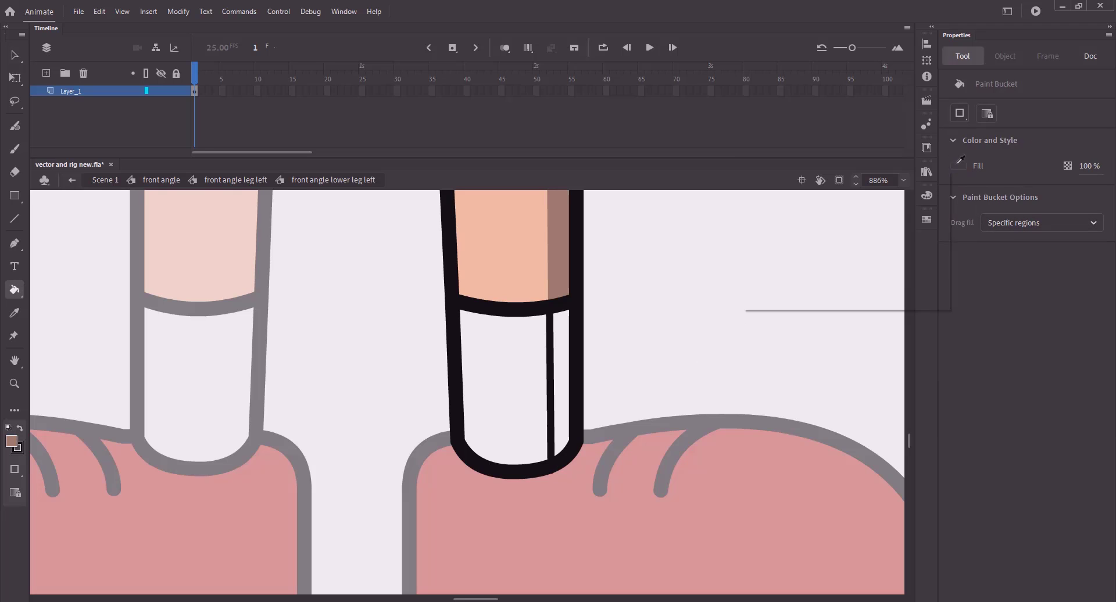
pyautogui.click(937, 176)
pyautogui.moveTo(802, 99); pyautogui.dragTo(666, 6)
pyautogui.moveTo(739, 82); pyautogui.dragTo(793, 90)
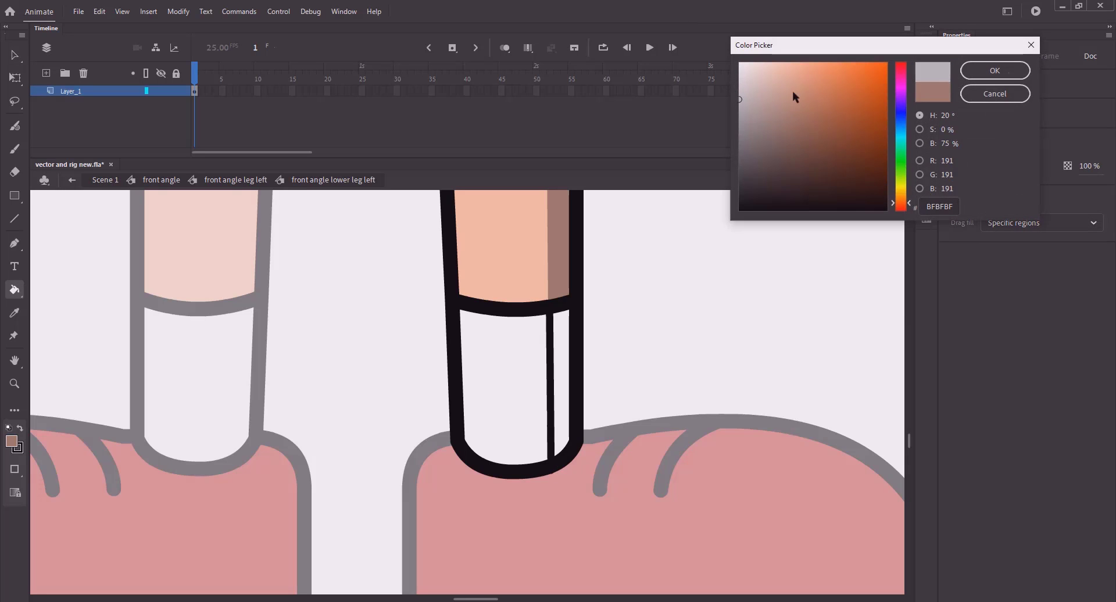
pyautogui.click(995, 70)
pyautogui.click(564, 336)
pyautogui.press('v')
pyautogui.click(552, 375)
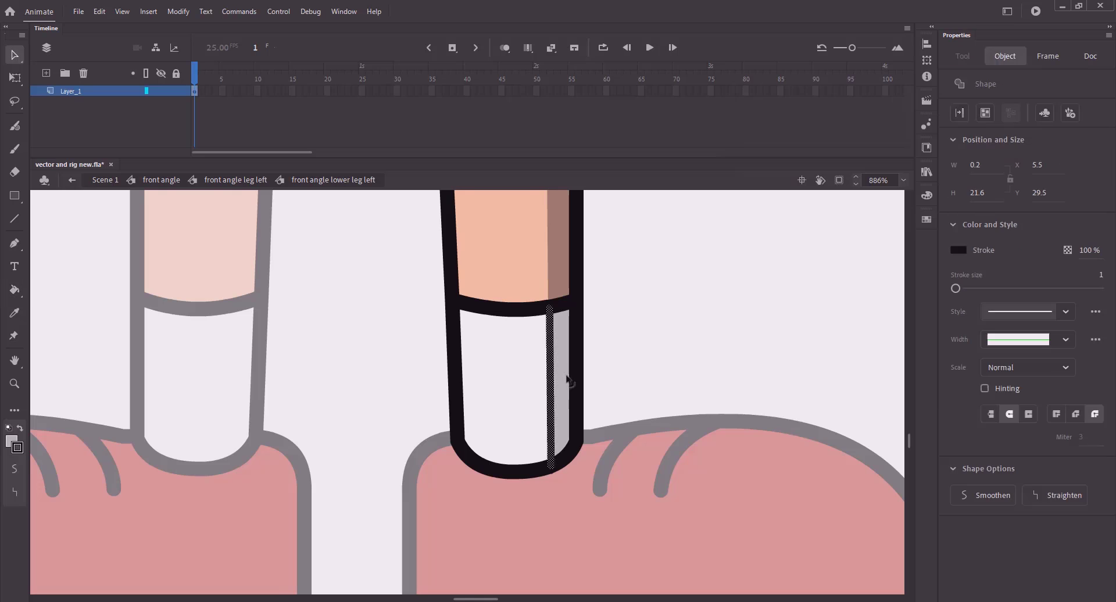
pyautogui.press('Delete')
pyautogui.hotkey('ctrl', 's')
pyautogui.hotkey('ctrl', 'e')
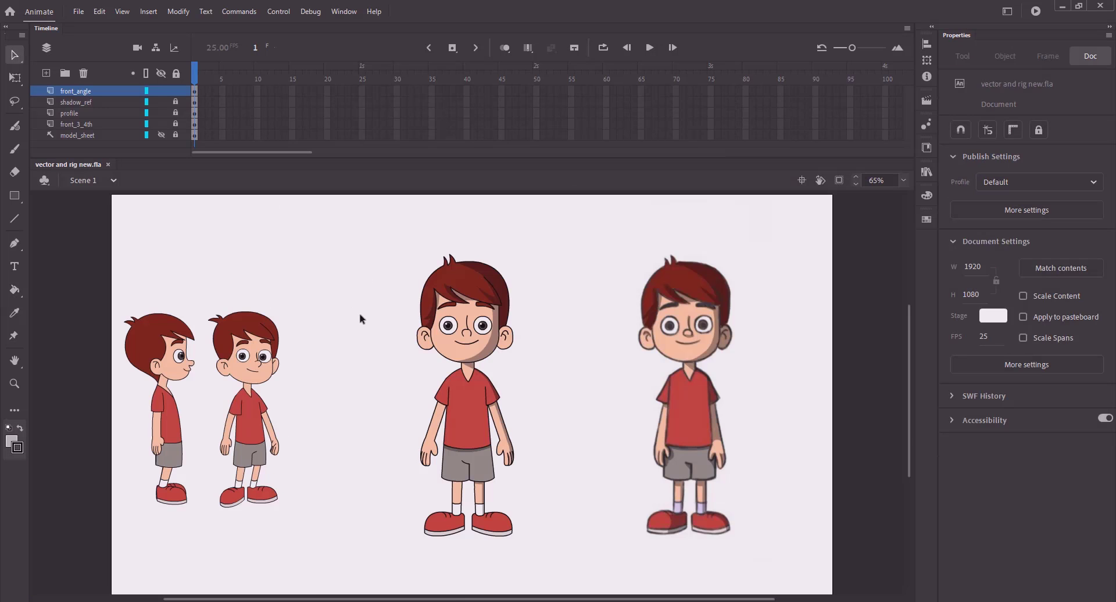
pyautogui.press('z')
pyautogui.moveTo(375, 434); pyautogui.dragTo(512, 574)
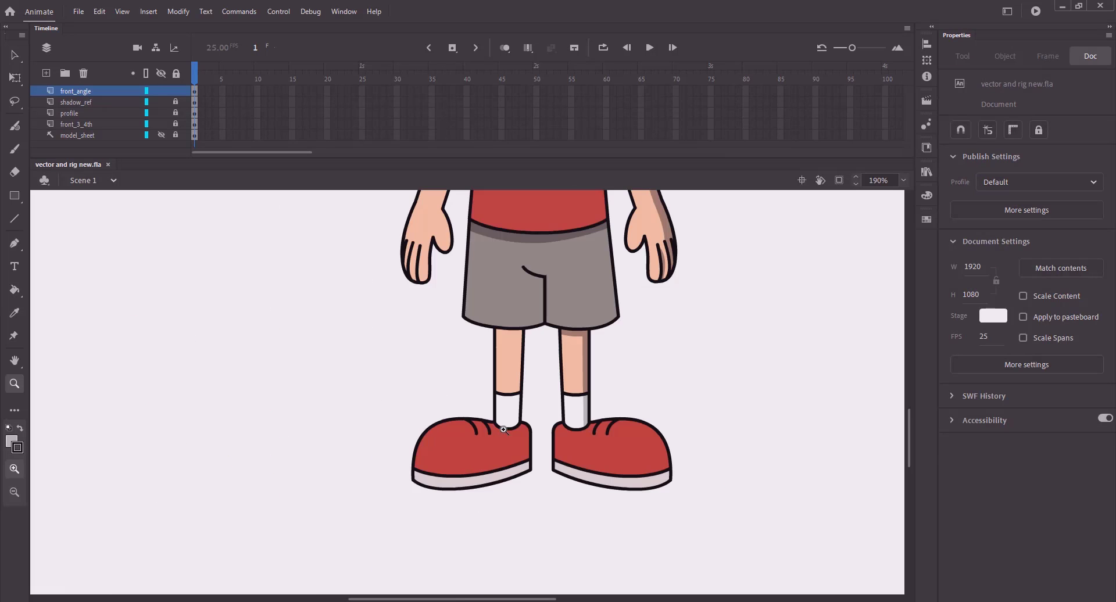
pyautogui.press('v')
pyautogui.click(625, 457)
pyautogui.doubleClick(627, 459)
pyautogui.doubleClick(622, 458)
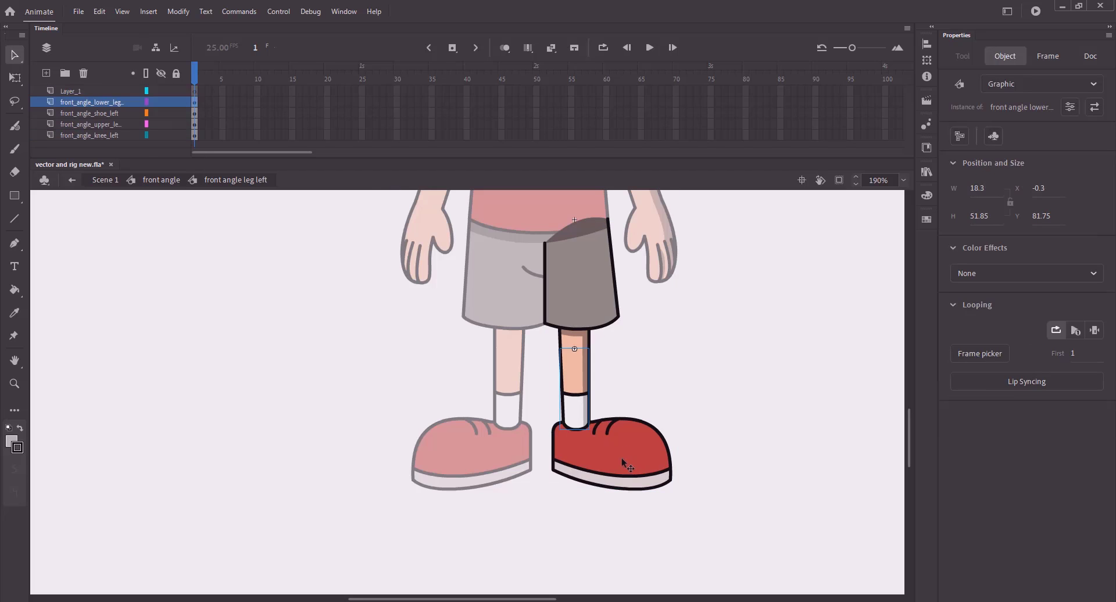
pyautogui.doubleClick(621, 458)
pyautogui.click(452, 421)
pyautogui.press('z')
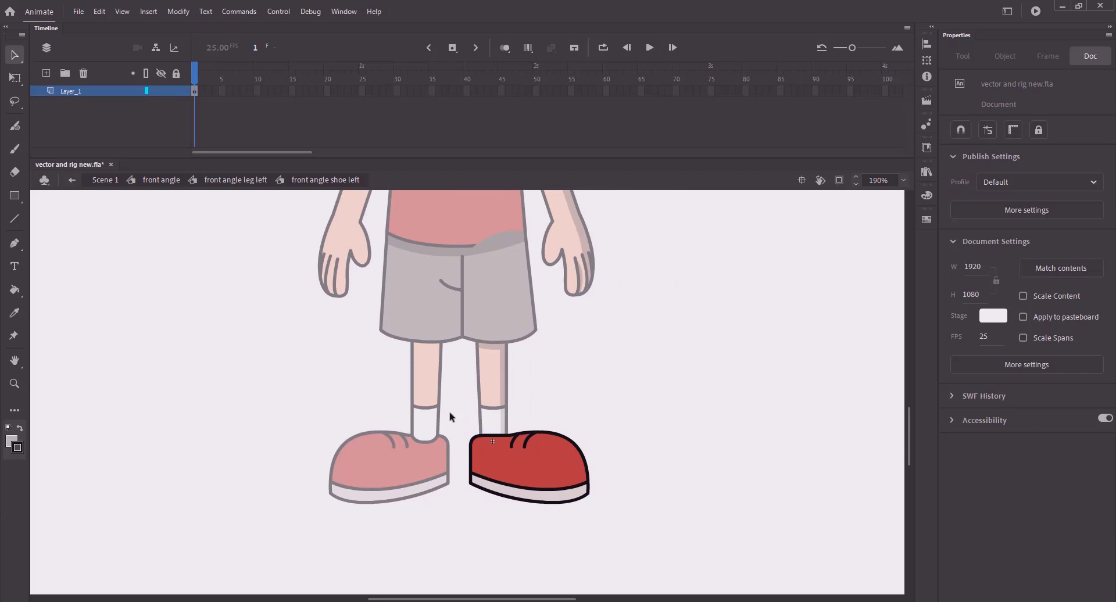
pyautogui.moveTo(451, 416); pyautogui.dragTo(622, 527)
pyautogui.moveTo(538, 415); pyautogui.dragTo(548, 423)
pyautogui.press('n')
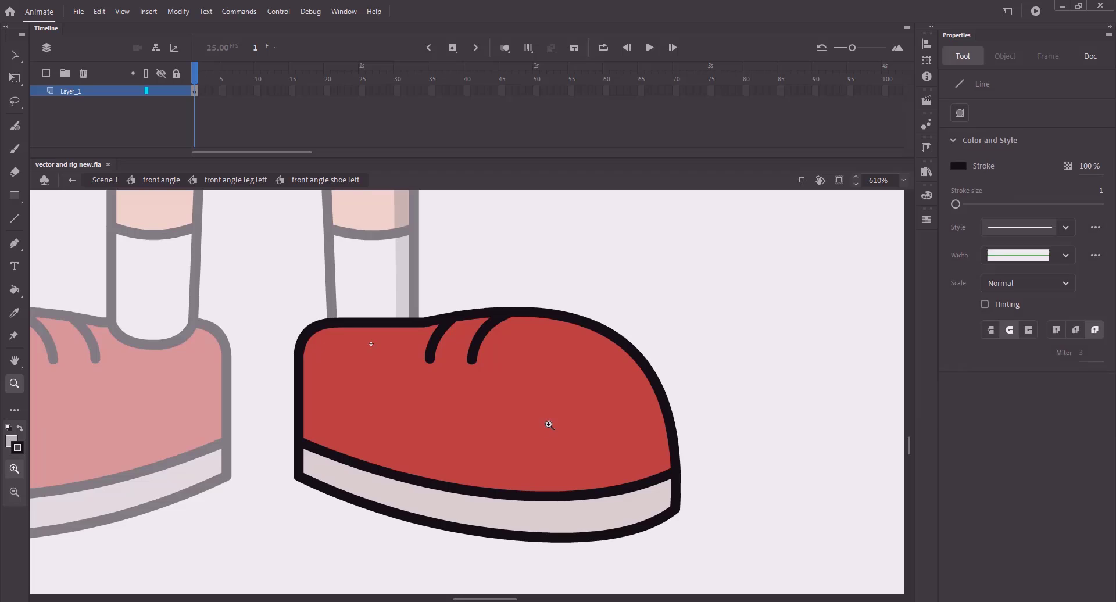
pyautogui.hotkey('ctrl', '2')
pyautogui.click(104, 180)
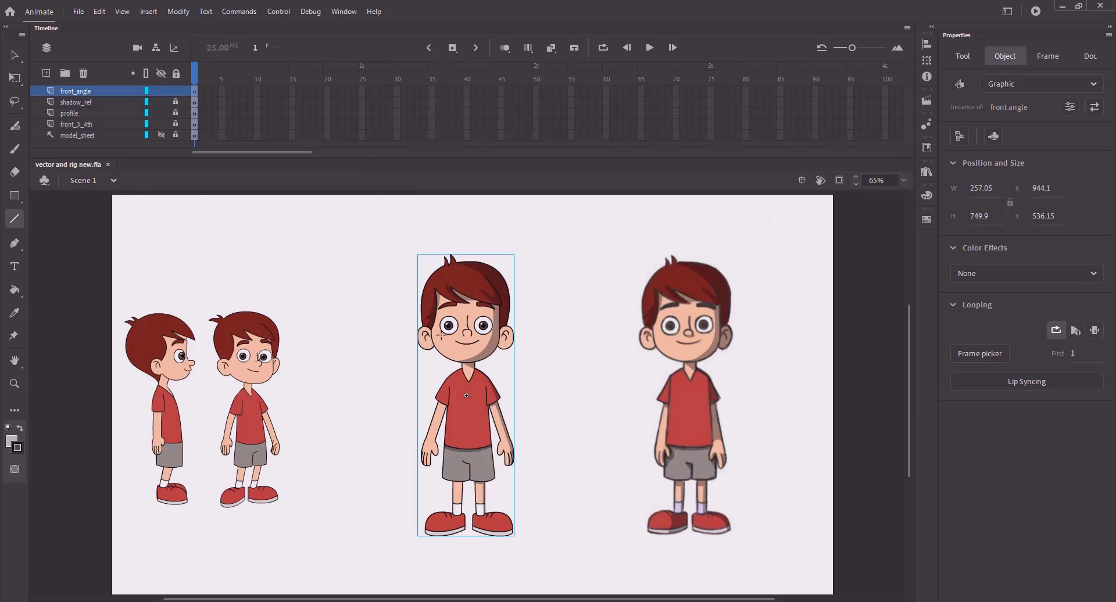
pyautogui.press('v')
pyautogui.click(610, 400)
pyautogui.press('k')
pyautogui.click(958, 166)
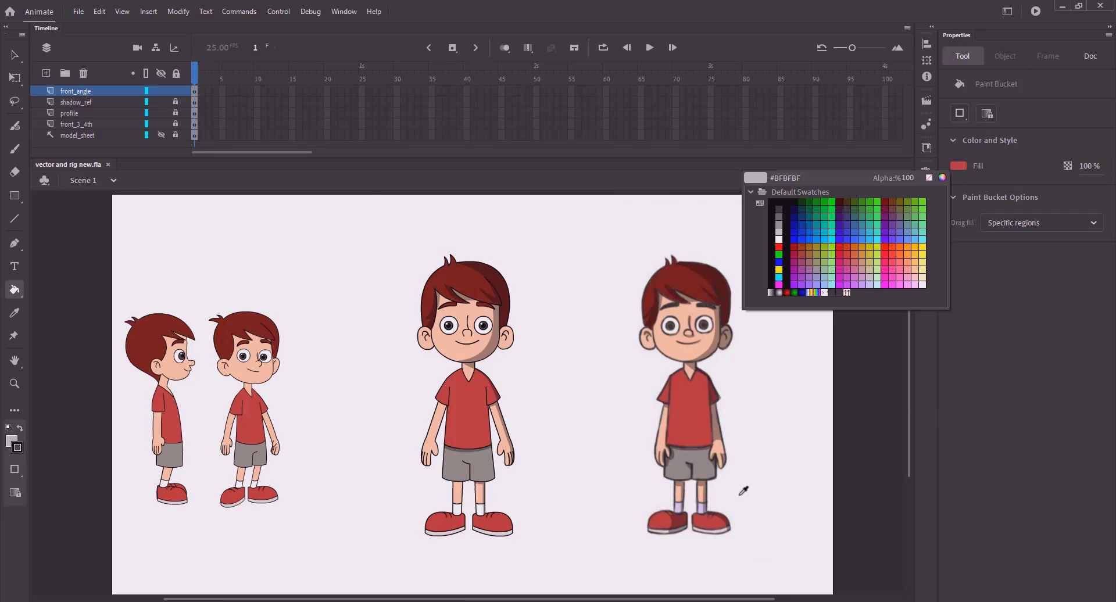
pyautogui.click(727, 516)
pyautogui.press('z')
pyautogui.moveTo(398, 480); pyautogui.dragTo(540, 555)
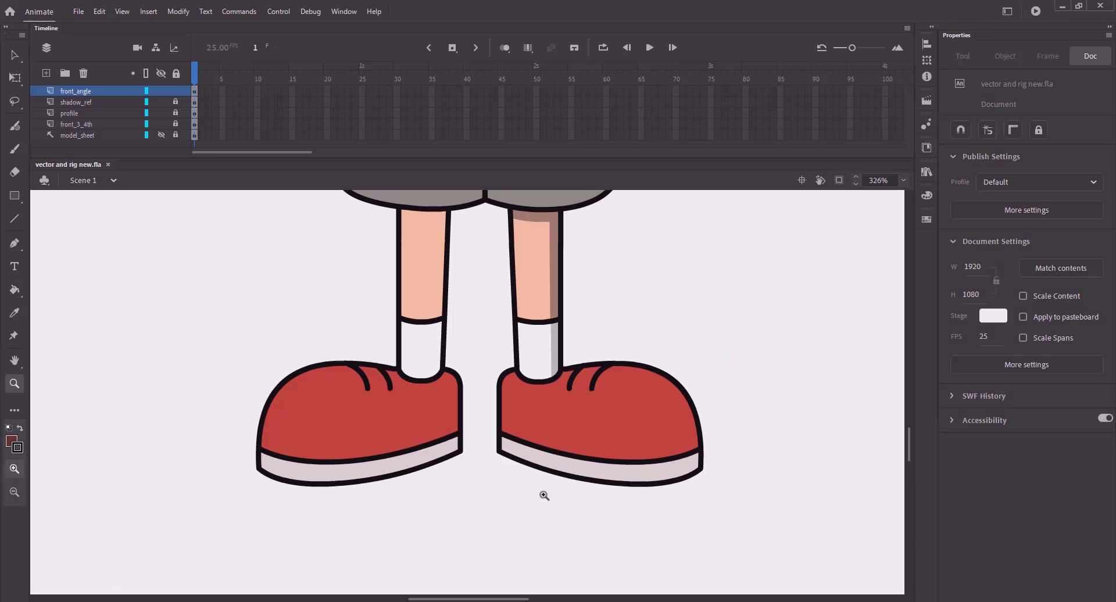
pyautogui.press('v')
pyautogui.click(594, 423)
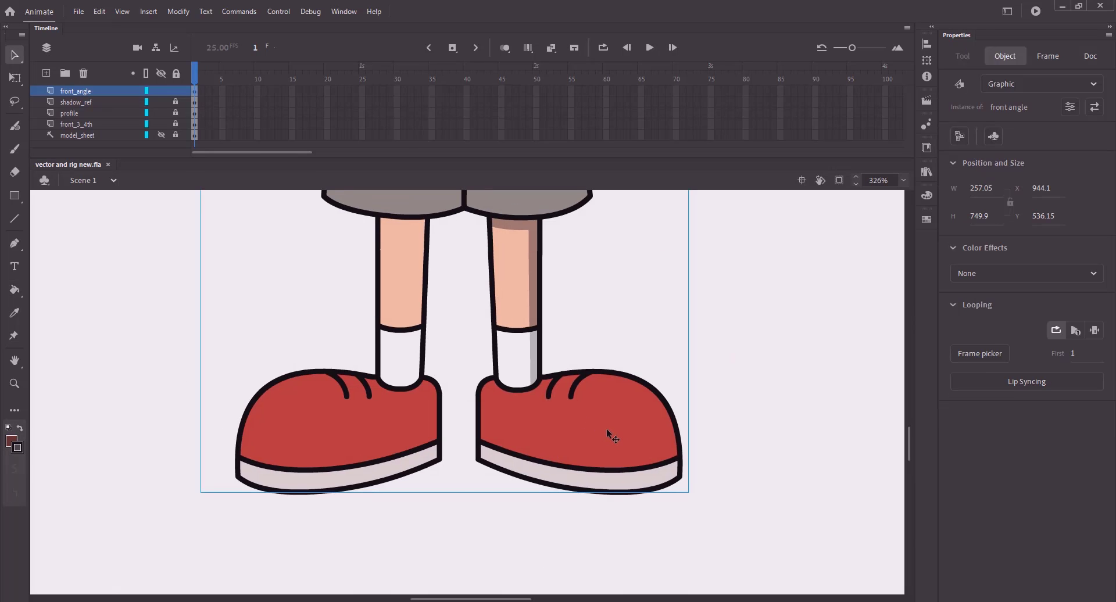
# - Inside the left shoe symbol, draw a curved line from near the first lace to the sole
pyautogui.doubleClick(605, 428)
pyautogui.doubleClick(604, 430)
pyautogui.doubleClick(603, 427)
pyautogui.press('n')
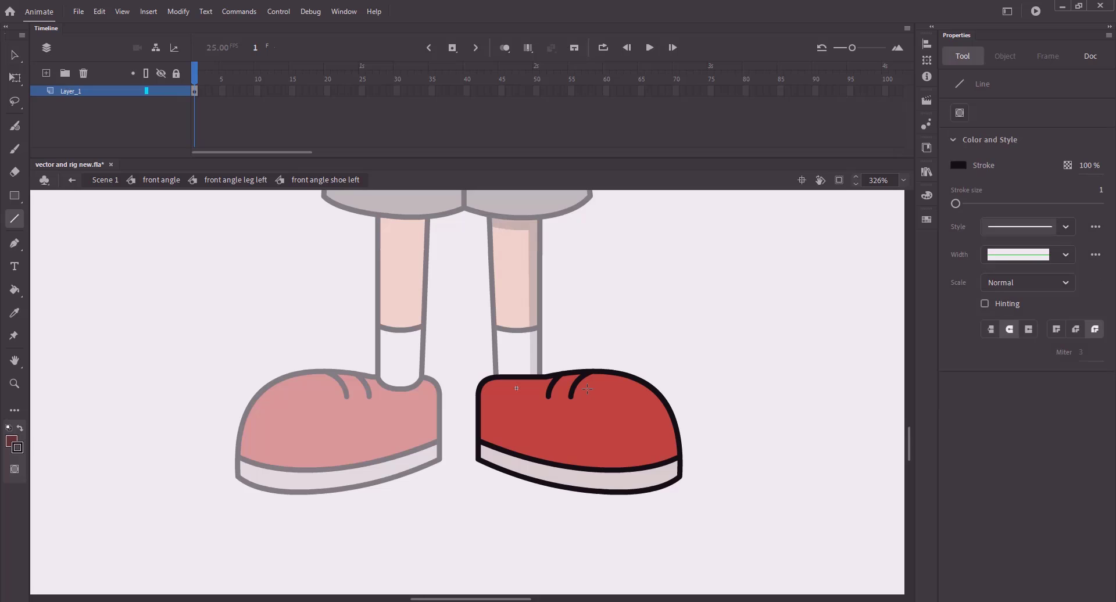
pyautogui.press('v')
pyautogui.moveTo(628, 413); pyautogui.dragTo(670, 422)
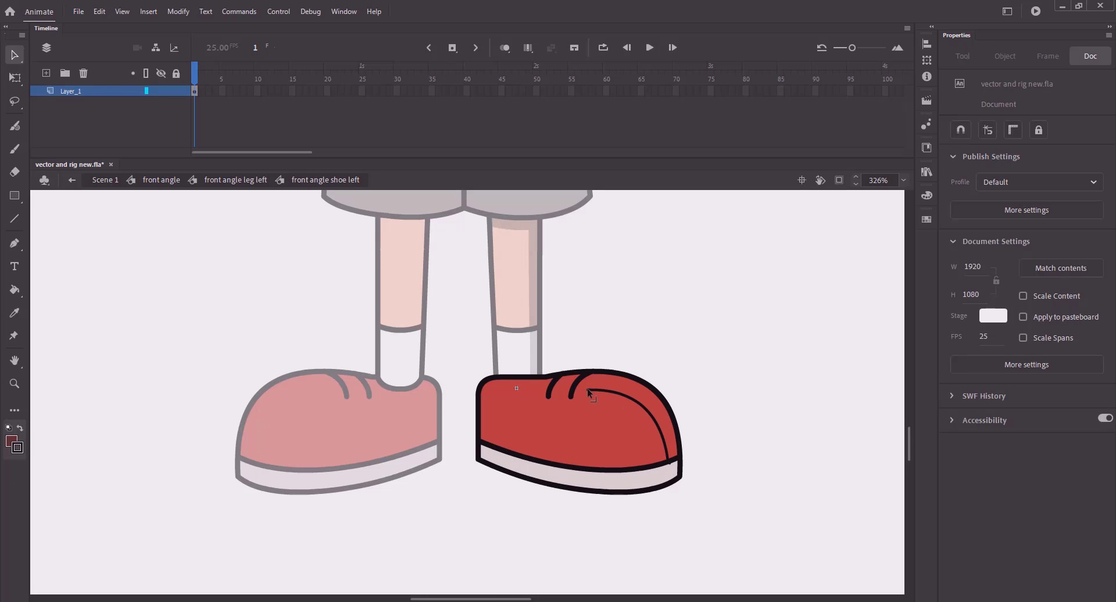
pyautogui.moveTo(588, 393); pyautogui.dragTo(542, 379)
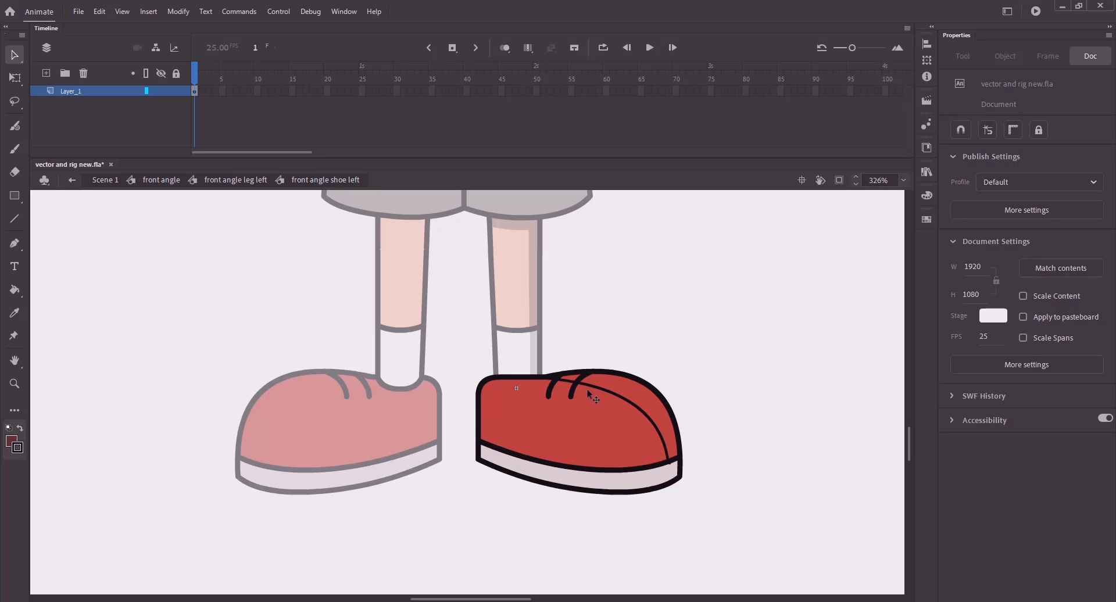
# - Fill the shoe area right of the curve dark red, delete the curve, and save
pyautogui.press('k')
pyautogui.click(625, 390)
pyautogui.hotkey('ctrl', 's')
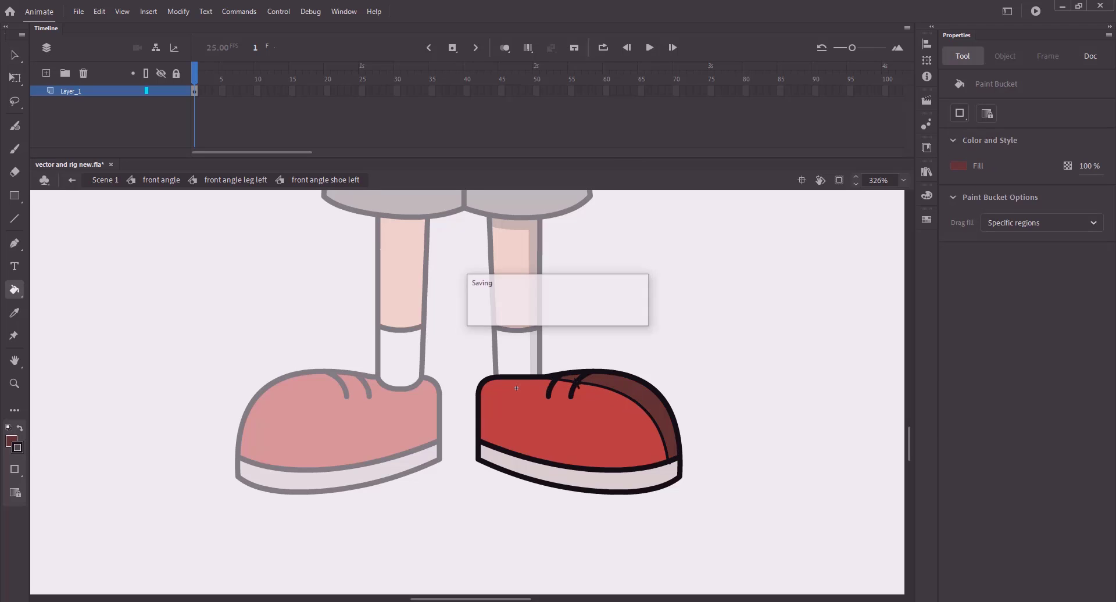
pyautogui.press('v')
pyautogui.doubleClick(563, 379)
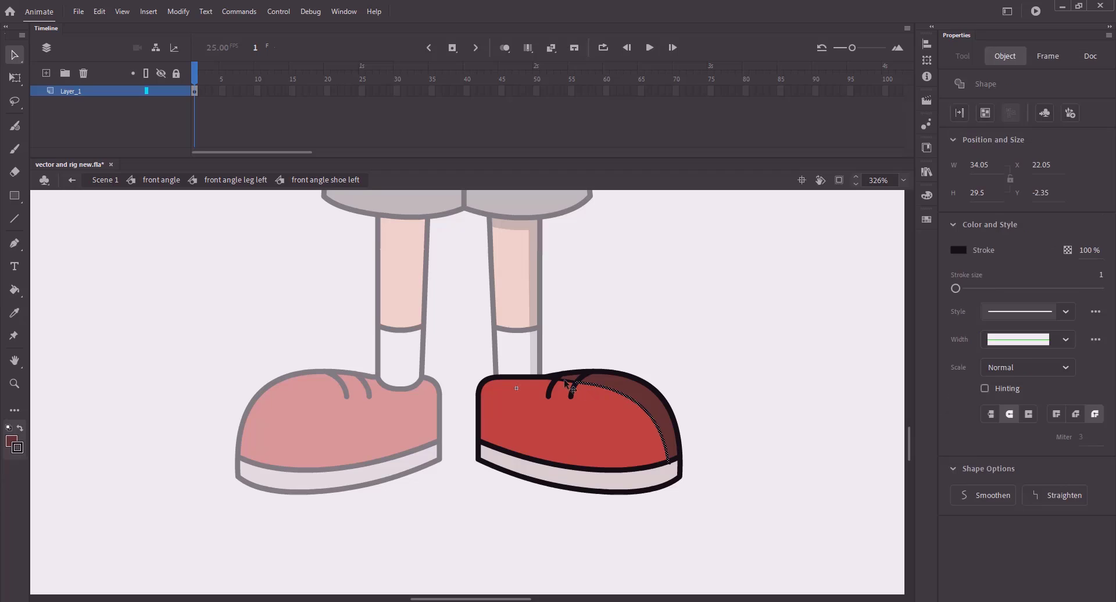
pyautogui.press('Delete')
pyautogui.hotkey('ctrl', 's')
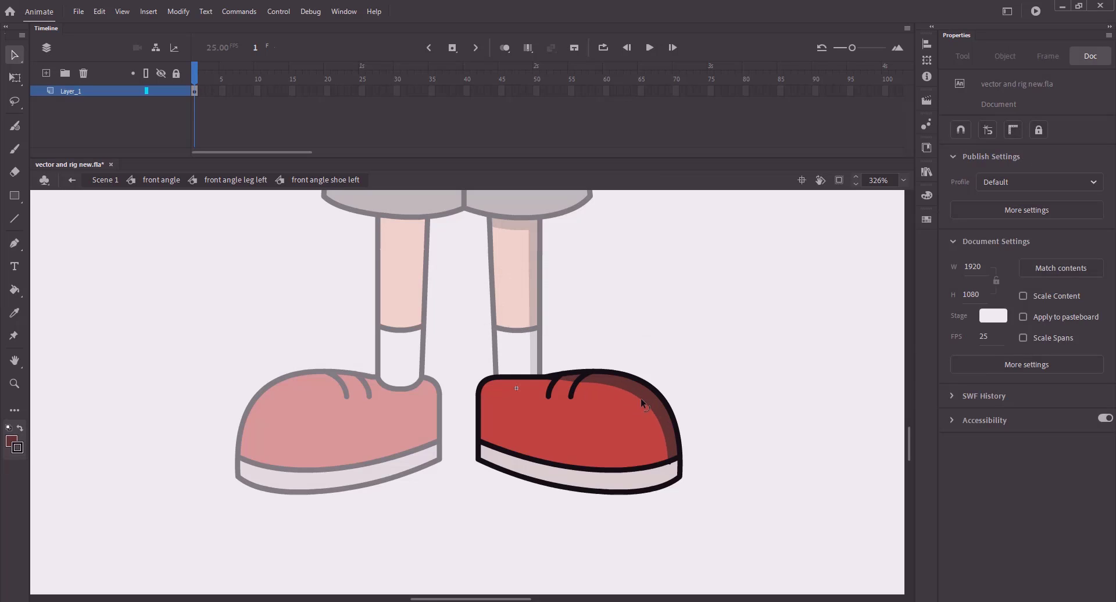
pyautogui.hotkey('ctrl', 's')
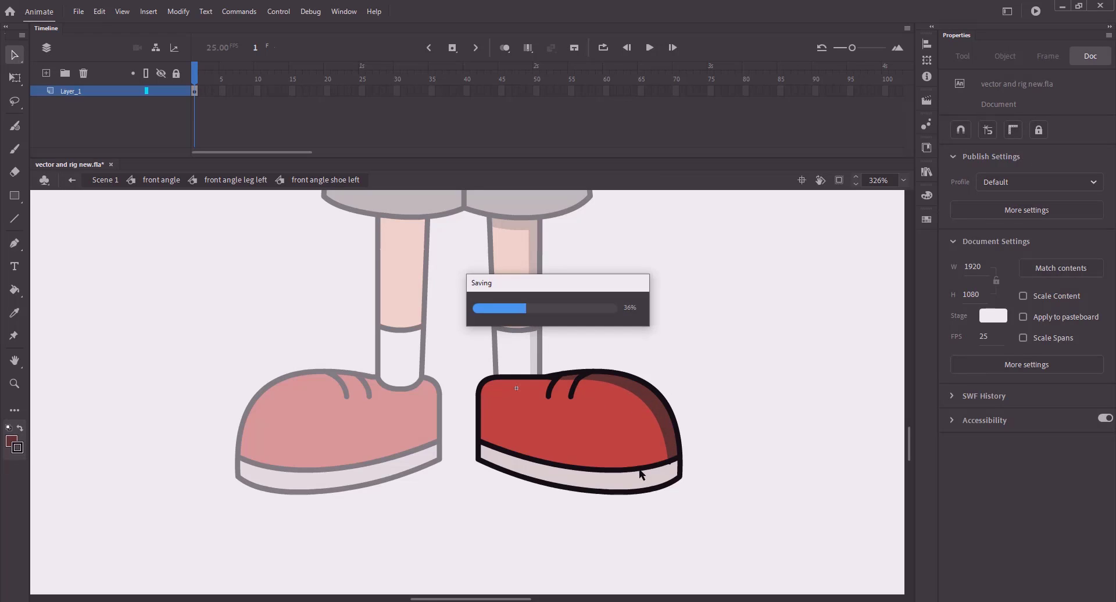
pyautogui.press('z')
pyautogui.click(665, 470)
# - Remove the stray bump on the shoe outline and draw a short divider across the sole
pyautogui.press('v')
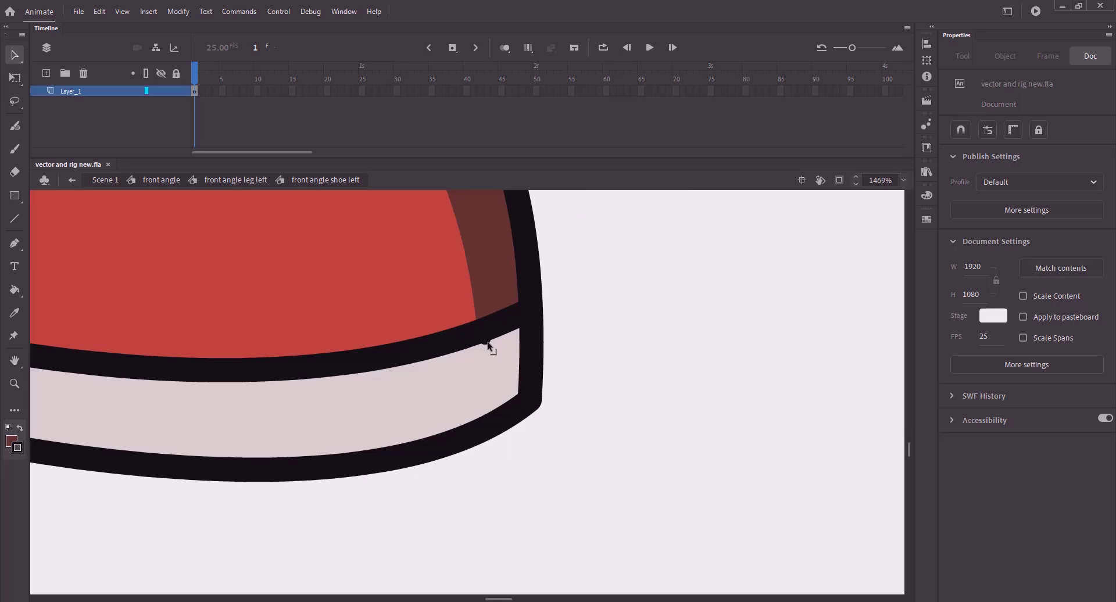
pyautogui.click(487, 342)
pyautogui.press('Delete')
pyautogui.press('n')
pyautogui.moveTo(482, 351)
pyautogui.mouseDown()
pyautogui.moveTo(479, 378)
pyautogui.moveTo(478, 325)
pyautogui.mouseUp()
pyautogui.press('v')
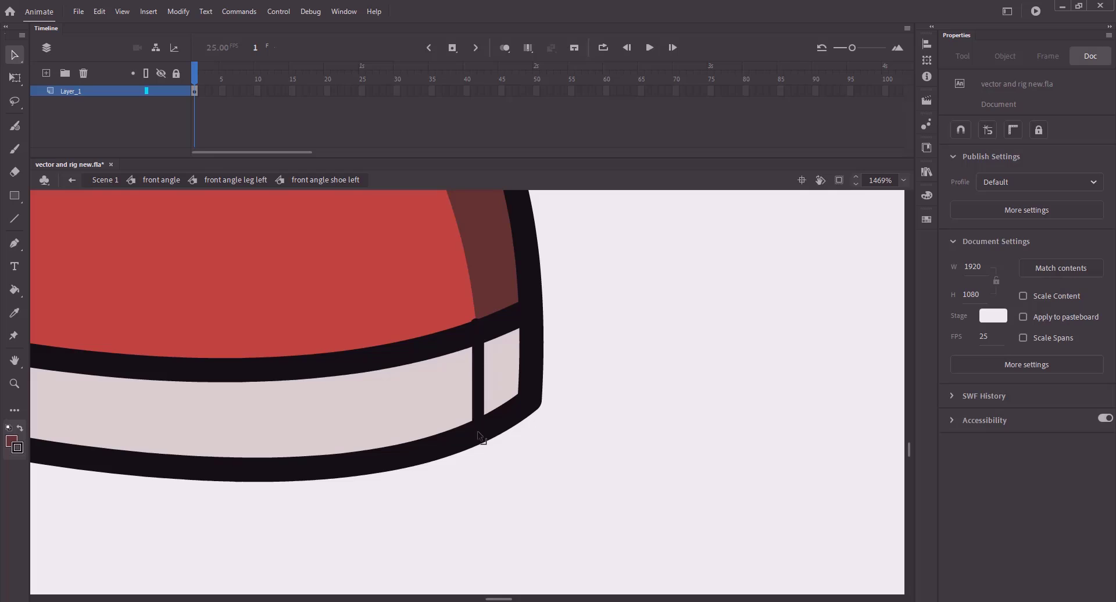
# - Fill the sole's small right corner with a grey darkened from the sole's light pink
pyautogui.press('k')
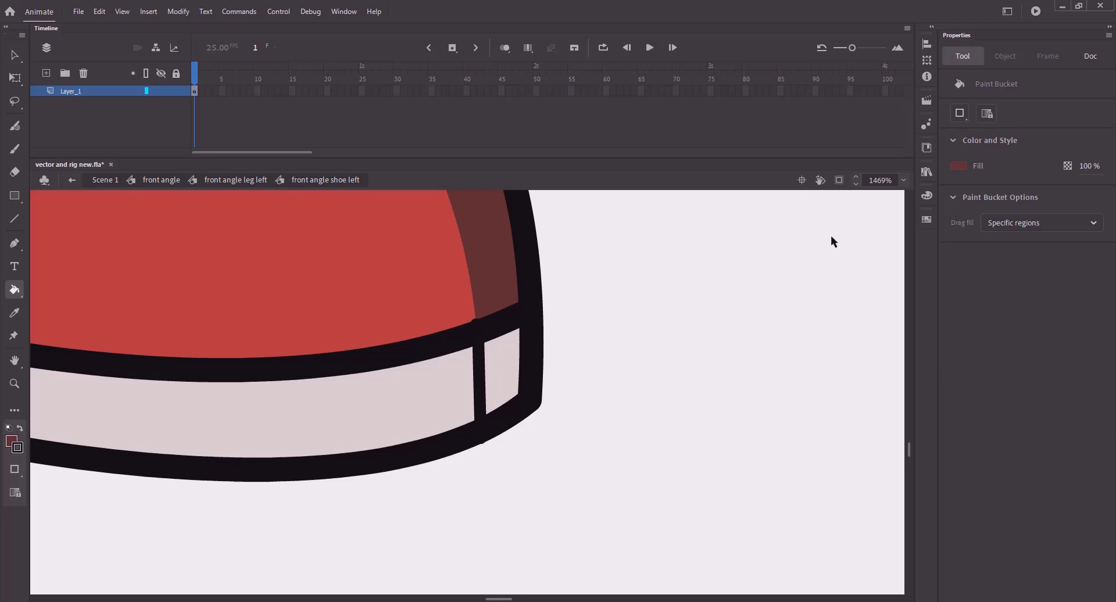
pyautogui.click(957, 165)
pyautogui.click(448, 367)
pyautogui.click(952, 167)
pyautogui.click(941, 179)
pyautogui.moveTo(749, 96); pyautogui.dragTo(721, 110)
pyautogui.press('Return')
pyautogui.click(506, 374)
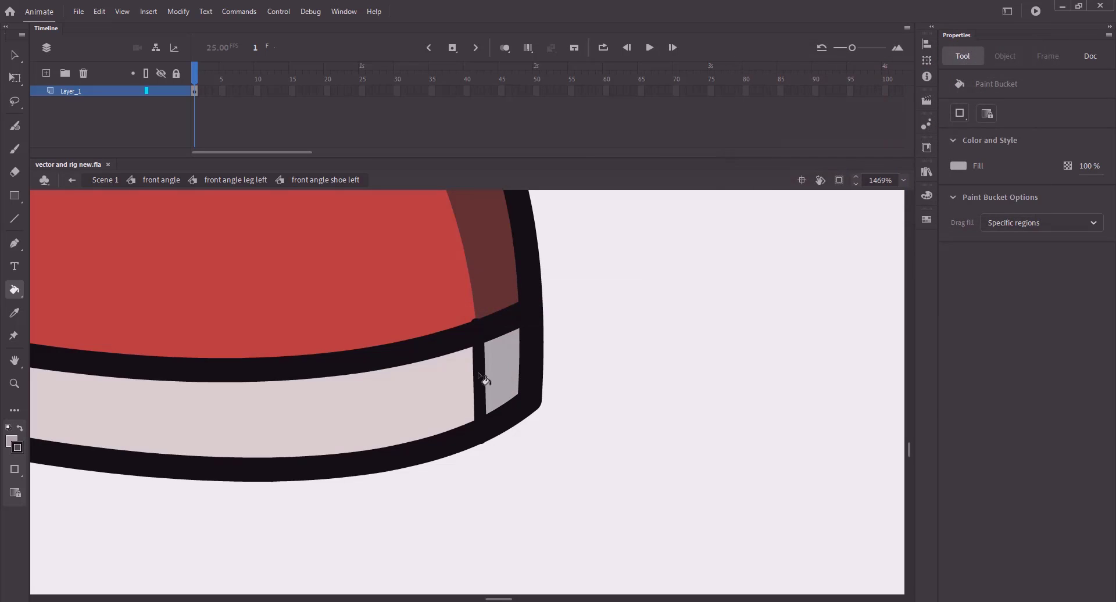
# - Delete the vertical divider stroke on the sole and clear the selection
pyautogui.press('v')
pyautogui.click(479, 378)
pyautogui.press('Delete')
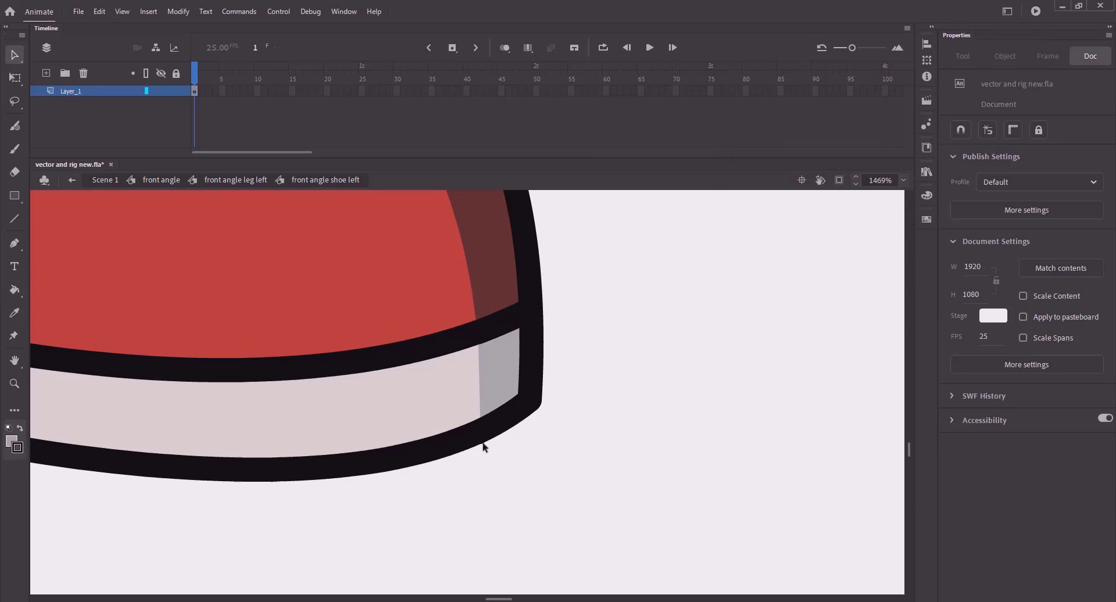
pyautogui.click(481, 446)
pyautogui.click(563, 468)
# - Save the file, zoom out to the whole stage and return to Scene 1
pyautogui.hotkey('ctrl', '2')
pyautogui.hotkey('ctrl', 's')
pyautogui.click(104, 179)
pyautogui.click(320, 301)
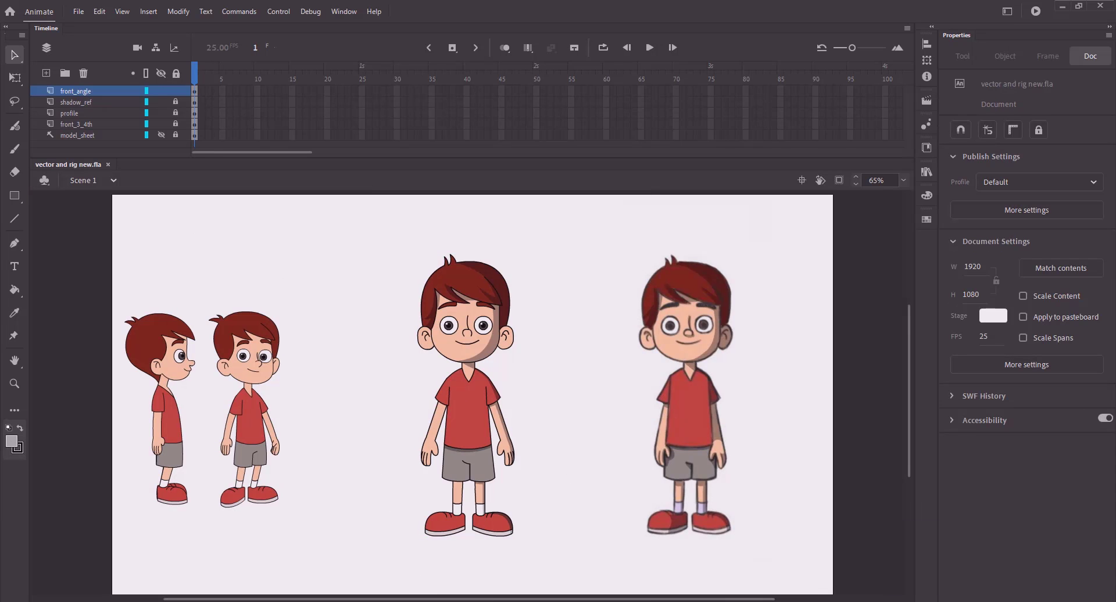
# - Zoom in on the legs and drill into front angle leg right, then the upper leg symbol
pyautogui.press('z')
pyautogui.moveTo(384, 431); pyautogui.dragTo(499, 538)
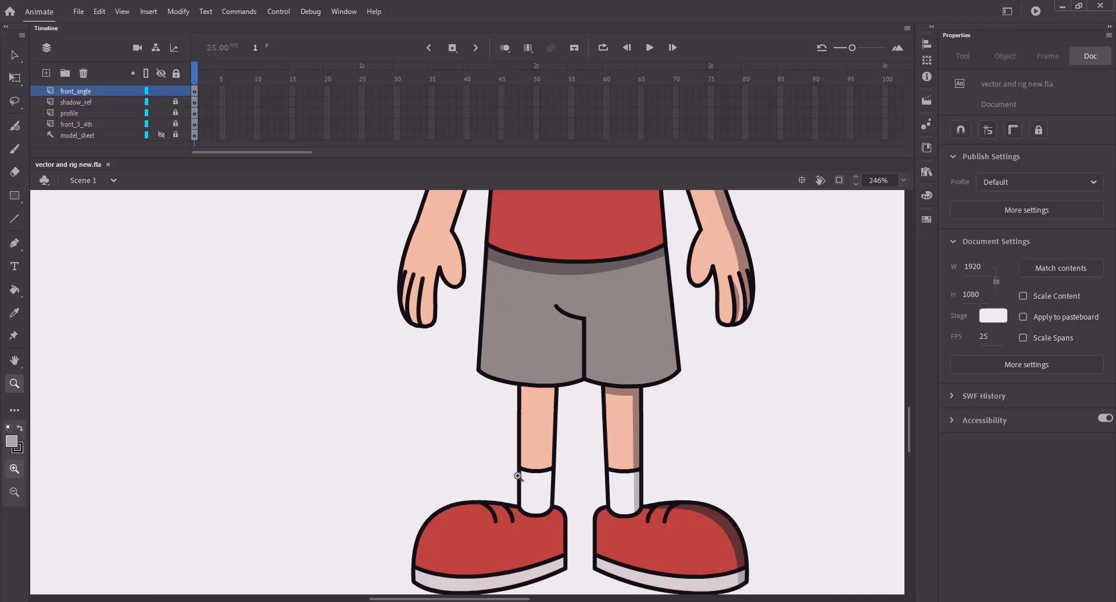
pyautogui.press('v')
pyautogui.doubleClick(535, 443)
pyautogui.click(538, 406)
pyautogui.doubleClick(514, 353)
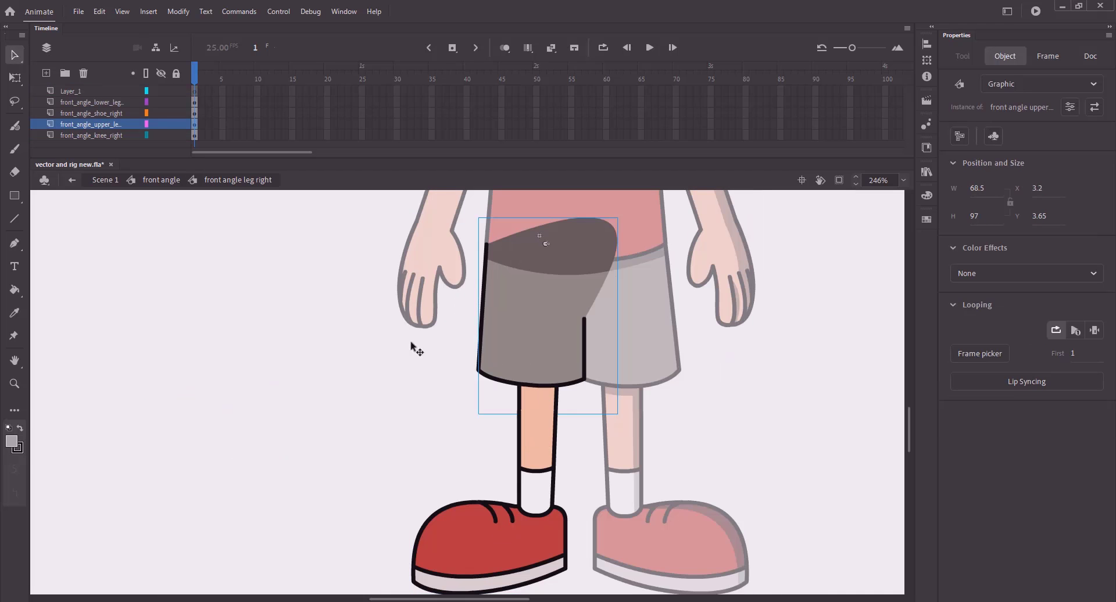
pyautogui.click(416, 346)
pyautogui.click(534, 372)
pyautogui.doubleClick(534, 397)
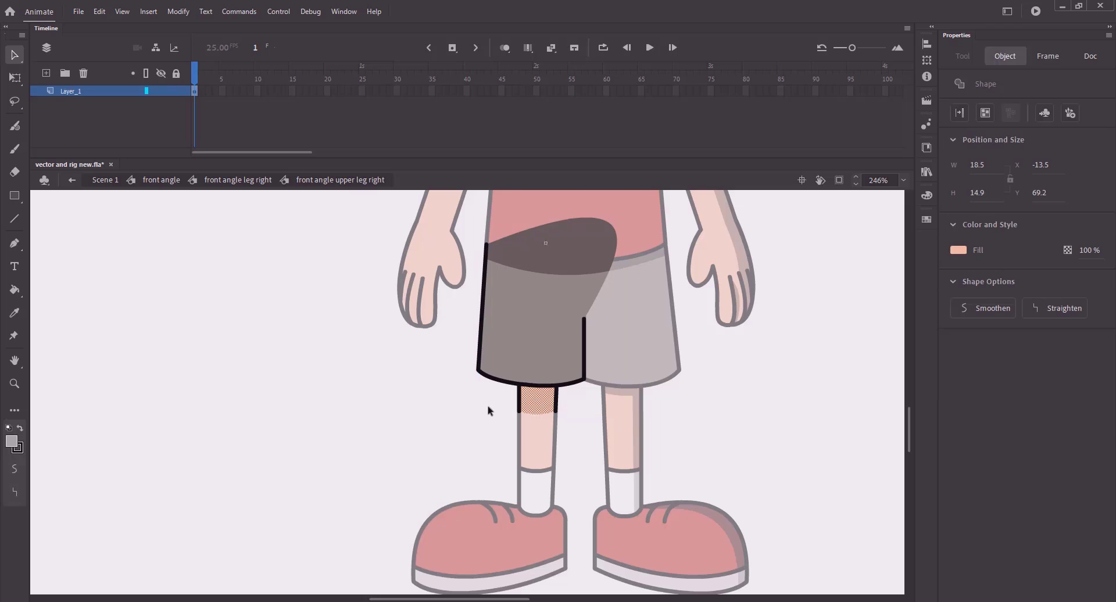
# - Back in the front angle symbol, sample the skin-shadow brown as the fill colour
pyautogui.press('z')
pyautogui.click(165, 180)
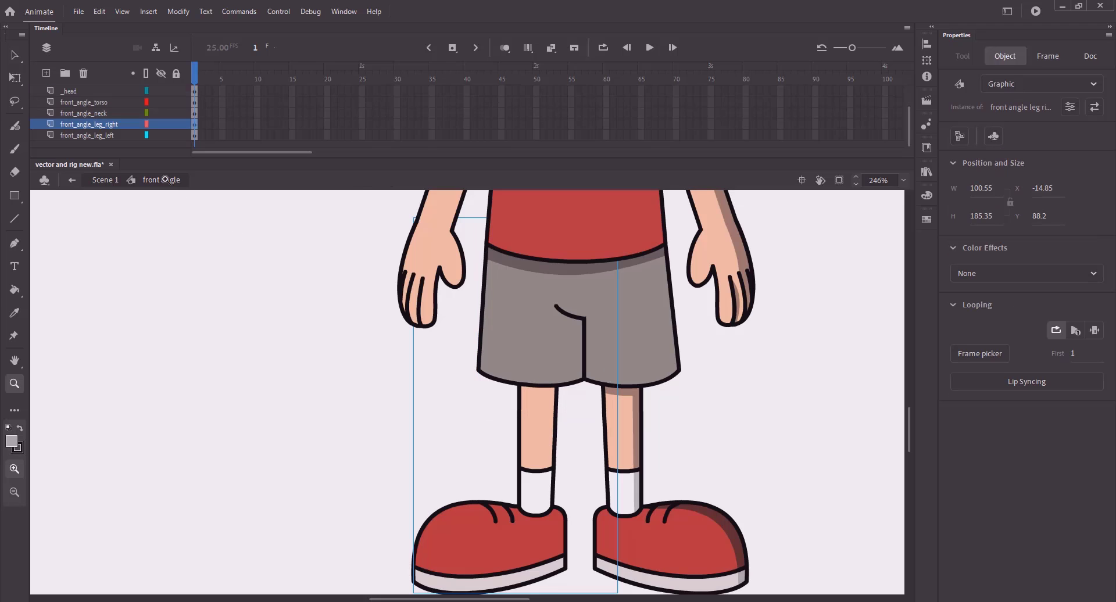
pyautogui.press('v')
pyautogui.click(870, 264)
pyautogui.press('k')
pyautogui.click(958, 165)
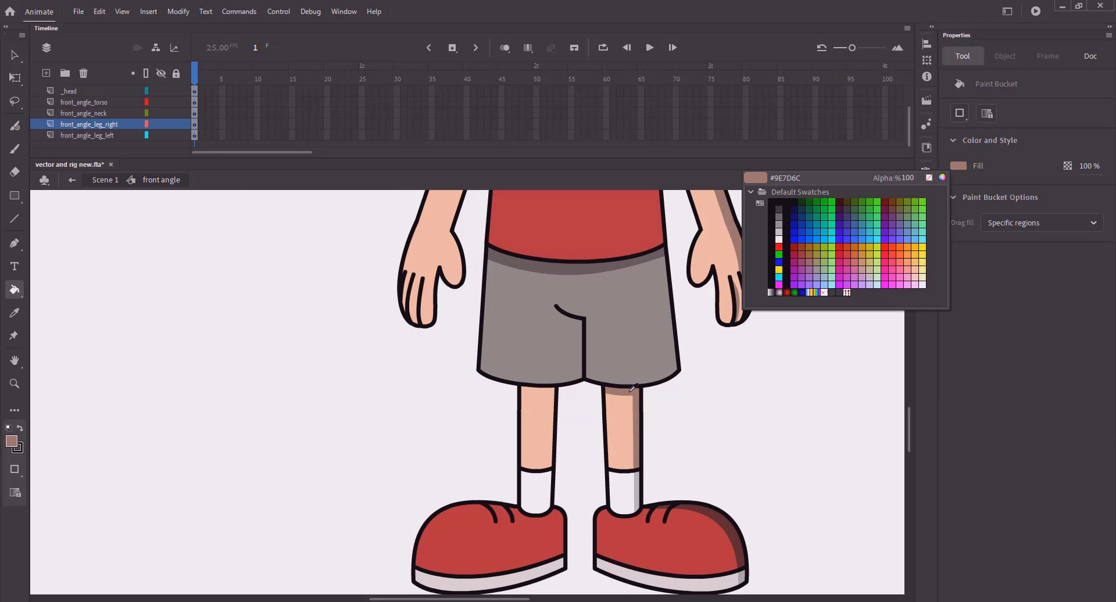
pyautogui.click(617, 393)
# - Re-enter the right leg's upper leg symbol and zoom in closely on the top of the thigh
pyautogui.press('v')
pyautogui.doubleClick(536, 418)
pyautogui.click(536, 418)
pyautogui.doubleClick(534, 407)
pyautogui.press('z')
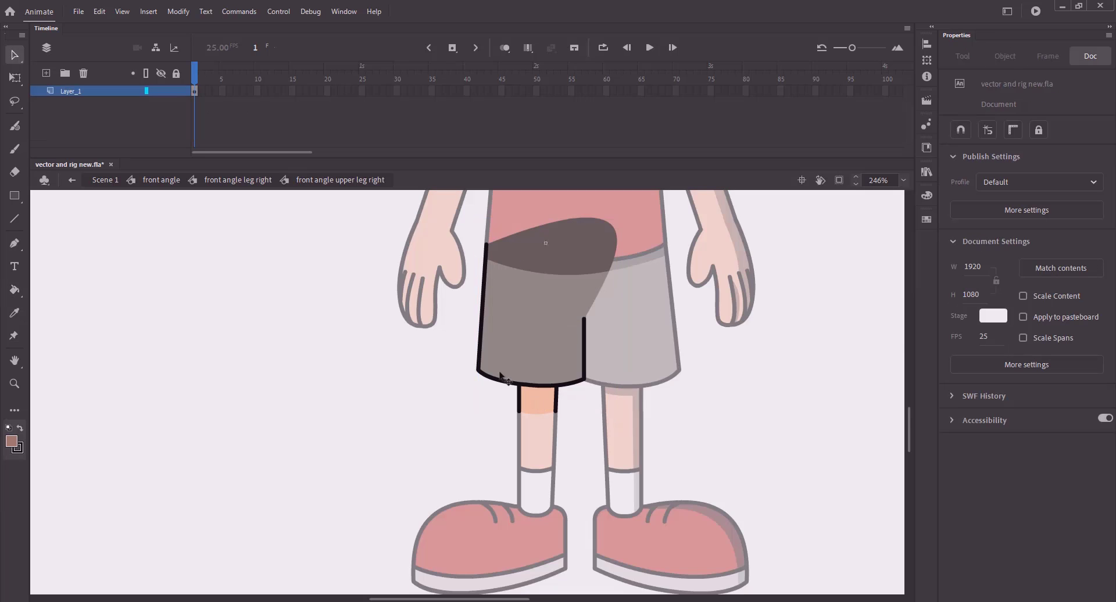
pyautogui.moveTo(488, 363); pyautogui.dragTo(585, 423)
# - Draw a guide line across the upper leg and bend it under the shorts and down the right side
pyautogui.press('n')
pyautogui.moveTo(409, 400)
pyautogui.mouseDown()
pyautogui.moveTo(494, 410)
pyautogui.moveTo(547, 533)
pyautogui.mouseUp()
pyautogui.press('v')
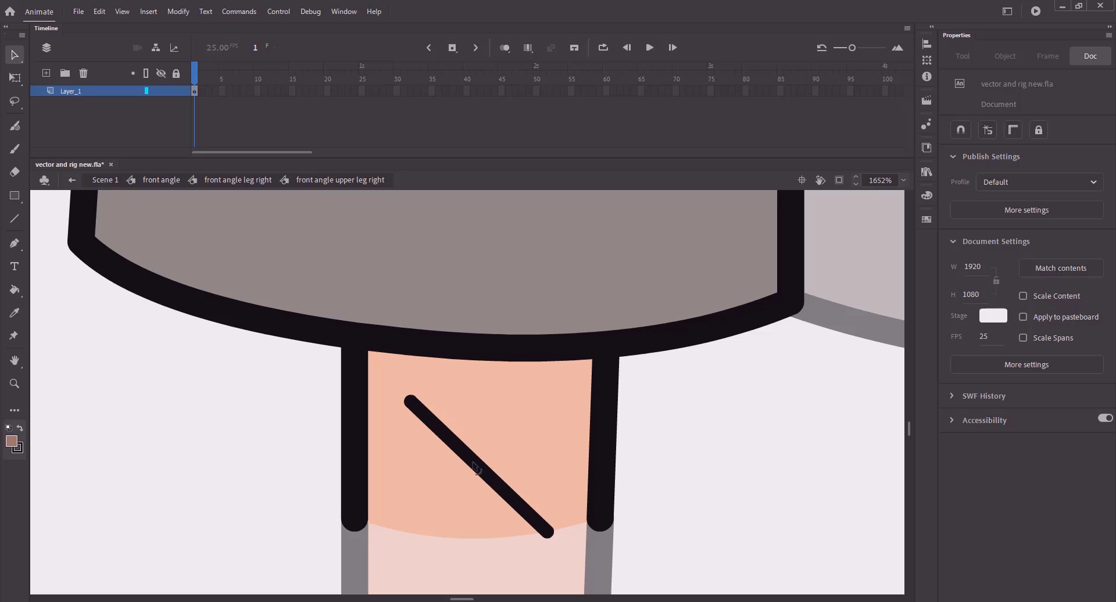
pyautogui.moveTo(473, 462); pyautogui.dragTo(545, 405)
pyautogui.moveTo(412, 401); pyautogui.dragTo(349, 395)
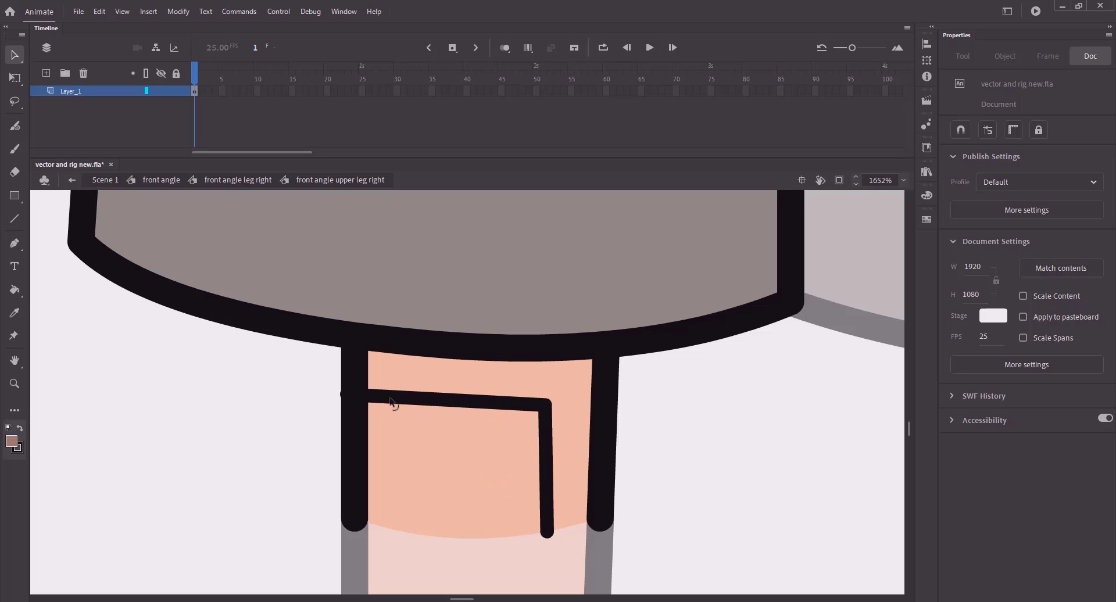
pyautogui.moveTo(455, 402); pyautogui.dragTo(457, 412)
pyautogui.moveTo(545, 406); pyautogui.dragTo(546, 402)
pyautogui.moveTo(464, 411); pyautogui.dragTo(463, 407)
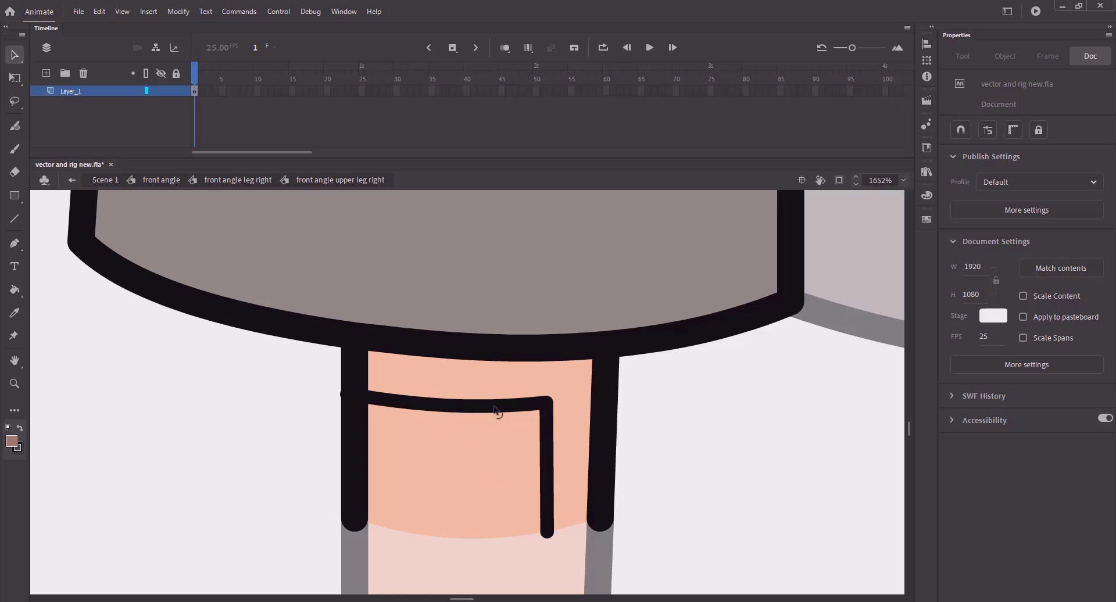
pyautogui.moveTo(546, 402); pyautogui.dragTo(542, 408)
# - Fill the area above and right of the guide line brown, then delete the guide line
pyautogui.press('k')
pyautogui.click(516, 391)
pyautogui.press('v')
pyautogui.doubleClick(541, 428)
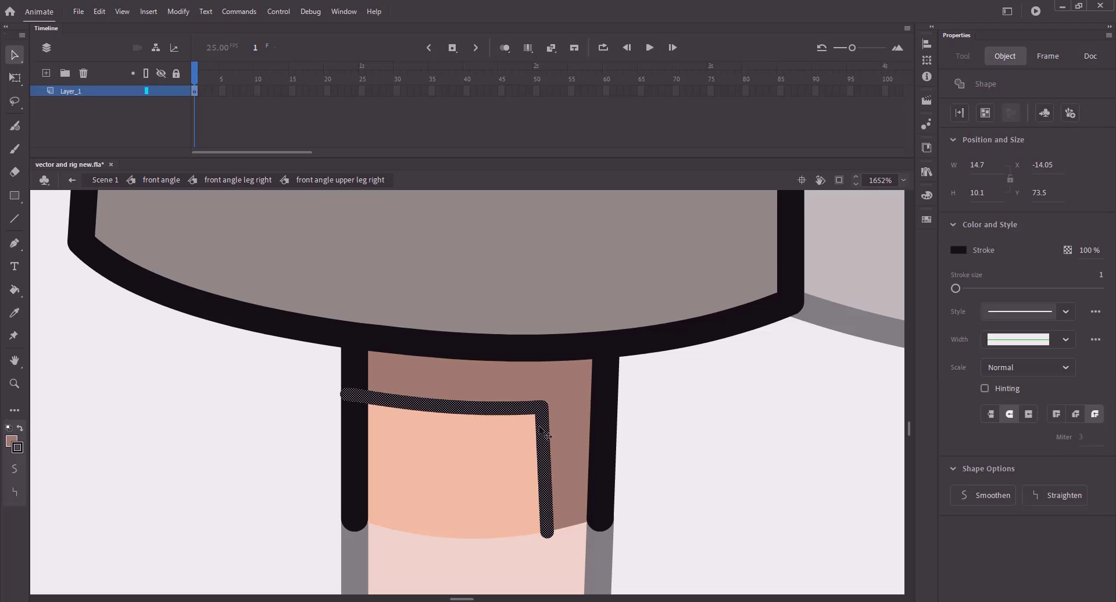
pyautogui.press('Delete')
# - Zoom out, return to the right leg symbol and open the lower leg symbol
pyautogui.hotkey('ctrl', '-')
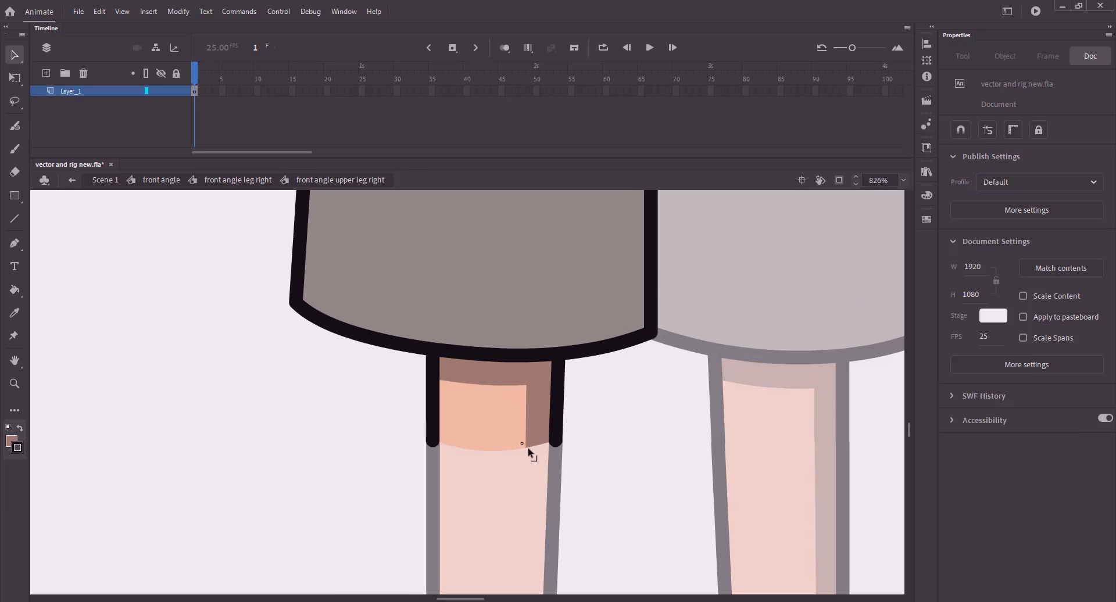
pyautogui.click(530, 450)
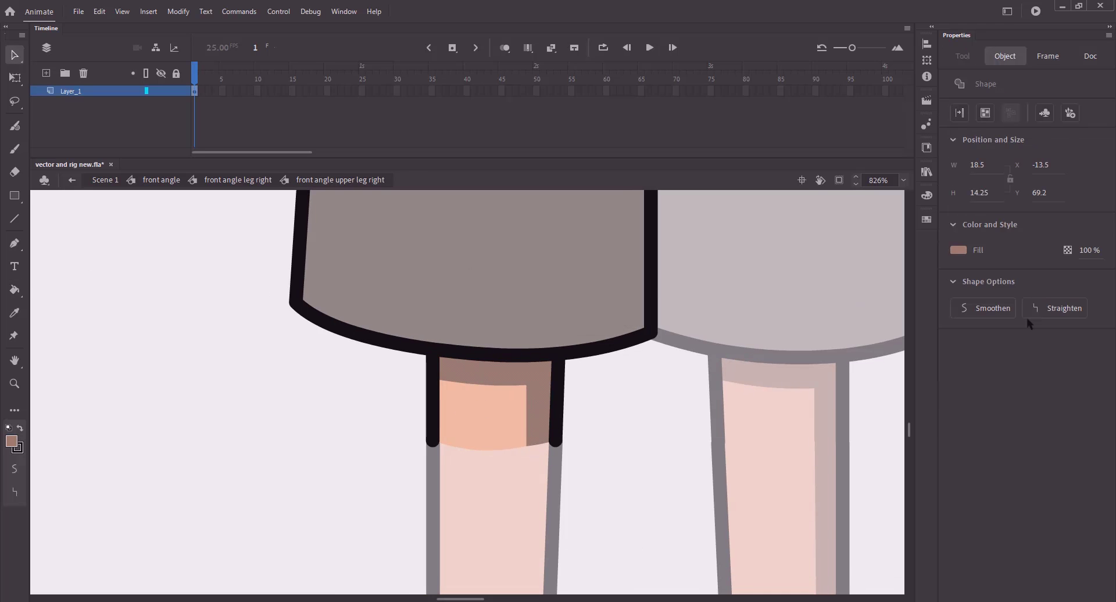
pyautogui.click(605, 430)
pyautogui.click(235, 181)
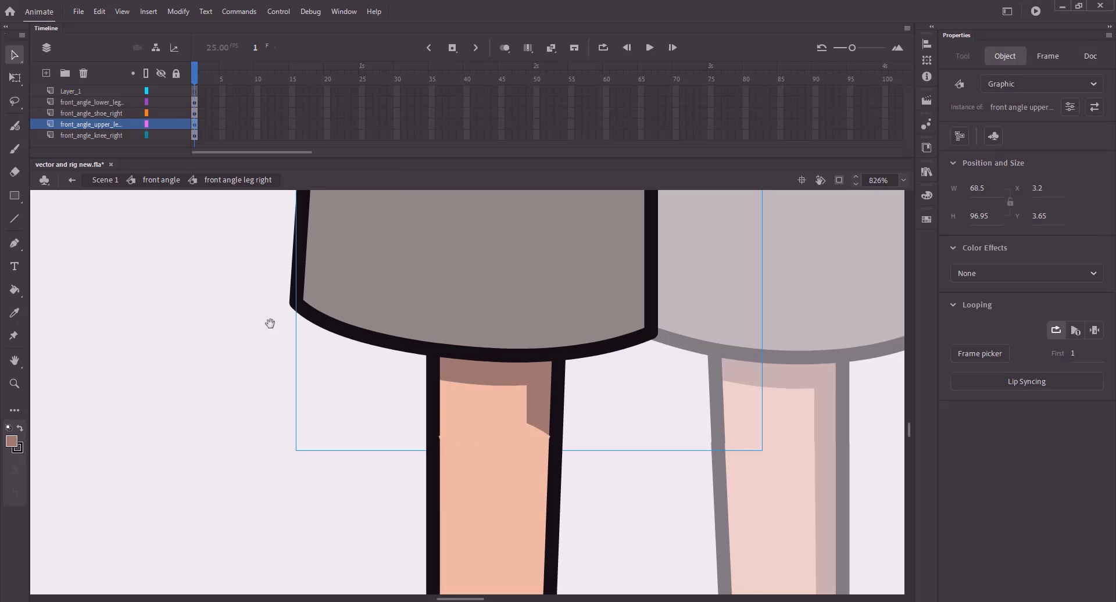
pyautogui.doubleClick(498, 403)
# - Undo an accidental move of the lower leg's skin fill and save
pyautogui.click(305, 382)
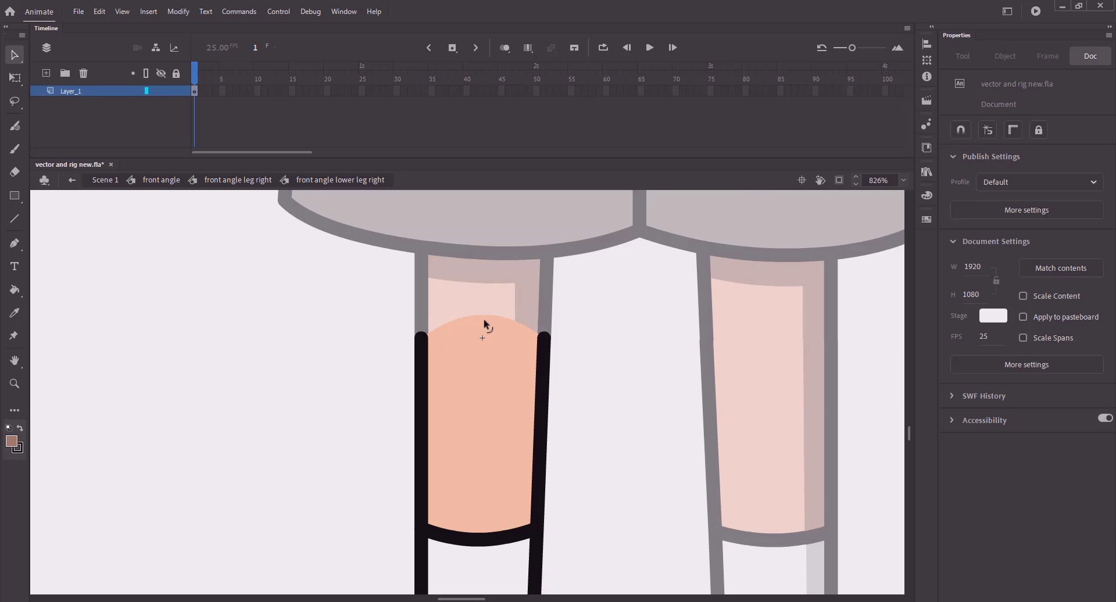
pyautogui.moveTo(478, 321)
pyautogui.mouseDown()
pyautogui.moveTo(457, 348)
pyautogui.moveTo(487, 339)
pyautogui.moveTo(515, 533)
pyautogui.mouseUp()
pyautogui.hotkey('ctrl', 'z')
pyautogui.hotkey('ctrl', 'z')
pyautogui.hotkey('ctrl', 's')
# - Fill the skin strip right of the guide line darker and delete the vertical guide line
pyautogui.press('n')
pyautogui.press('k')
pyautogui.click(527, 467)
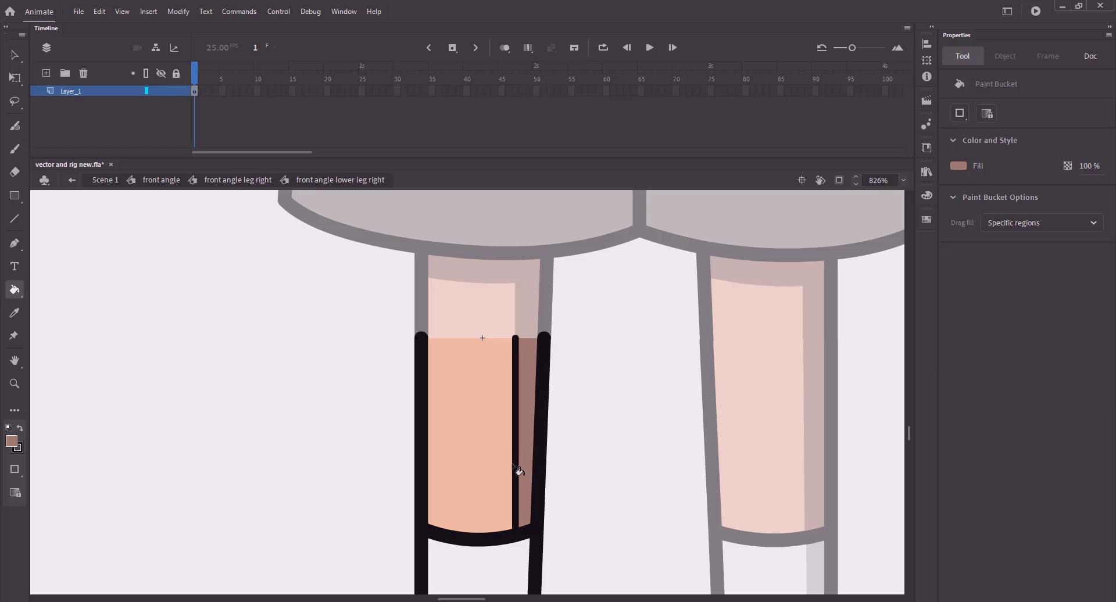
pyautogui.press('v')
pyautogui.click(516, 473)
pyautogui.press('Delete')
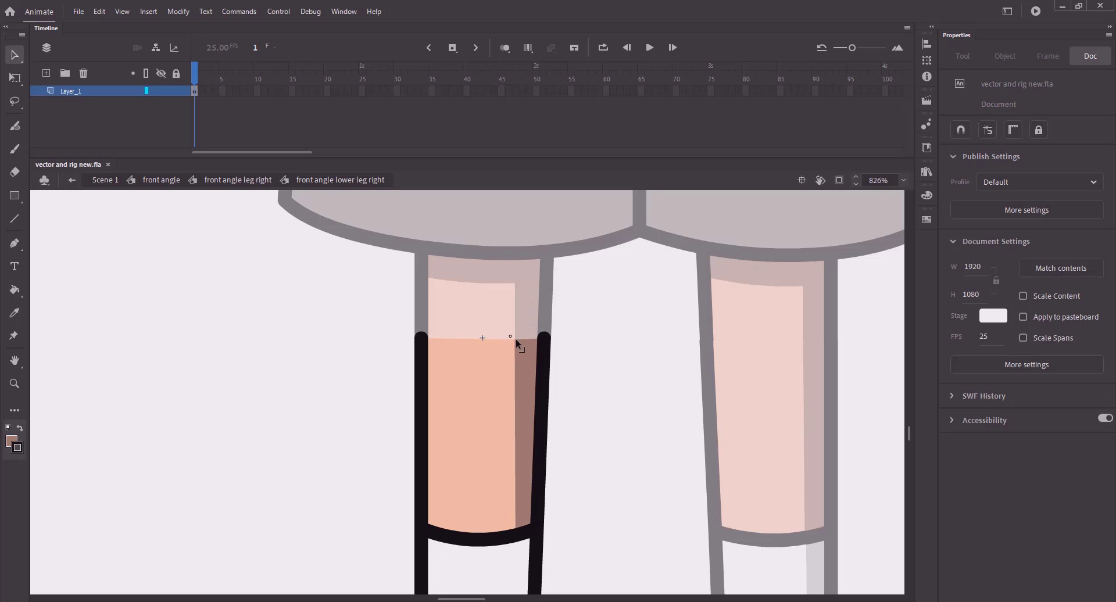
# - Save, go back to the front angle symbol and sample the grey sock shadow as fill
pyautogui.moveTo(305, 346); pyautogui.dragTo(278, 141)
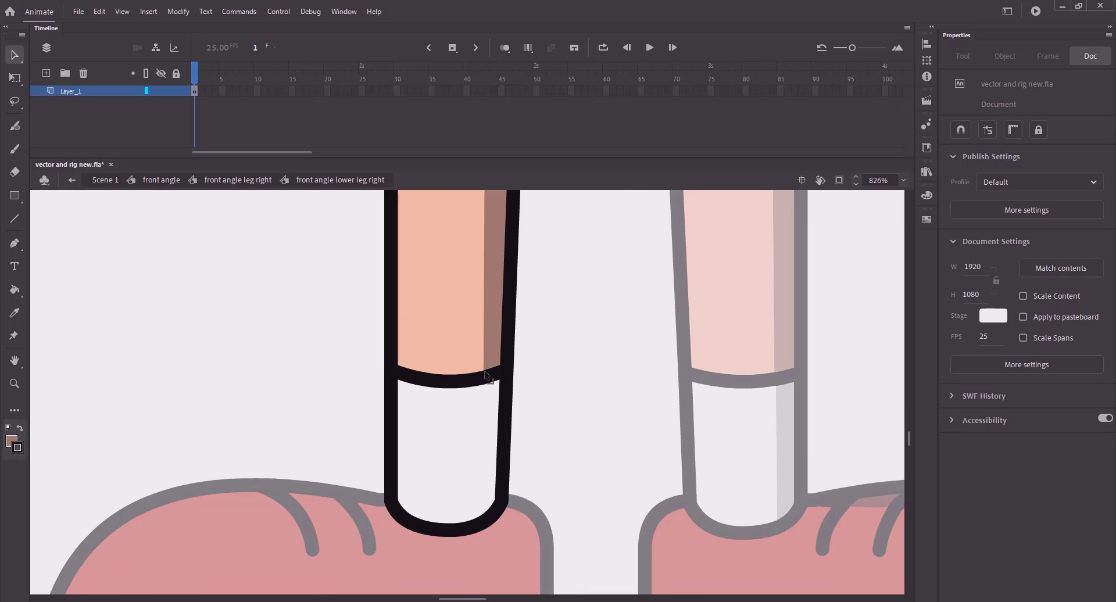
pyautogui.hotkey('ctrl', 's')
pyautogui.doubleClick(236, 293)
pyautogui.doubleClick(237, 290)
pyautogui.press('k')
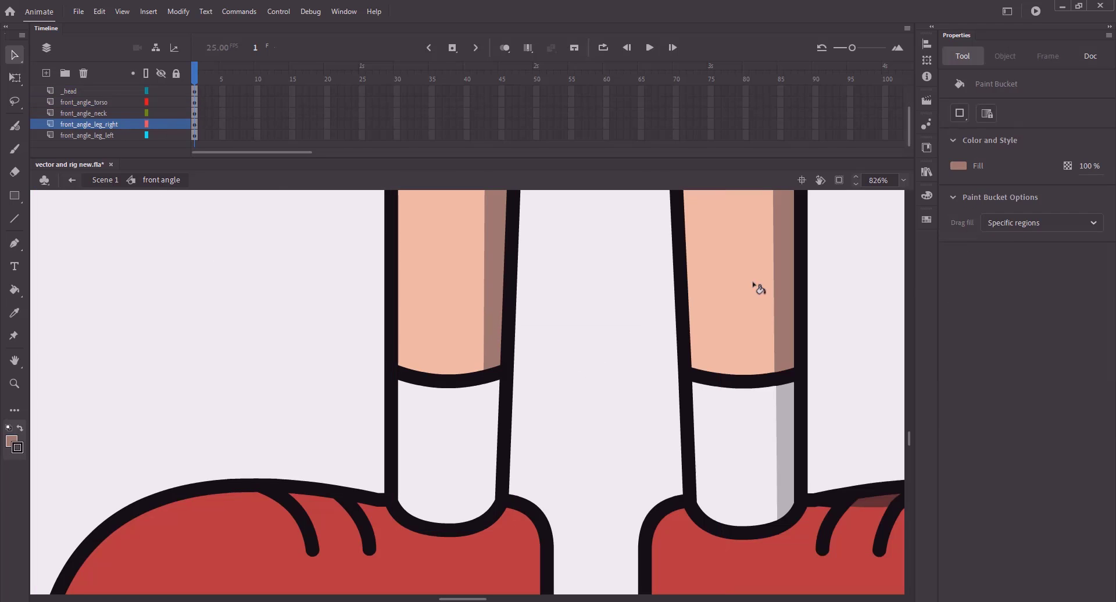
pyautogui.click(958, 165)
pyautogui.click(786, 396)
# - Re-enter the right lower leg symbol and draw a vertical guide line down the sock
pyautogui.press('v')
pyautogui.click(465, 418)
pyautogui.doubleClick(468, 418)
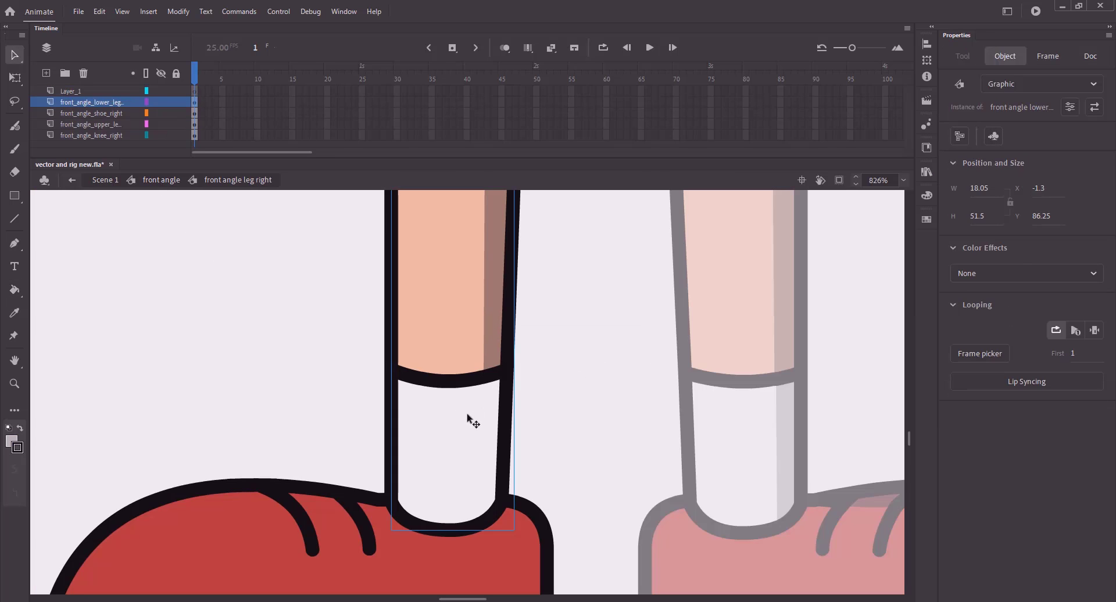
pyautogui.doubleClick(472, 418)
pyautogui.press('n')
pyautogui.moveTo(483, 381); pyautogui.dragTo(480, 531)
# - Fill the sock strip right of the guide line grey, then delete the guide line
pyautogui.press('k')
pyautogui.click(489, 446)
pyautogui.press('v')
pyautogui.click(479, 442)
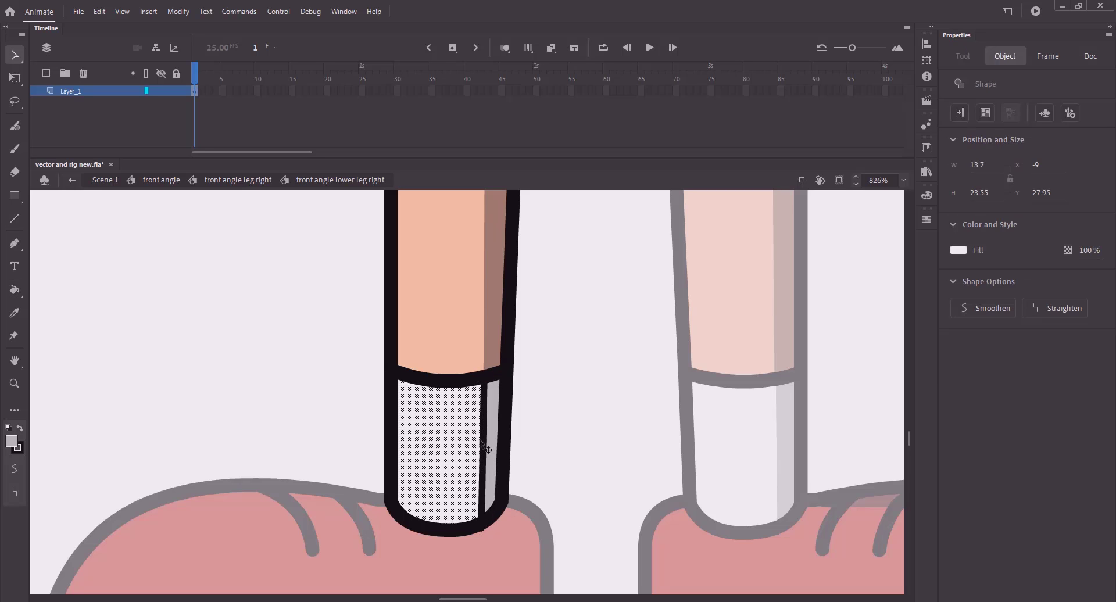
pyautogui.click(483, 445)
pyautogui.press('Delete')
# - Save the file and return up to the front angle symbol with nothing selected
pyautogui.click(232, 181)
pyautogui.hotkey('ctrl', 's')
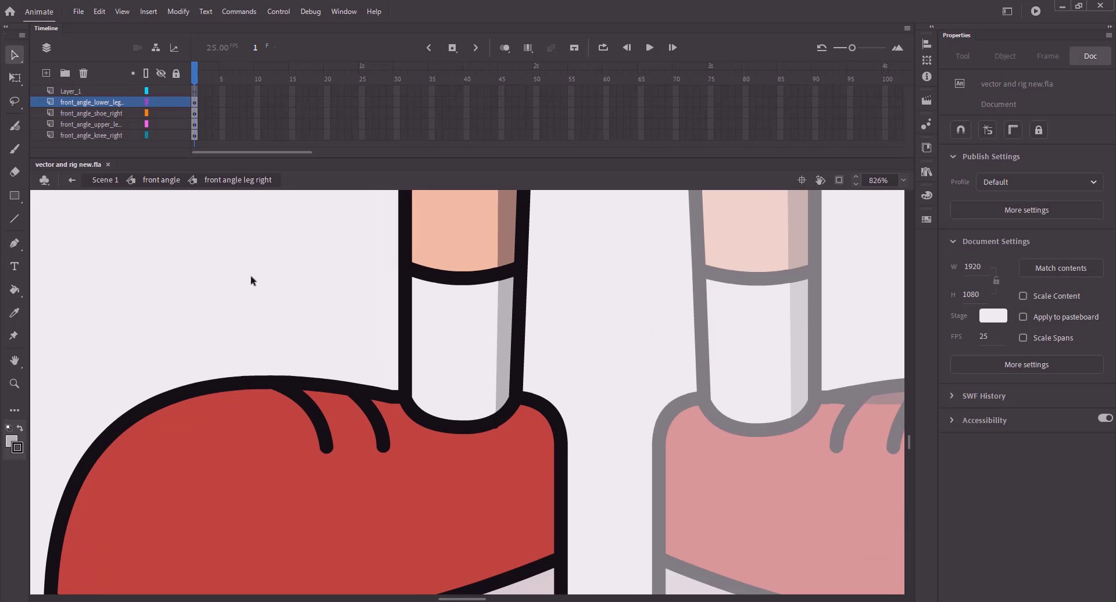
pyautogui.doubleClick(250, 279)
pyautogui.click(742, 270)
# - Sample the shoe's dark red as fill and bring the right shoe into view
pyautogui.press('k')
pyautogui.click(960, 166)
pyautogui.click(860, 348)
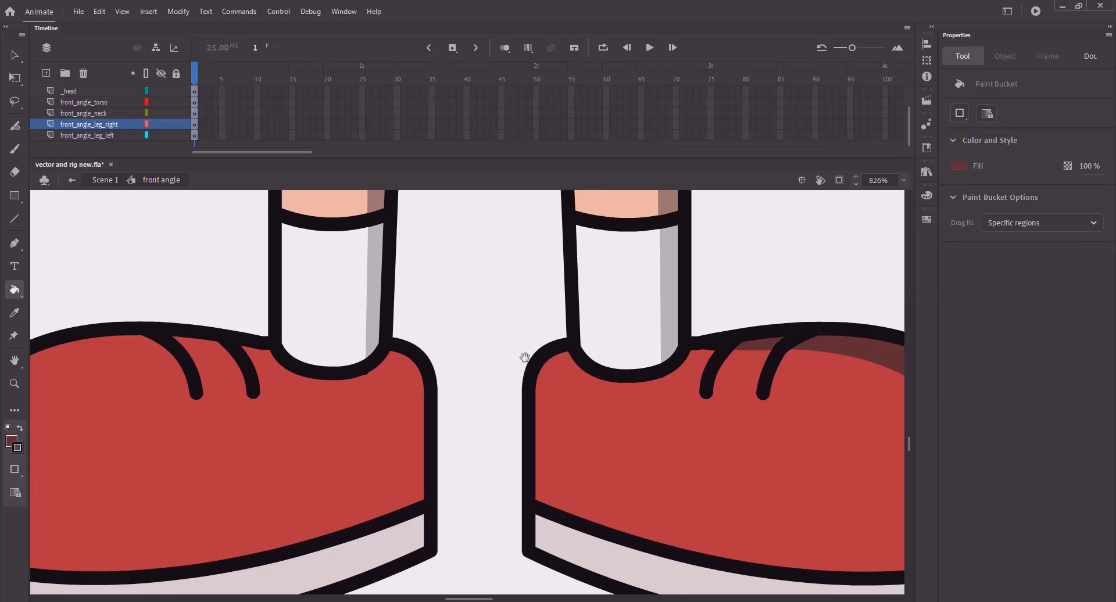
pyautogui.moveTo(332, 384); pyautogui.dragTo(627, 351)
# - Enter the right shoe inside the right leg symbol and break it apart into editable shapes
pyautogui.press('v')
pyautogui.doubleClick(513, 378)
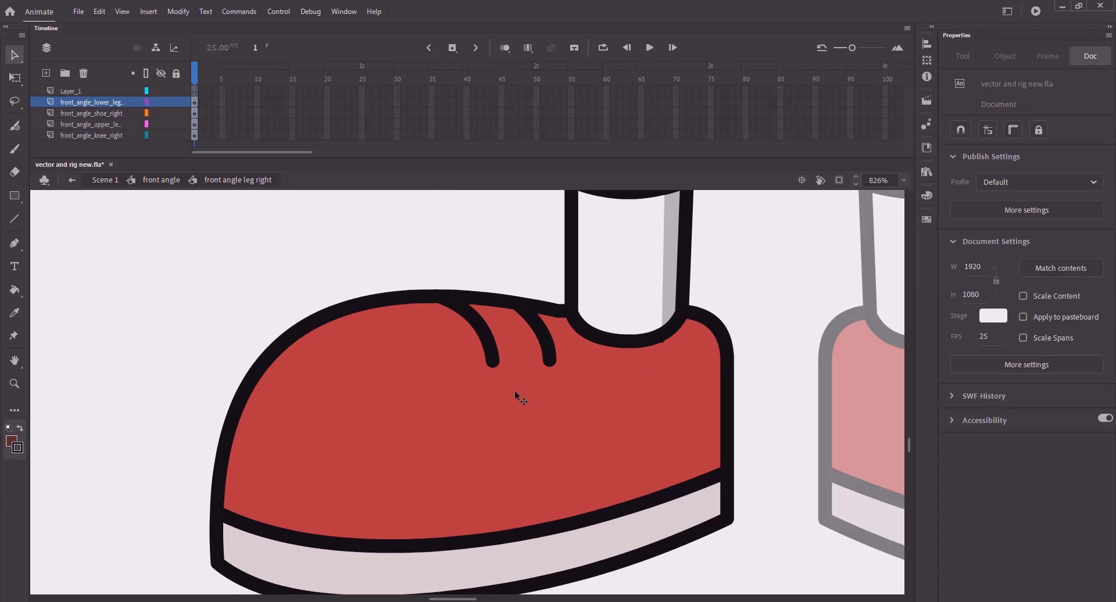
pyautogui.doubleClick(515, 393)
pyautogui.hotkey('ctrl', 'b')
pyautogui.click(392, 239)
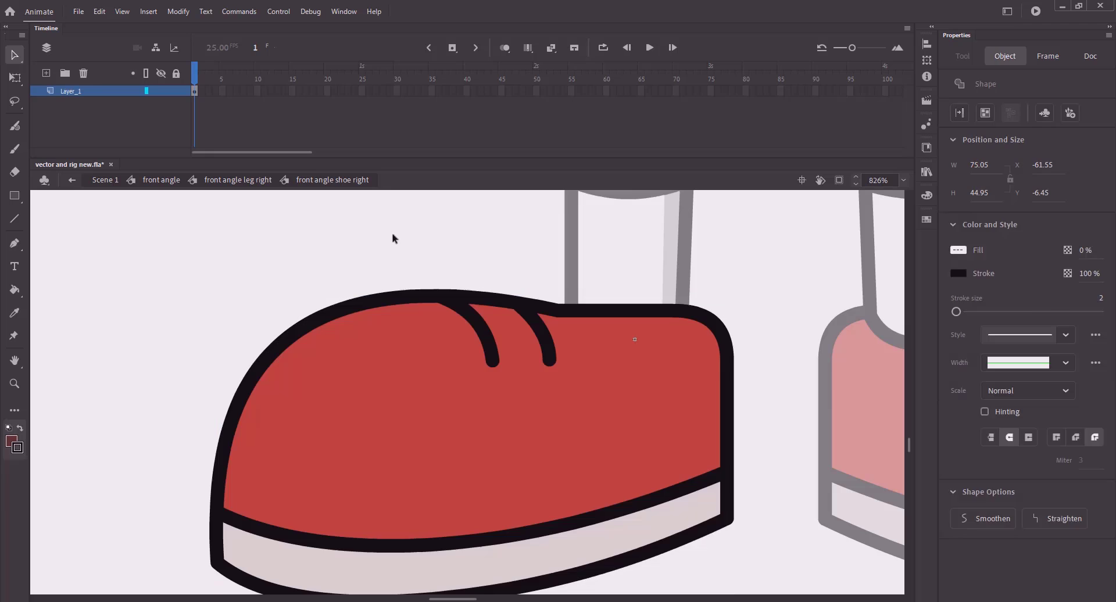
pyautogui.hotkey('ctrl', '-')
pyautogui.moveTo(566, 361); pyautogui.dragTo(247, 361)
pyautogui.moveTo(857, 380); pyautogui.dragTo(373, 382)
pyautogui.moveTo(756, 372)
pyautogui.mouseDown()
pyautogui.moveTo(256, 386)
pyautogui.moveTo(732, 339)
pyautogui.mouseUp()
pyautogui.moveTo(58, 407)
pyautogui.mouseDown()
pyautogui.moveTo(511, 388)
pyautogui.moveTo(918, 431)
pyautogui.mouseUp()
# - Draw a diagonal guide line across the shoe and bend it onto the sole edge
pyautogui.press('n')
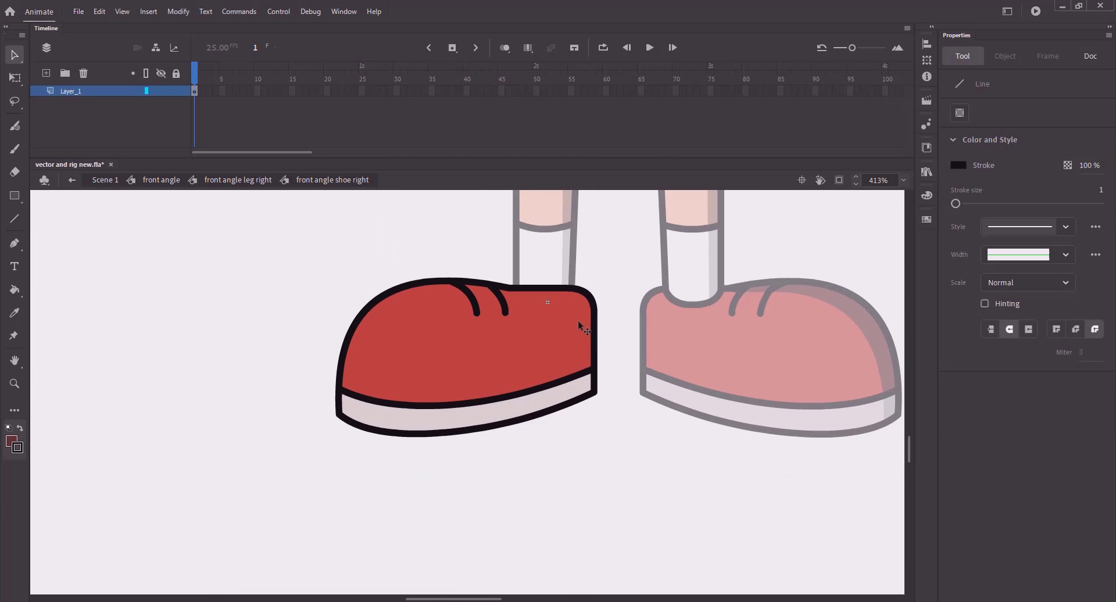
pyautogui.moveTo(548, 302)
pyautogui.mouseDown()
pyautogui.moveTo(486, 364)
pyautogui.moveTo(466, 327)
pyautogui.moveTo(506, 322)
pyautogui.moveTo(465, 322)
pyautogui.mouseUp()
pyautogui.press('v')
pyautogui.moveTo(452, 404); pyautogui.dragTo(456, 405)
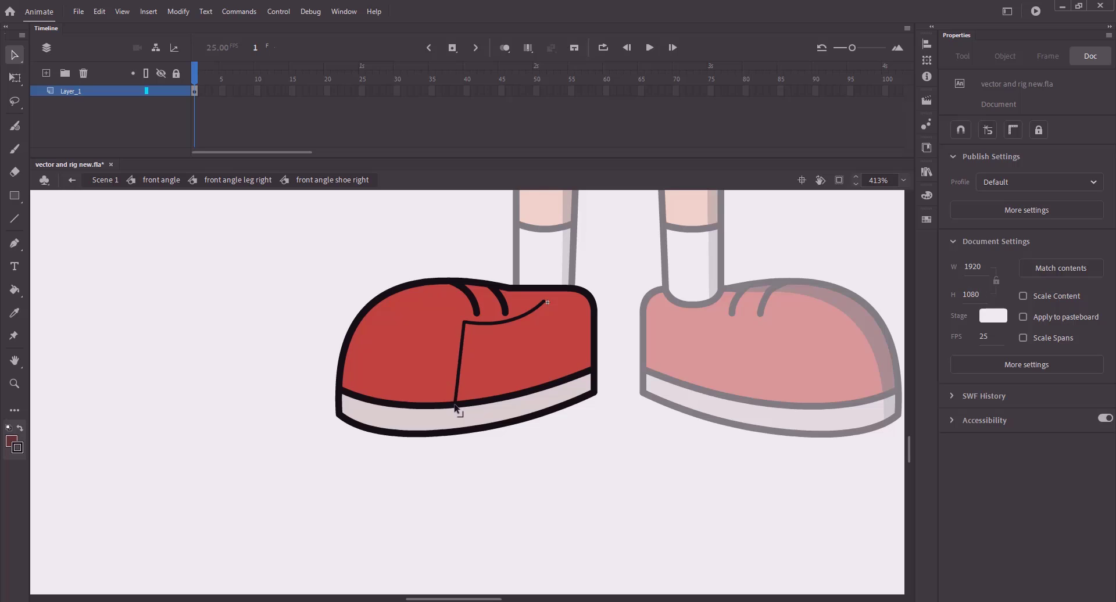
pyautogui.moveTo(464, 322)
pyautogui.mouseDown()
pyautogui.moveTo(450, 320)
pyautogui.moveTo(469, 339)
pyautogui.mouseUp()
pyautogui.hotkey('ctrl', 'z')
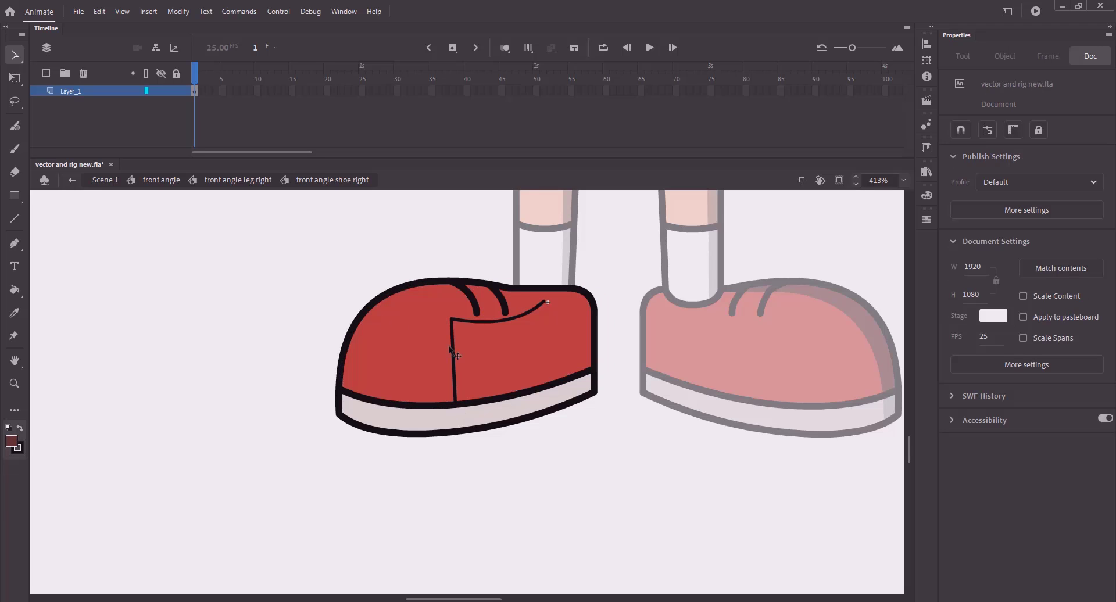
pyautogui.moveTo(394, 333); pyautogui.dragTo(466, 363)
pyautogui.hotkey('ctrl', 'z')
pyautogui.hotkey('ctrl', 'z')
# - Reshape the shoe's inner lines so the tongue line runs straight
pyautogui.moveTo(576, 297); pyautogui.dragTo(587, 299)
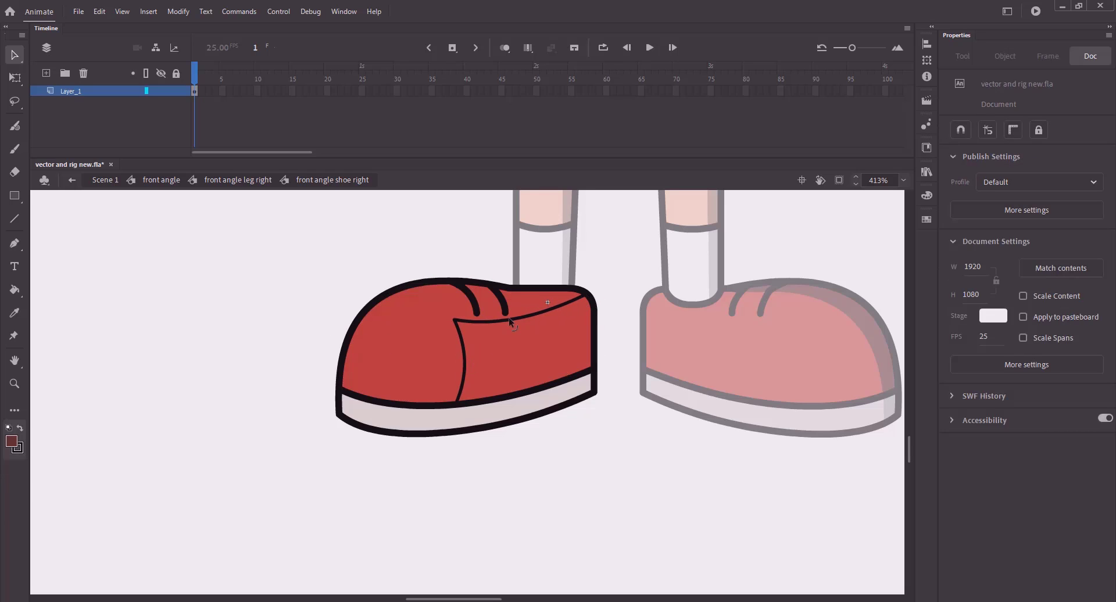
pyautogui.moveTo(509, 319)
pyautogui.mouseDown()
pyautogui.moveTo(534, 301)
pyautogui.moveTo(452, 312)
pyautogui.moveTo(500, 324)
pyautogui.mouseUp()
pyautogui.click(455, 308)
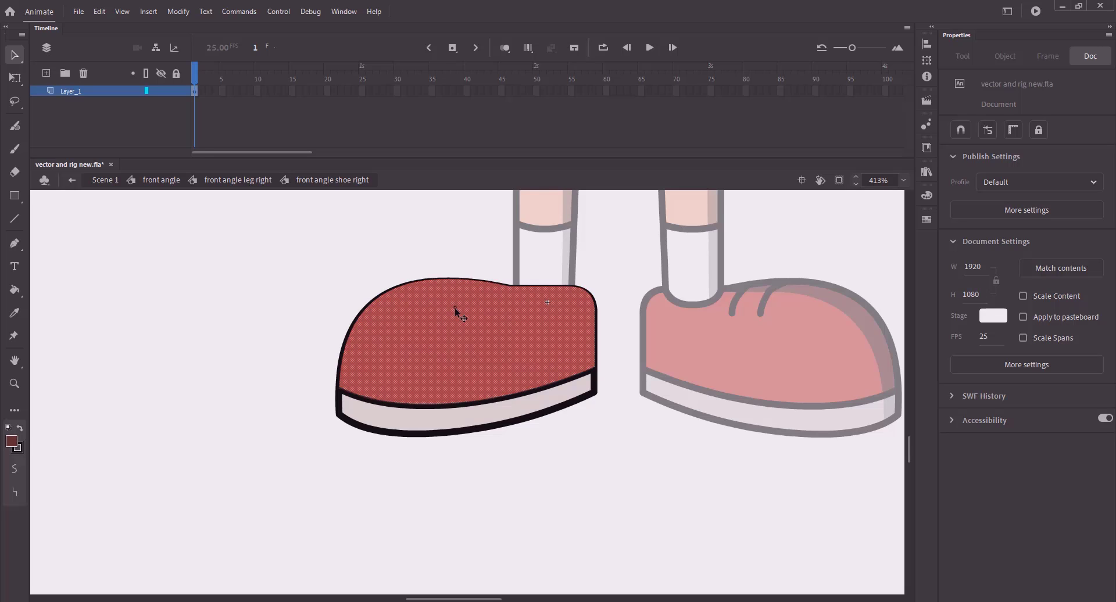
pyautogui.click(276, 315)
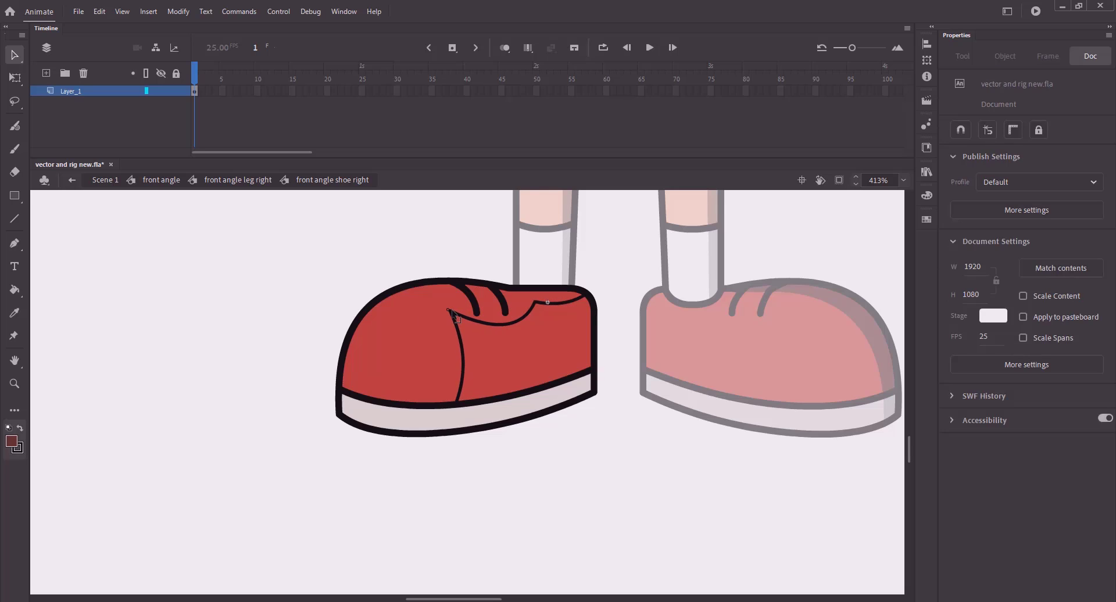
pyautogui.moveTo(464, 349); pyautogui.dragTo(470, 361)
pyautogui.hotkey('ctrl', 'z')
pyautogui.moveTo(499, 324); pyautogui.dragTo(496, 312)
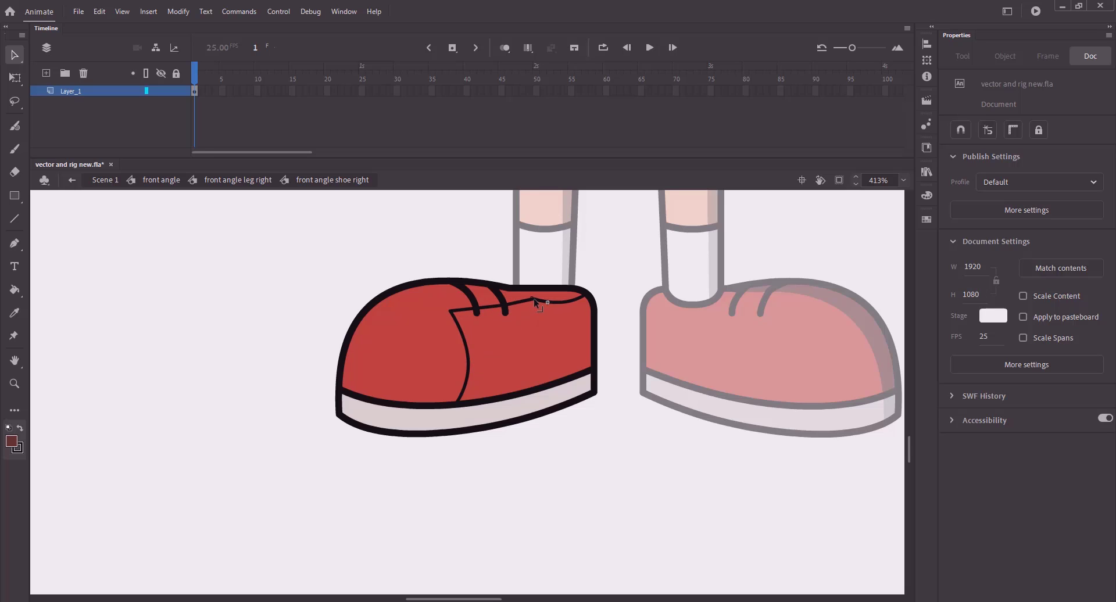
# - Fill the shoe's tongue area dark brown-red and save
pyautogui.press('k')
pyautogui.click(511, 349)
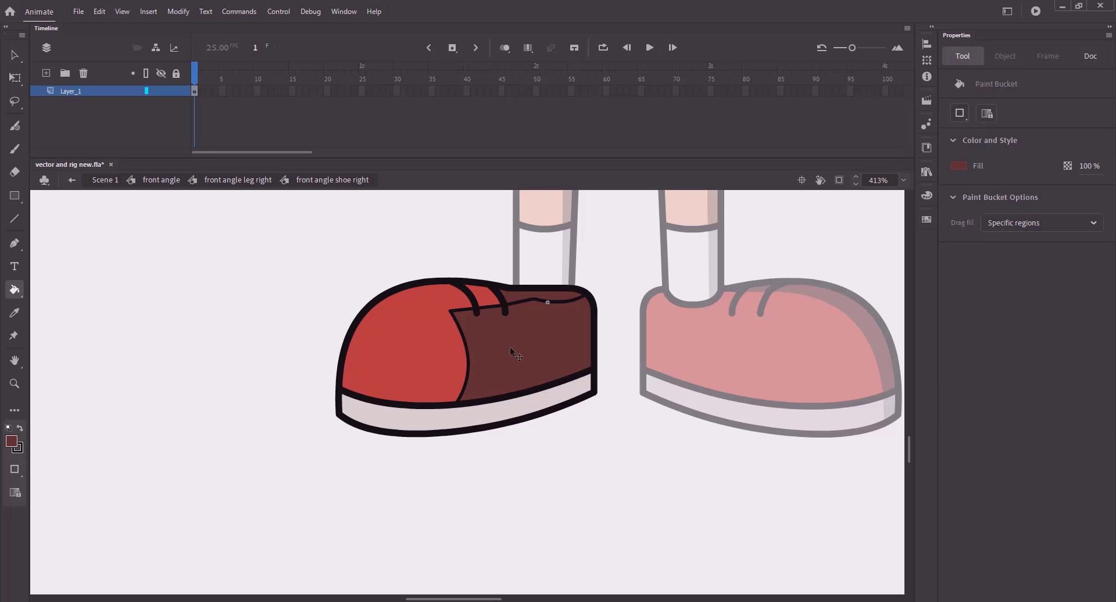
pyautogui.click(511, 348)
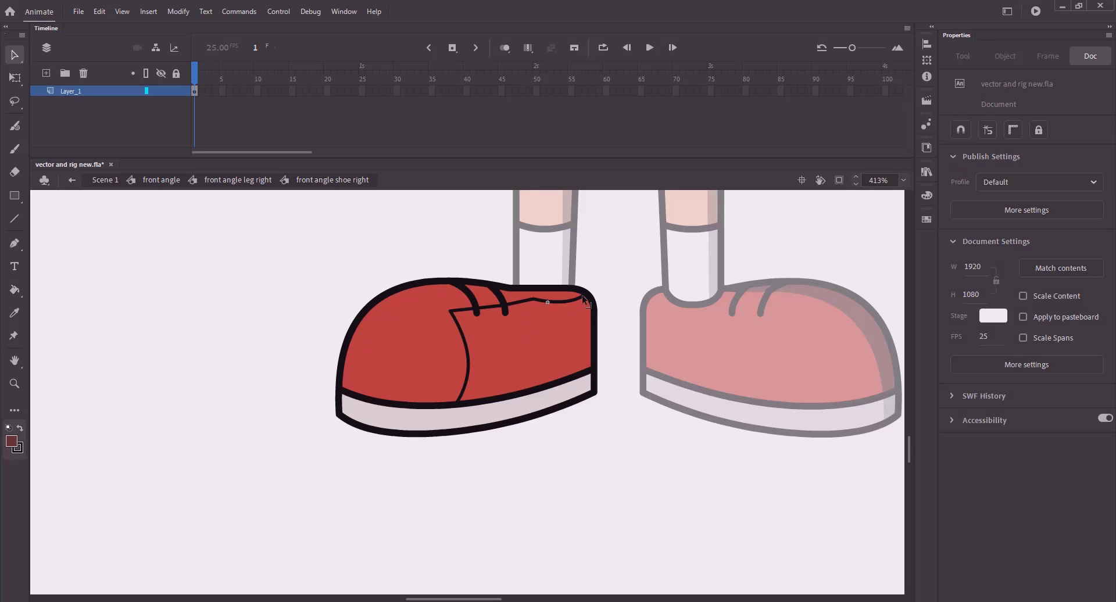
pyautogui.hotkey('ctrl', 'z')
pyautogui.hotkey('ctrl', 's')
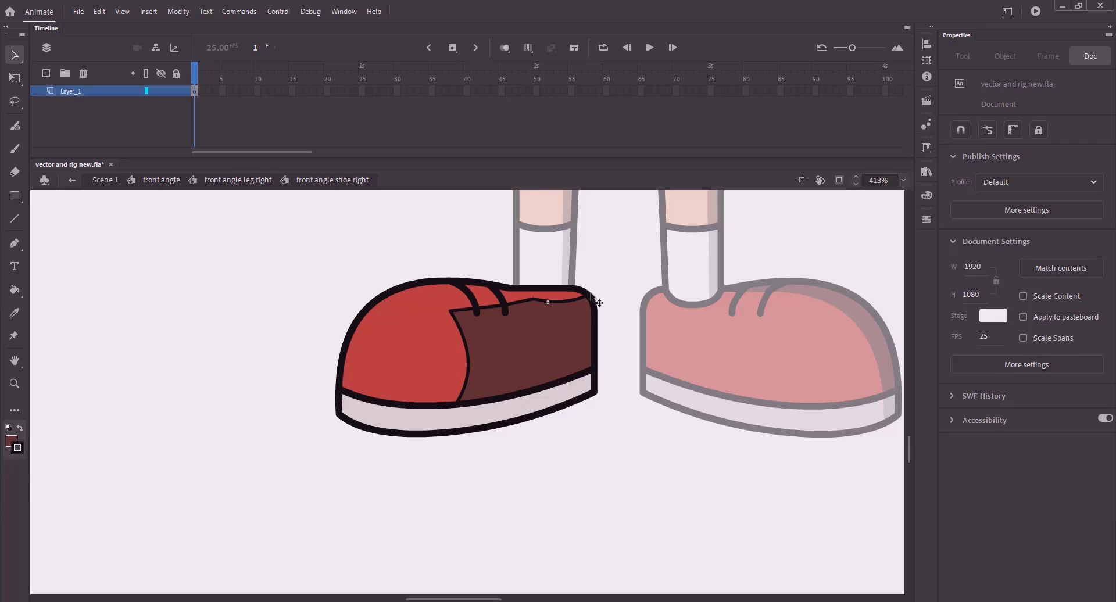
# - Draw a vertical divider across the white sole, trim the excess, and save
pyautogui.press('n')
pyautogui.moveTo(456, 409); pyautogui.dragTo(456, 432)
pyautogui.press('v')
pyautogui.moveTo(456, 434); pyautogui.dragTo(457, 440)
pyautogui.click(457, 438)
pyautogui.press('Delete')
pyautogui.hotkey('ctrl', 's')
# - Back at the front angle, sample the grey shade from the other shoe's sole
pyautogui.moveTo(574, 418); pyautogui.dragTo(492, 435)
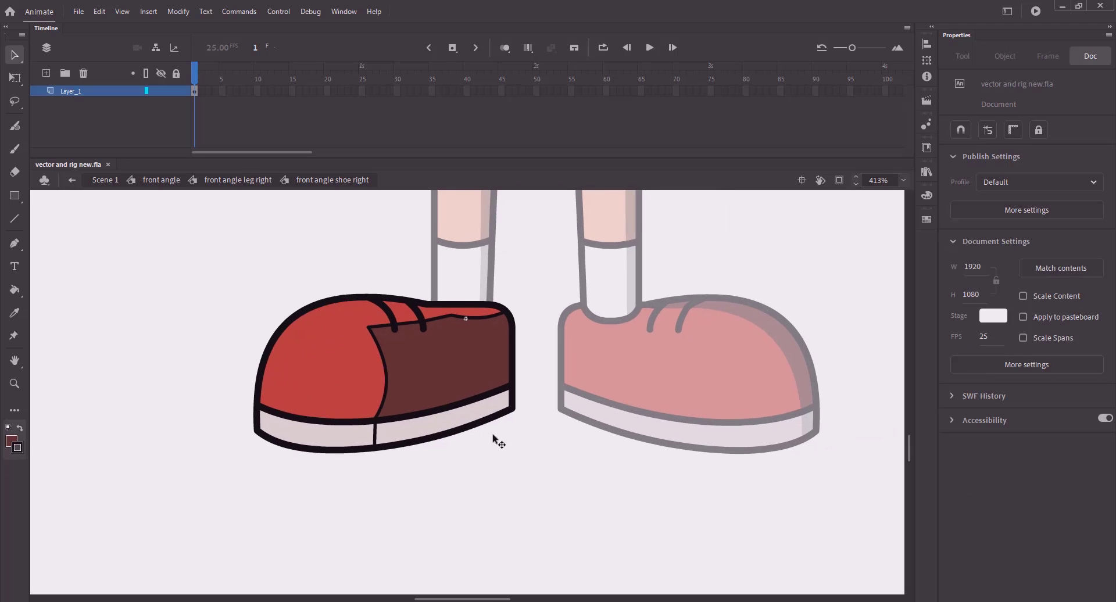
pyautogui.doubleClick(493, 434)
pyautogui.doubleClick(492, 434)
pyautogui.click(809, 250)
pyautogui.press('k')
pyautogui.click(957, 166)
pyautogui.click(808, 425)
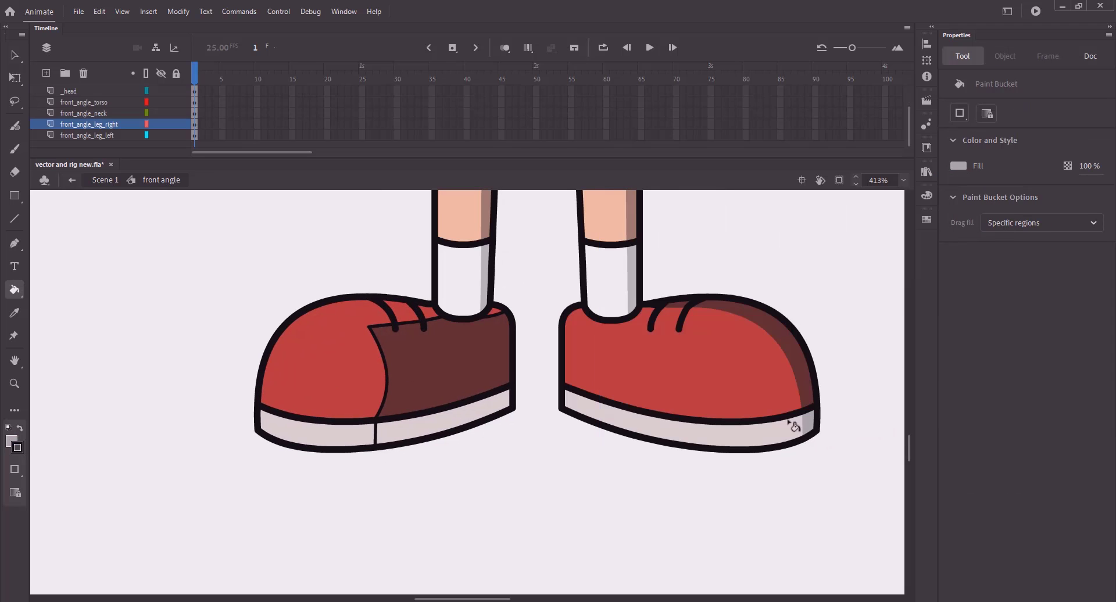
# - Fill the right shoe's rear sole section with the sampled grey
pyautogui.press('v')
pyautogui.doubleClick(514, 387)
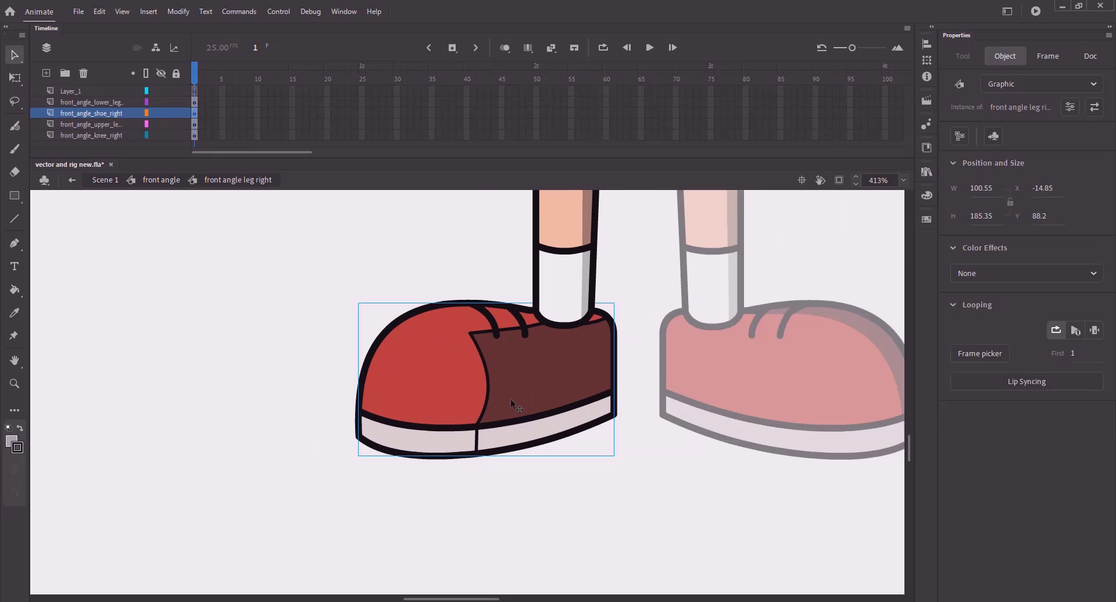
pyautogui.doubleClick(520, 437)
pyautogui.press('k')
pyautogui.click(520, 437)
pyautogui.press('v')
pyautogui.press('k')
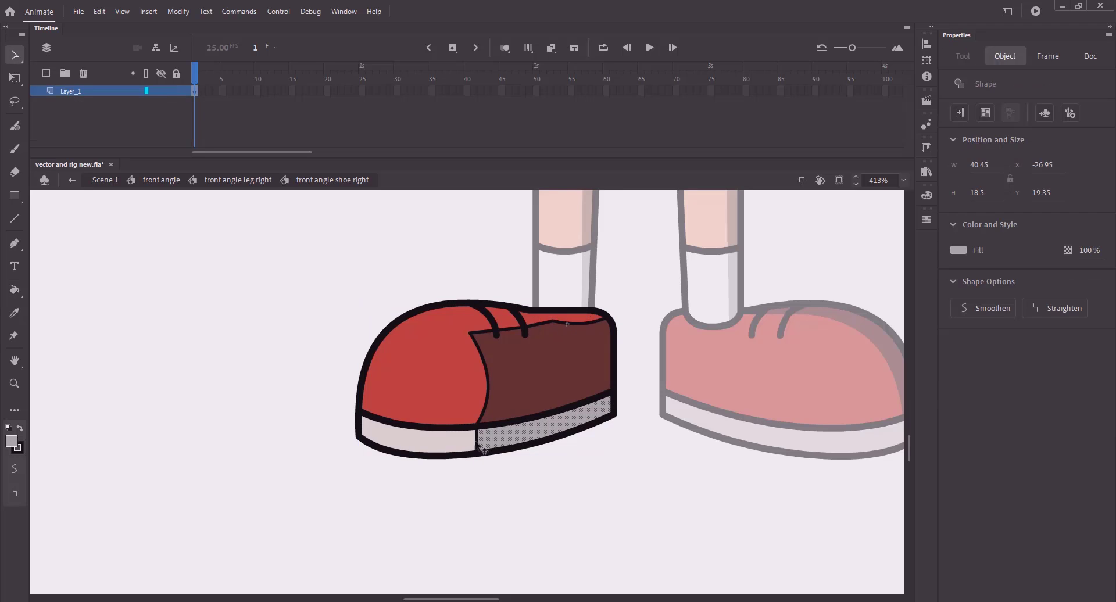
pyautogui.press('v')
# - Delete the thin shading guide lines, save, and return to the front angle symbol
pyautogui.doubleClick(484, 419)
pyautogui.doubleClick(482, 415)
pyautogui.press('Delete')
pyautogui.hotkey('ctrl', 's')
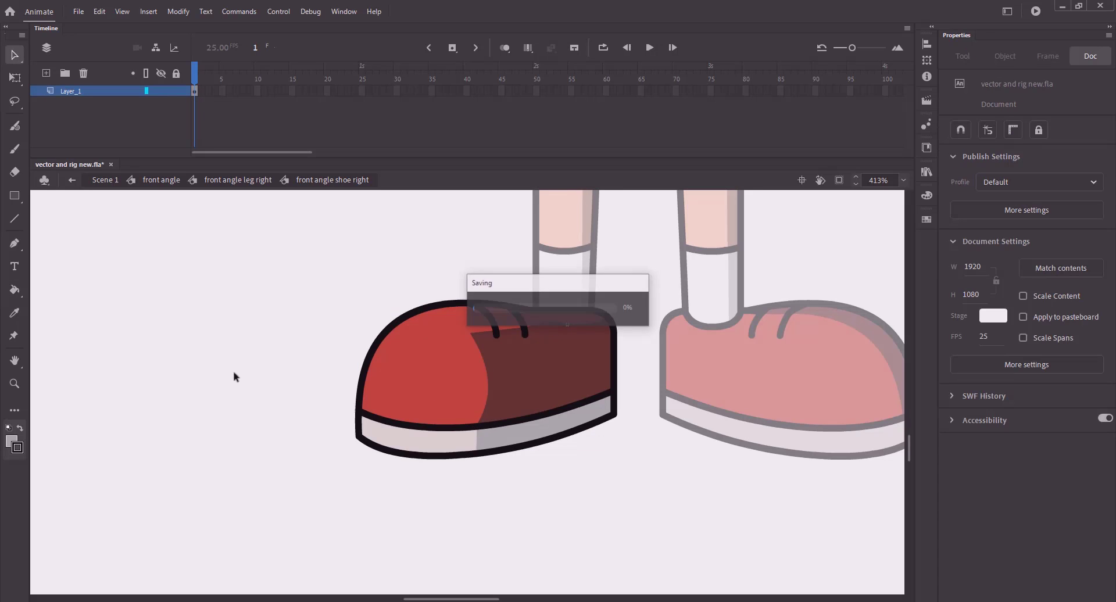
pyautogui.hotkey('ctrl', '2')
pyautogui.click(162, 179)
# - Nudge the upper corner of the right shoe's dark shading, save, and return to front angle
pyautogui.click(281, 268)
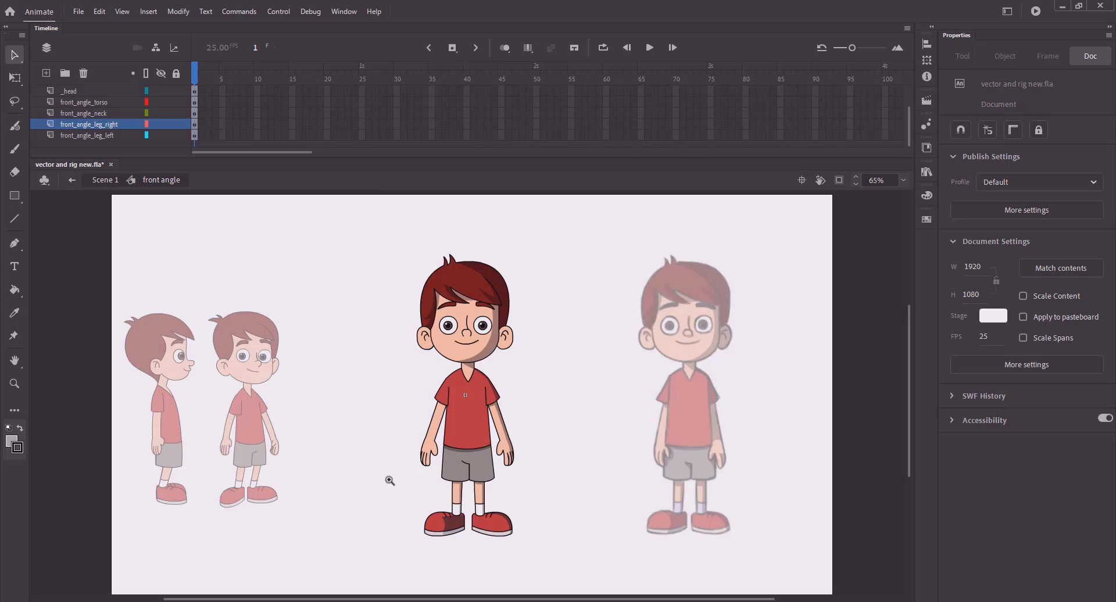
pyautogui.press('z')
pyautogui.moveTo(388, 479); pyautogui.dragTo(548, 567)
pyautogui.press('v')
pyautogui.doubleClick(421, 422)
pyautogui.doubleClick(421, 422)
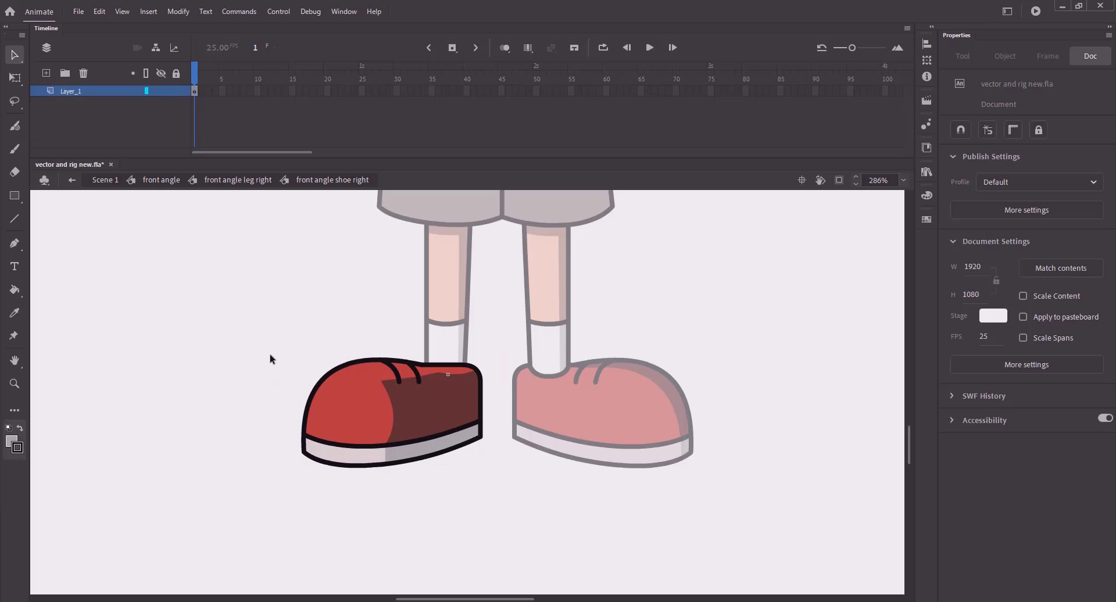
pyautogui.moveTo(389, 384); pyautogui.dragTo(387, 384)
pyautogui.hotkey('ctrl', 's')
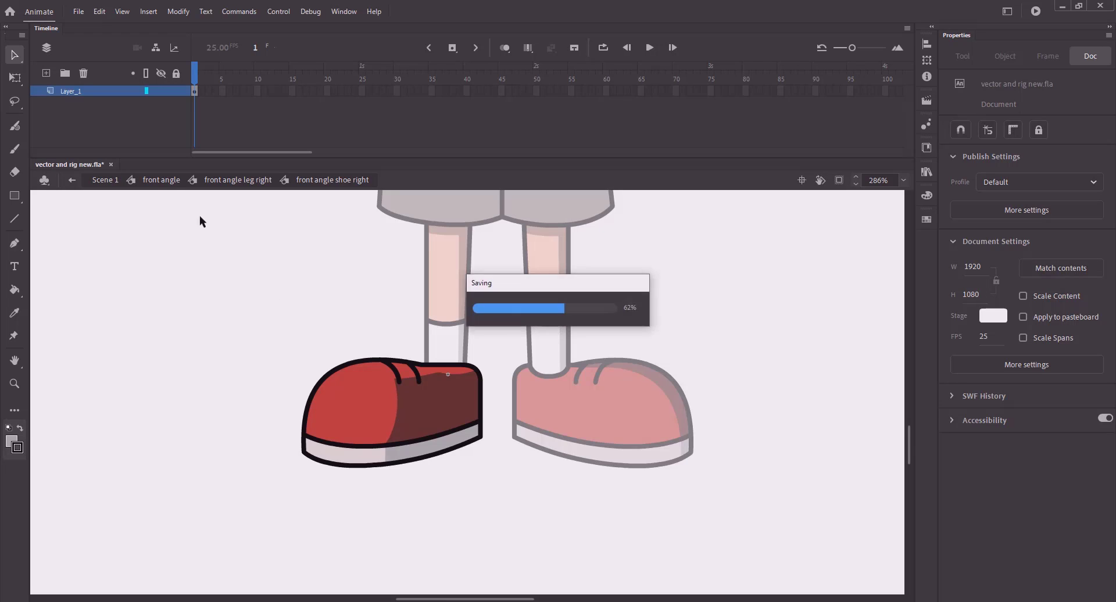
pyautogui.click(161, 180)
# - Fit the stage, save, and zoom in on the boy's shorts
pyautogui.click(218, 262)
pyautogui.hotkey('ctrl', '2')
pyautogui.hotkey('ctrl', 's')
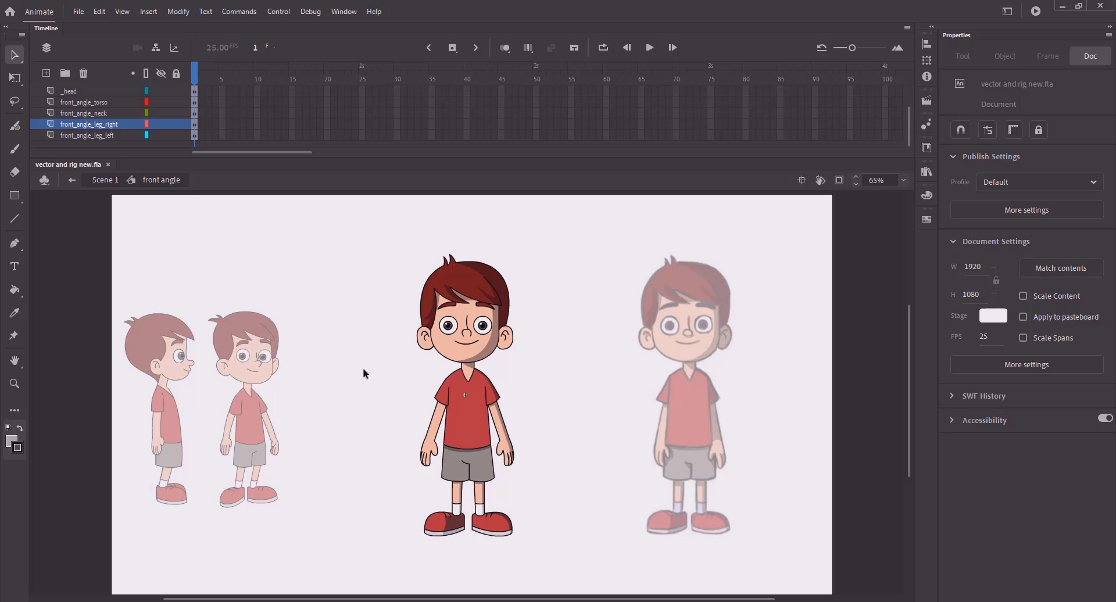
pyautogui.press('z')
pyautogui.moveTo(396, 432); pyautogui.dragTo(511, 480)
# - Sample the shorts' darker grey shading as the fill colour
pyautogui.press('k')
pyautogui.click(959, 166)
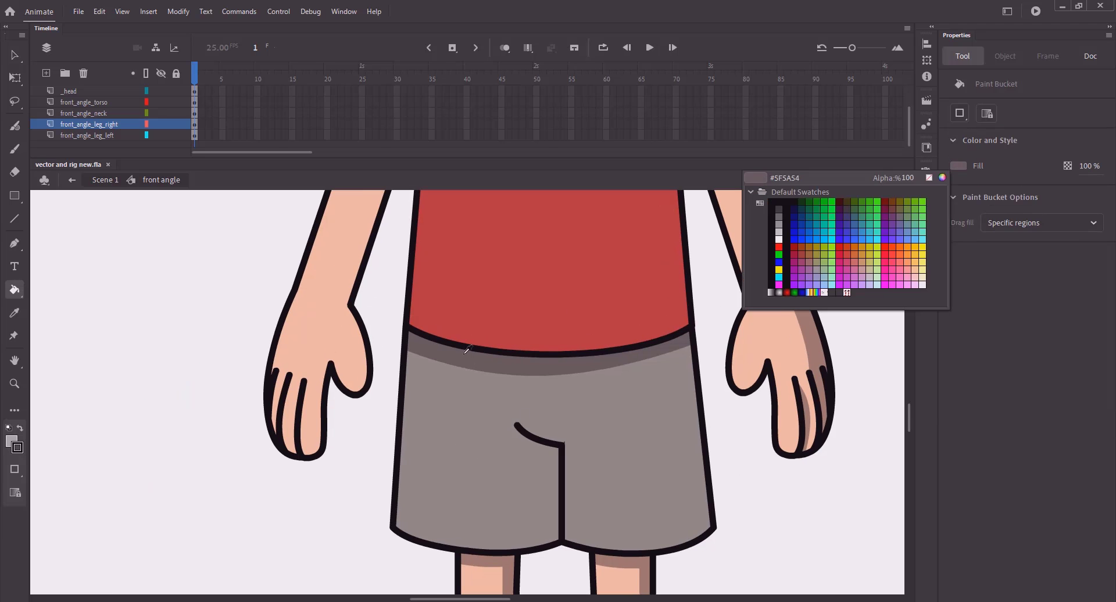
pyautogui.click(465, 353)
pyautogui.press('v')
# - Shade the outer strip of the right shorts leg and remove its guide line
pyautogui.doubleClick(426, 435)
pyautogui.click(427, 436)
pyautogui.doubleClick(426, 454)
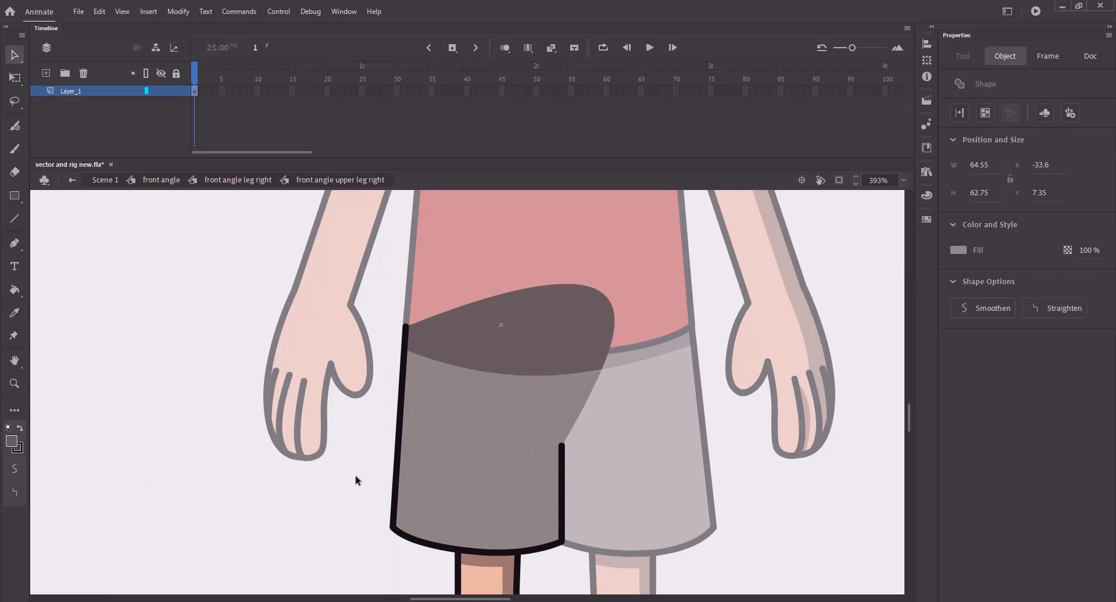
pyautogui.press('n')
pyautogui.moveTo(418, 352); pyautogui.dragTo(407, 532)
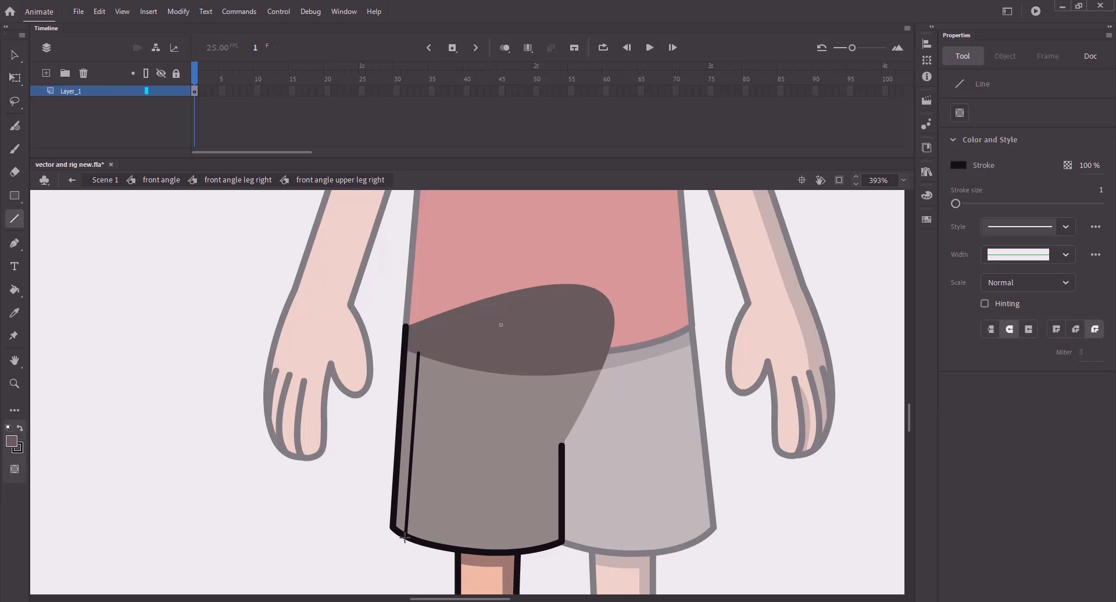
pyautogui.press('k')
pyautogui.press('v')
pyautogui.click(411, 479)
pyautogui.press('Delete')
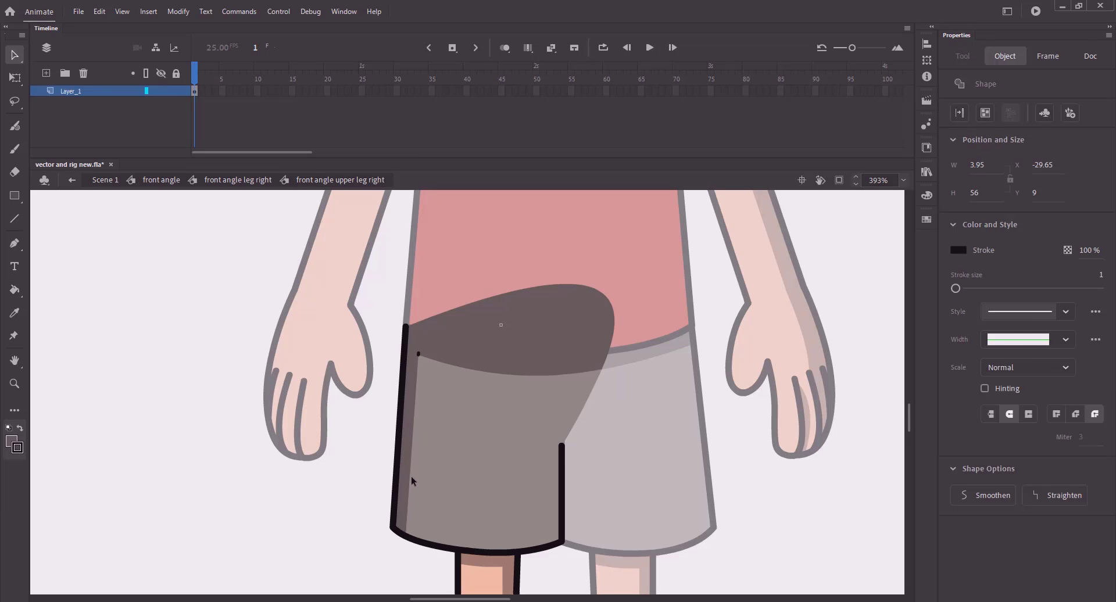
pyautogui.click(418, 355)
# - Return to the front angle, save, and zoom in on the shorts
pyautogui.click(221, 182)
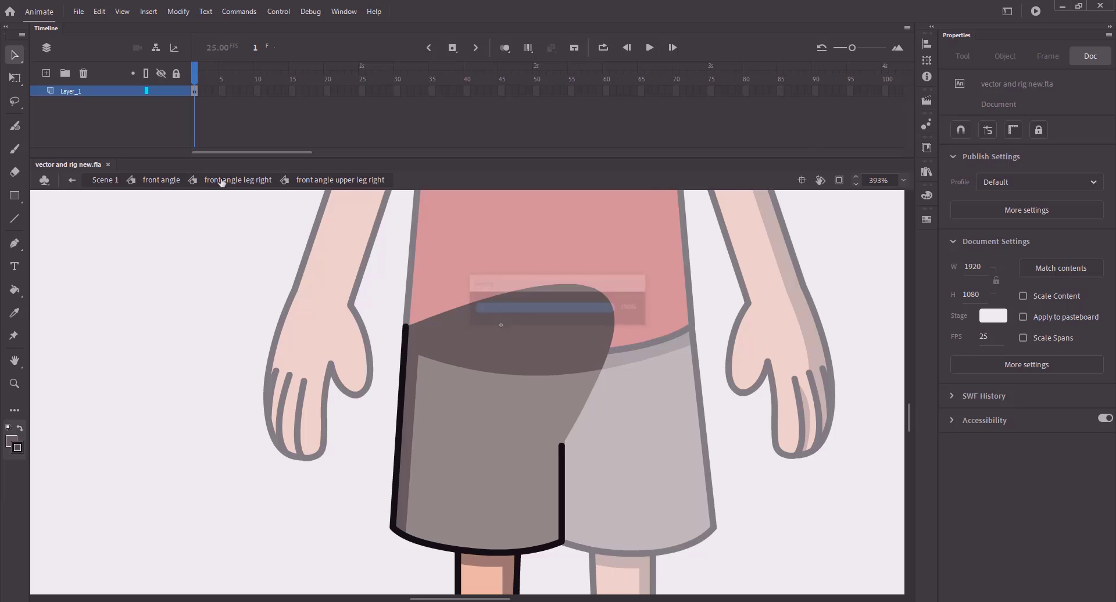
pyautogui.click(162, 181)
pyautogui.hotkey('ctrl', '2')
pyautogui.hotkey('ctrl', 's')
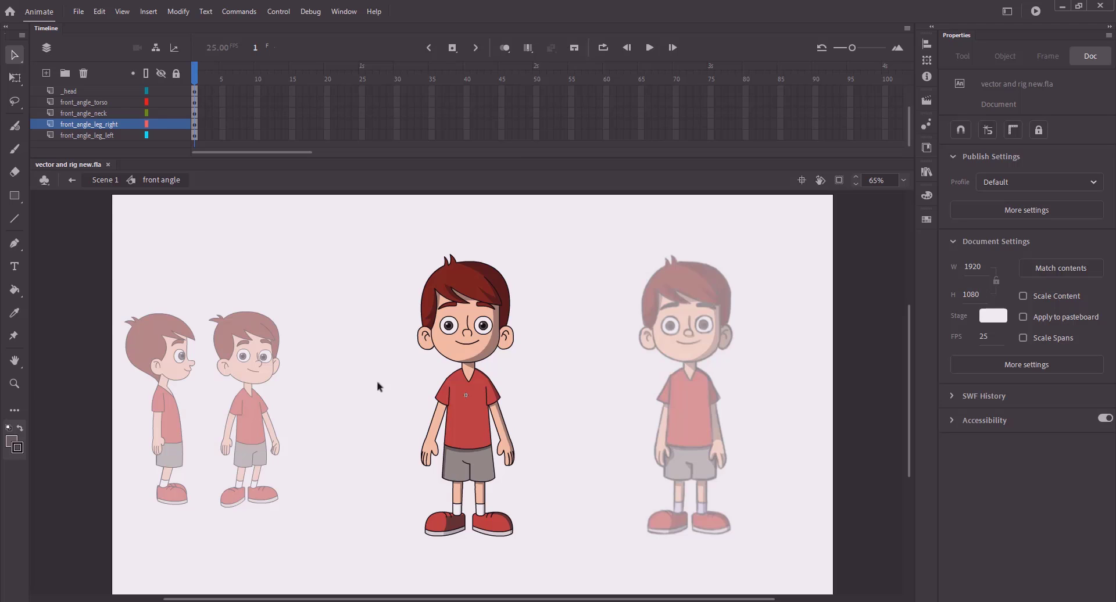
pyautogui.press('z')
pyautogui.moveTo(443, 431); pyautogui.dragTo(549, 498)
# - In the upper left leg, draw a guide line and shade the strip to its right
pyautogui.press('n')
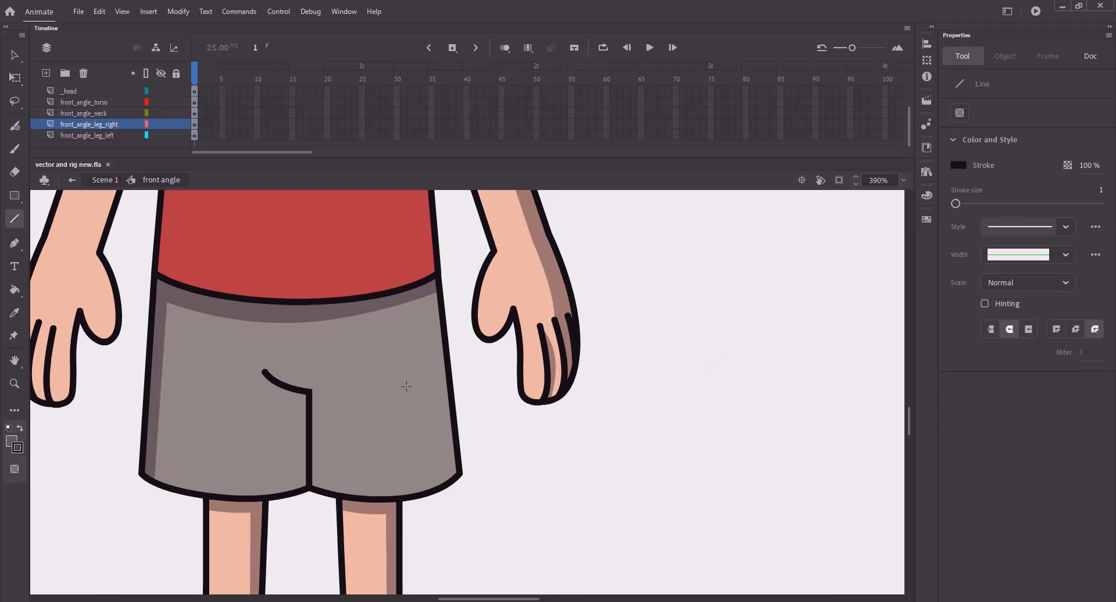
pyautogui.press('v')
pyautogui.doubleClick(409, 389)
pyautogui.doubleClick(409, 386)
pyautogui.press('n')
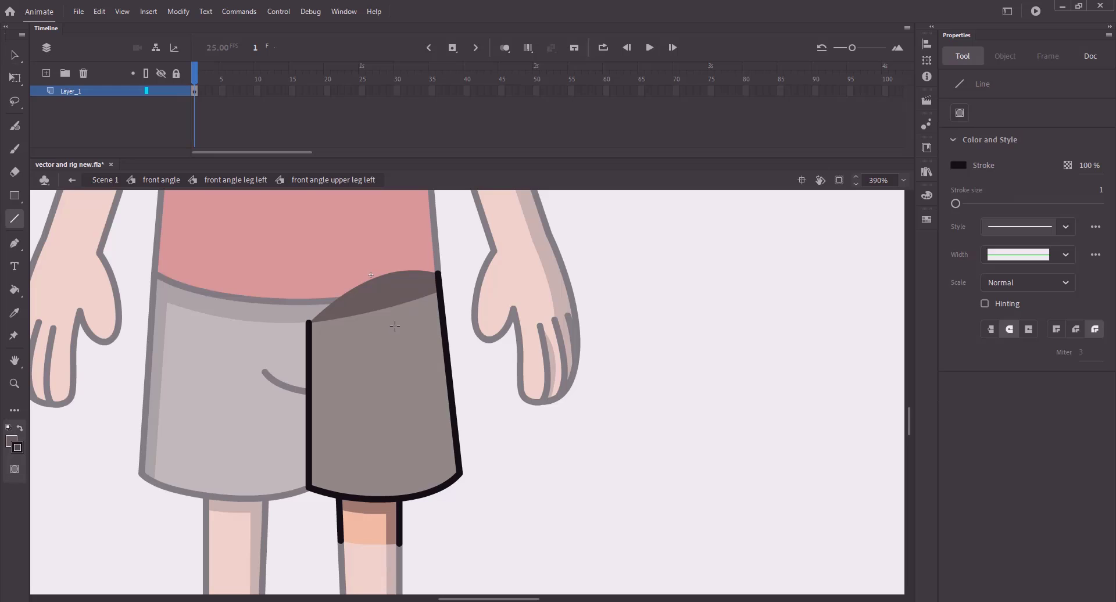
pyautogui.moveTo(422, 297); pyautogui.dragTo(440, 484)
pyautogui.press('k')
pyautogui.click(443, 437)
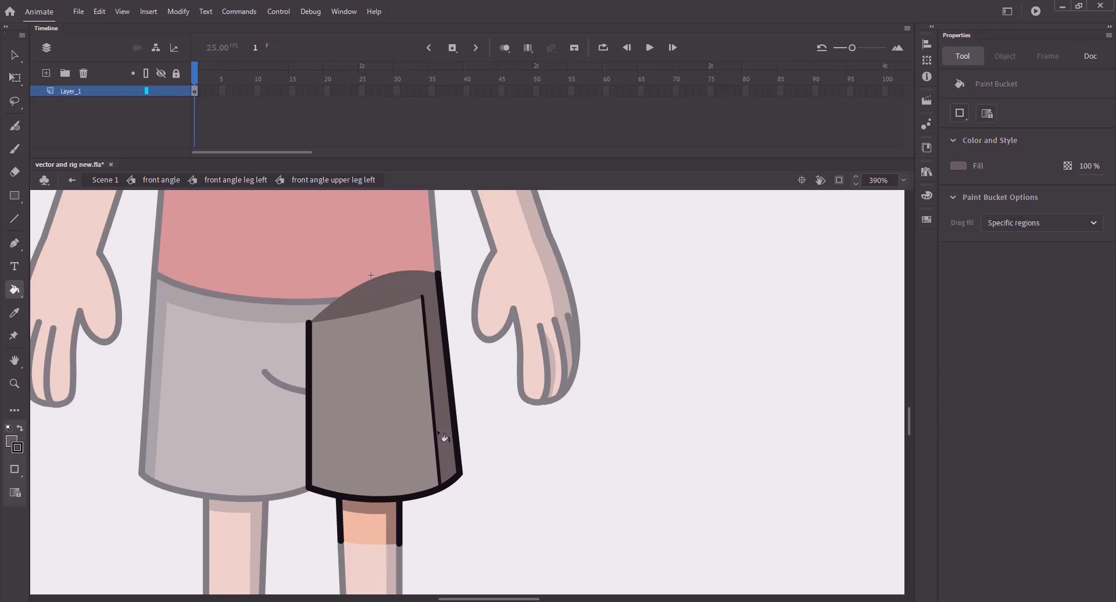
# - Delete the left shorts' guide line and leftover piece, then return to front angle
pyautogui.press('v')
pyautogui.click(435, 431)
pyautogui.press('Delete')
pyautogui.click(421, 297)
pyautogui.press('Delete')
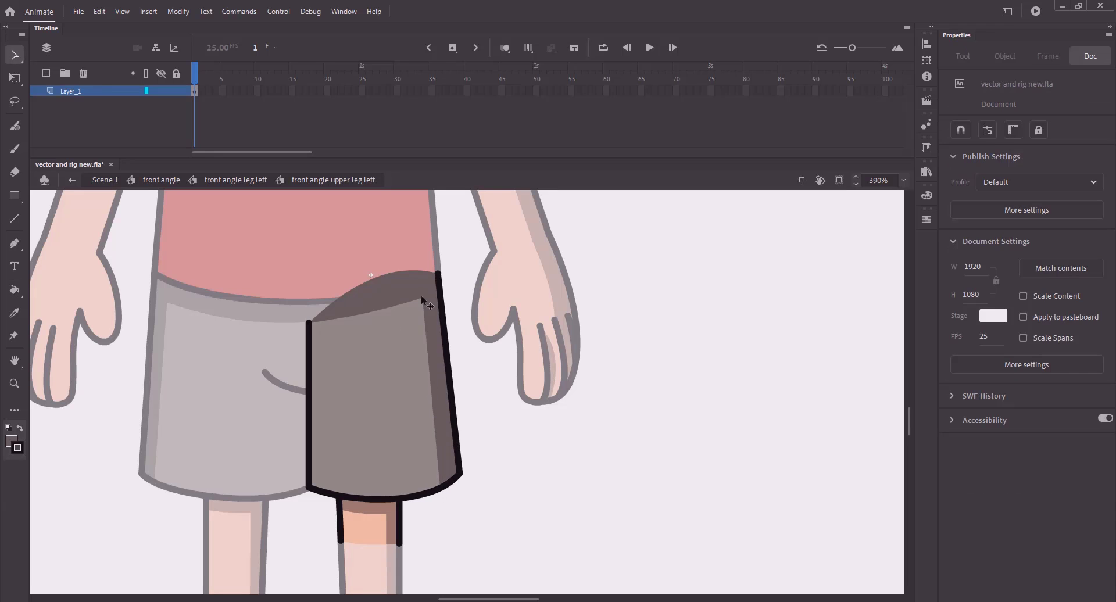
pyautogui.hotkey('ctrl', '2')
pyautogui.click(152, 180)
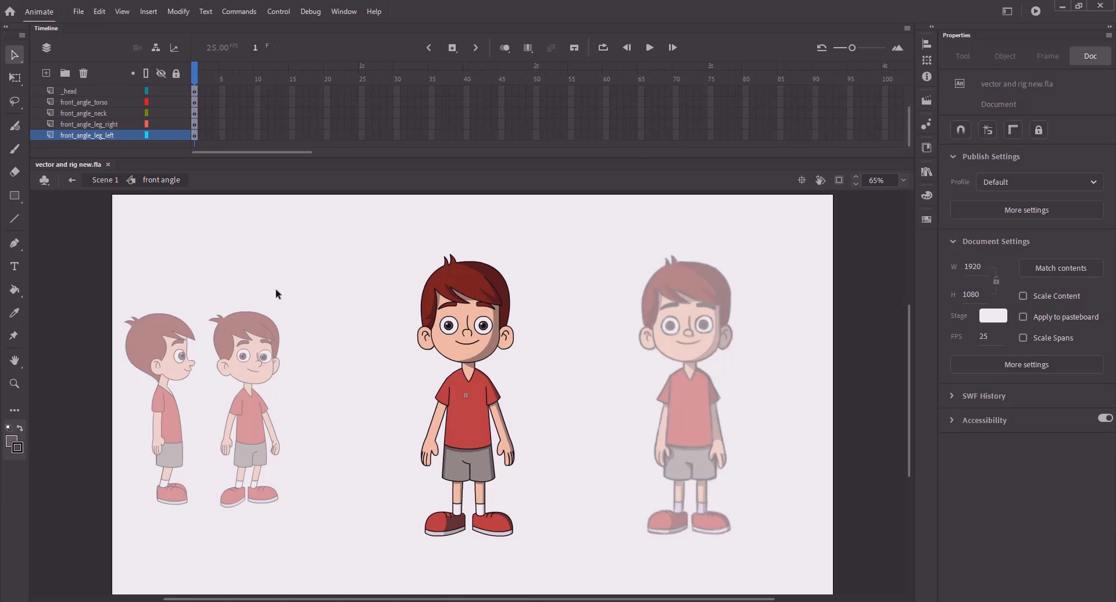
# - Go back to Scene 1 and run Test Movie to preview the shaded boy
pyautogui.click(110, 181)
pyautogui.hotkey('ctrl', 'Return')
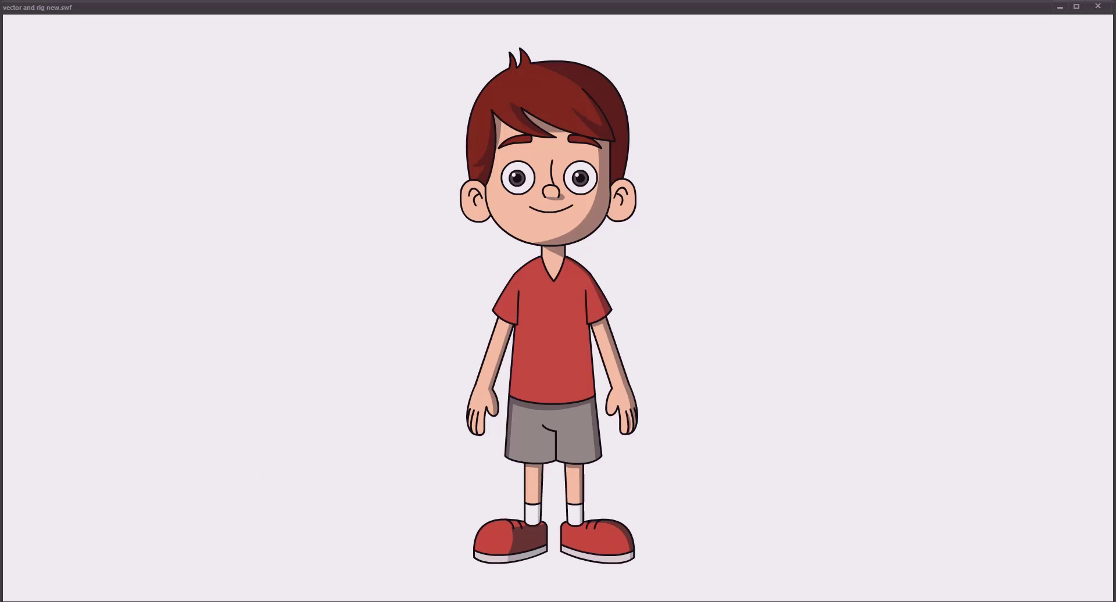